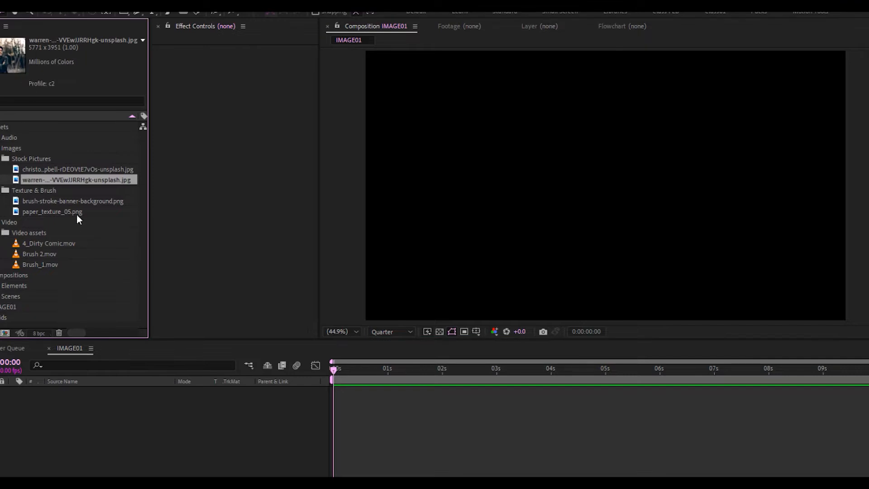
Step: Add the stock portrait ending in VVEwJJRRHgk-unsplash.jpg to IMAGE01 and frame it at 65% scale, shifted down to include the whole head
{"action": "left_click_drag", "start_coordinate": [75, 177], "coordinate": [141, 452]}
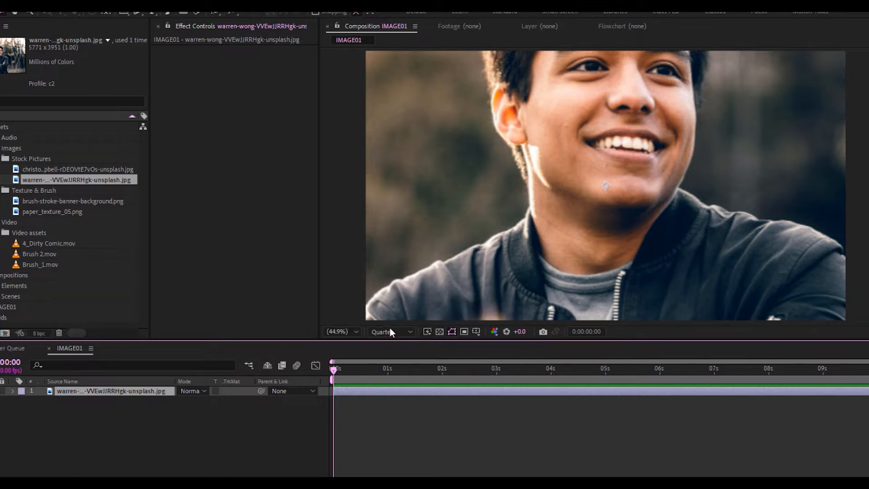
{"action": "key", "text": "s"}
{"action": "mouse_move", "coordinate": [193, 399]}
{"action": "left_mouse_down"}
{"action": "mouse_move", "coordinate": [179, 399]}
{"action": "mouse_move", "coordinate": [199, 400]}
{"action": "left_mouse_up"}
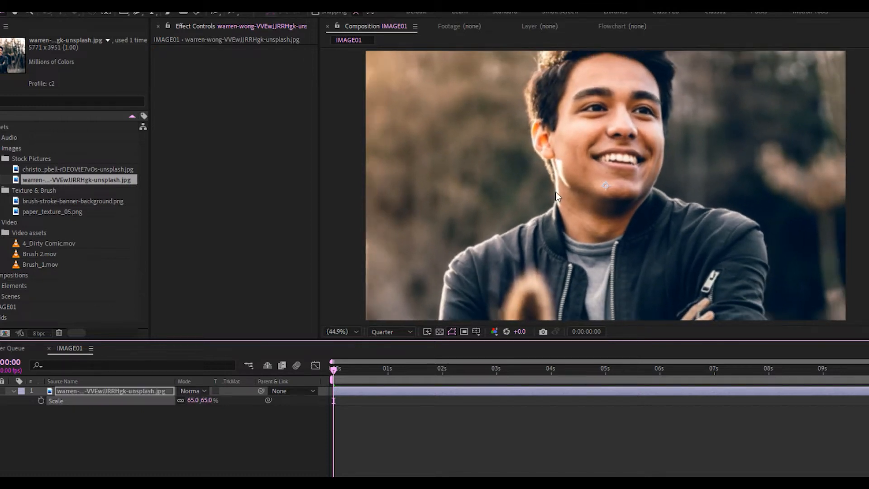
{"action": "left_click", "coordinate": [573, 195]}
{"action": "left_click_drag", "start_coordinate": [572, 199], "coordinate": [571, 244]}
Step: Set the preview resolution of the IMAGE01 composition to Full
{"action": "left_click", "coordinate": [386, 333]}
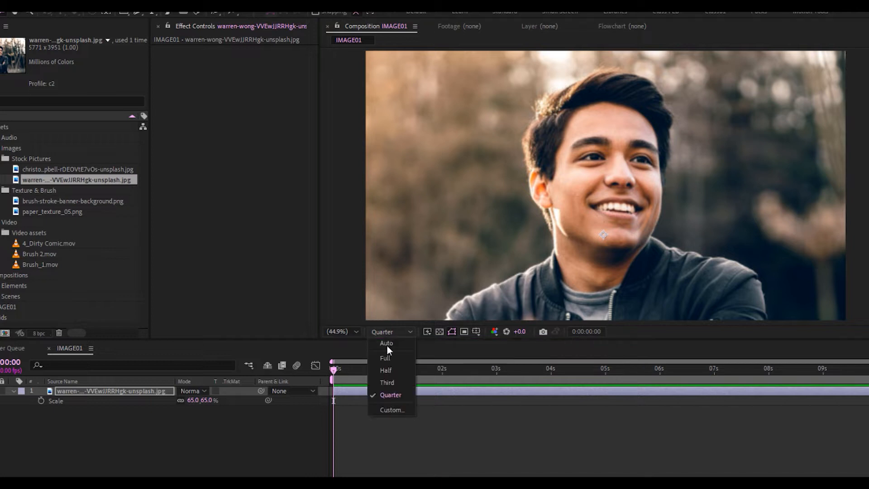
{"action": "left_click", "coordinate": [390, 355]}
{"action": "left_click", "coordinate": [289, 430]}
Step: Create a new composition named Animated Brush01 with the existing 1920 x 1080, 30 fps, 10-second settings
{"action": "left_click", "coordinate": [2, 221]}
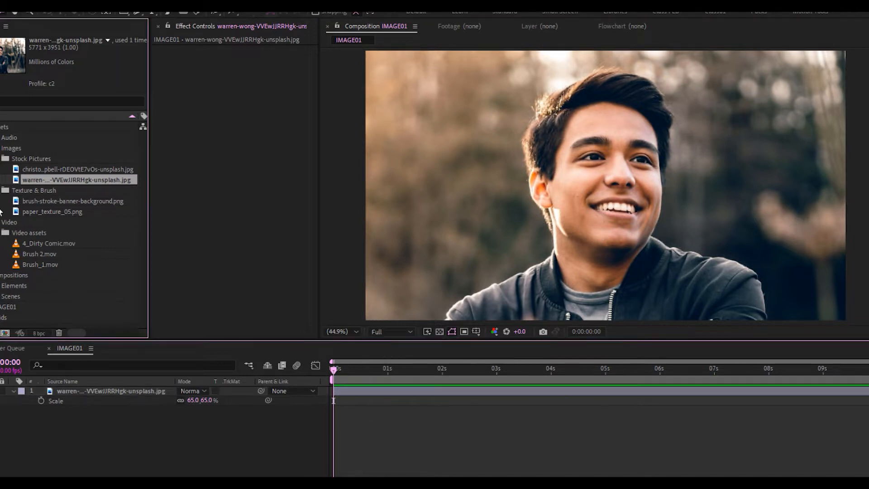
{"action": "left_click", "coordinate": [5, 333]}
{"action": "type", "text": "Animated Brush01"}
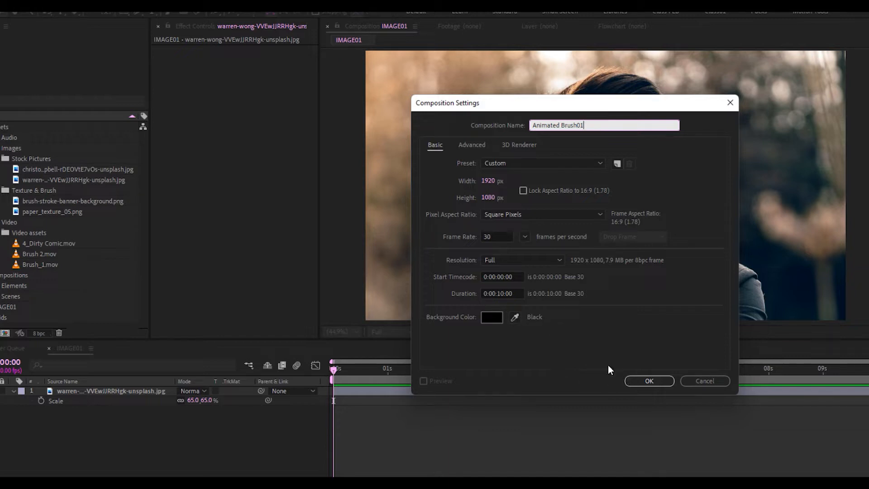
{"action": "left_click", "coordinate": [648, 381]}
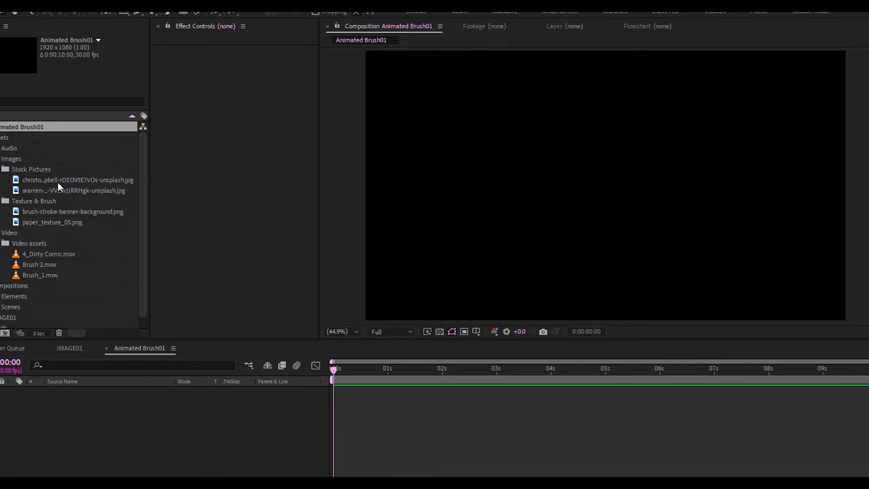
Step: Add brush-stroke-banner-background.png to the Animated Brush01 composition and scale it to 37%
{"action": "mouse_move", "coordinate": [73, 211]}
{"action": "left_mouse_down"}
{"action": "mouse_move", "coordinate": [68, 225]}
{"action": "mouse_move", "coordinate": [131, 410]}
{"action": "left_mouse_up"}
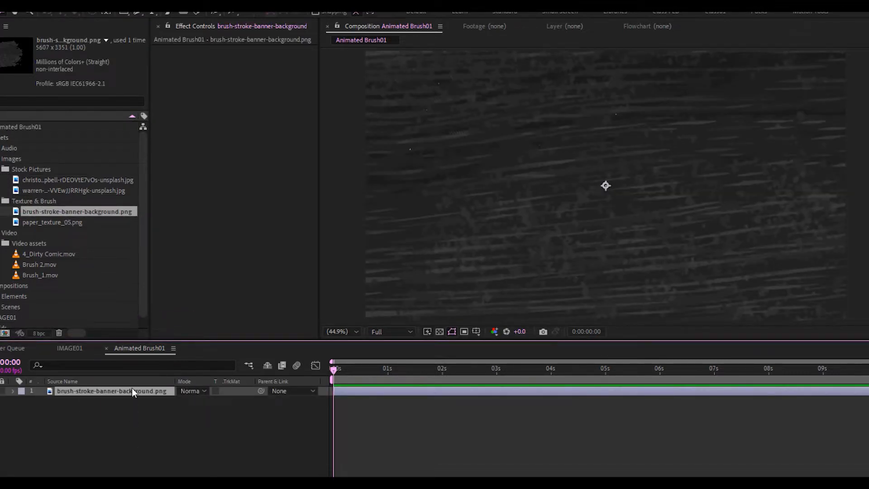
{"action": "key", "text": "s"}
{"action": "left_click_drag", "start_coordinate": [221, 402], "coordinate": [206, 400]}
{"action": "left_click", "coordinate": [206, 400]}
{"action": "type", "text": "37"}
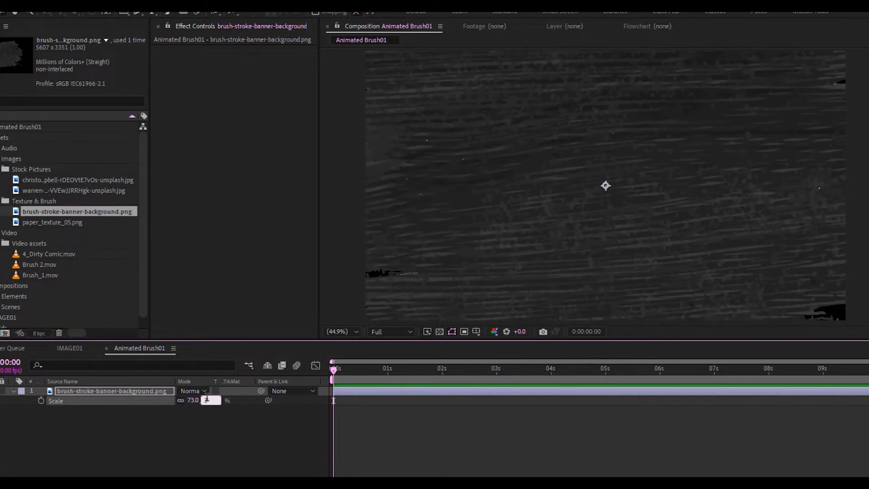
{"action": "key", "text": "Return"}
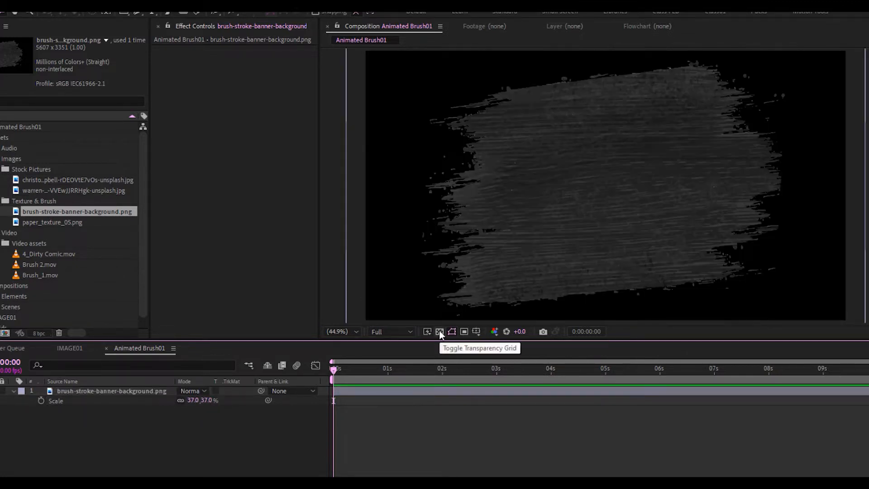
Step: Show the transparency grid and place Brush 2.mov above the brush-stroke image layer
{"action": "left_click", "coordinate": [439, 331]}
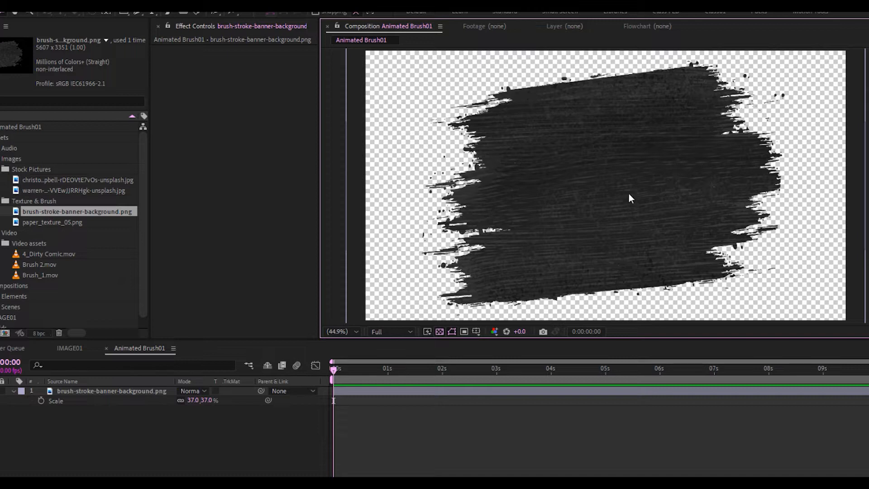
{"action": "left_click", "coordinate": [285, 406]}
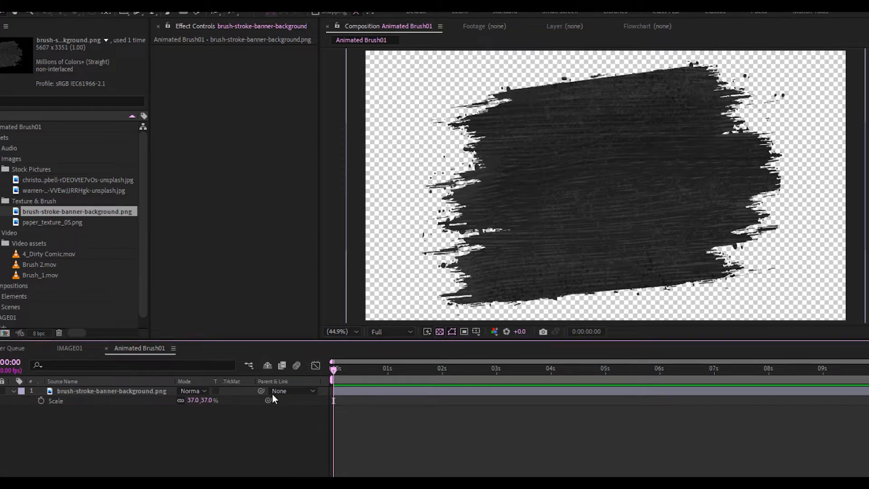
{"action": "left_click", "coordinate": [43, 264]}
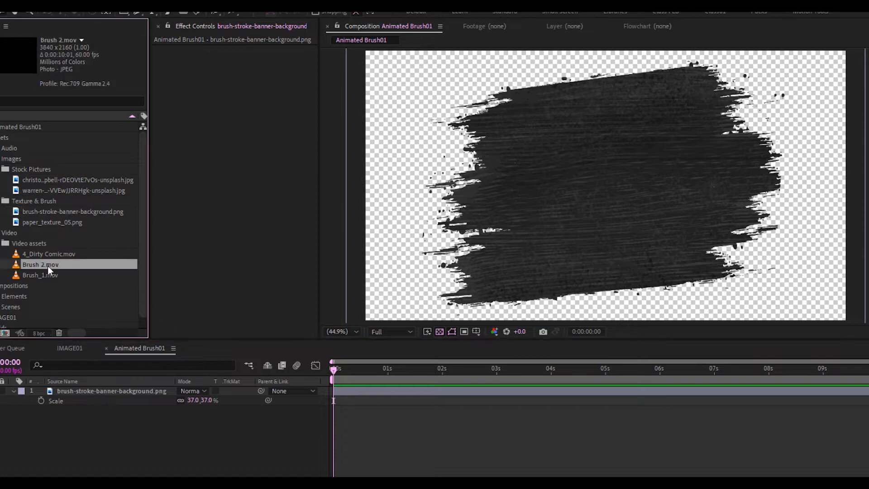
{"action": "left_click_drag", "start_coordinate": [47, 265], "coordinate": [91, 390]}
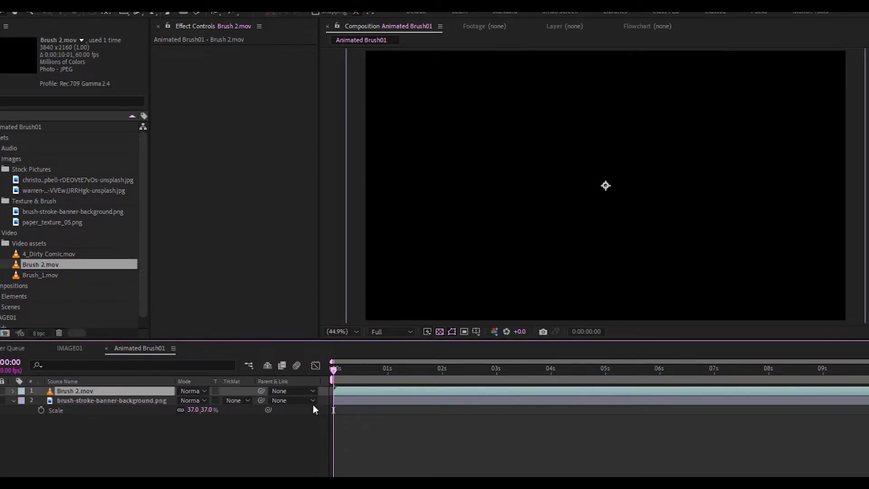
Step: Fit the Brush 2.mov layer to the composition frame, checking it at a frame where the strokes are painted
{"action": "mouse_move", "coordinate": [336, 371]}
{"action": "left_mouse_down"}
{"action": "mouse_move", "coordinate": [466, 379]}
{"action": "mouse_move", "coordinate": [449, 376]}
{"action": "left_mouse_up"}
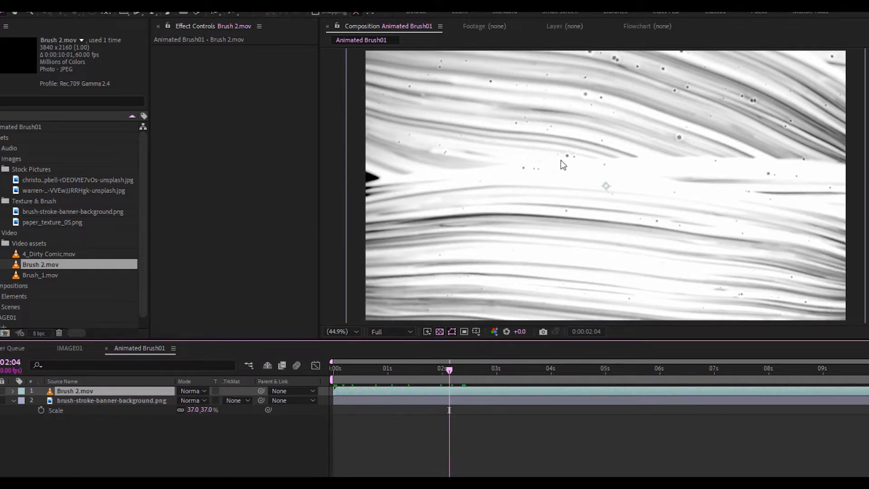
{"action": "scroll", "coordinate": [561, 183], "scroll_direction": "down", "scroll_amount": 4}
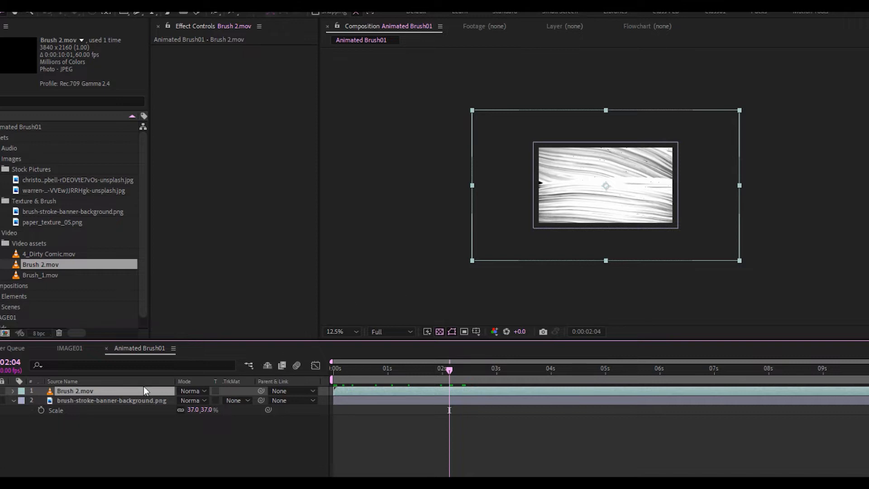
{"action": "key", "text": "s"}
{"action": "left_click_drag", "start_coordinate": [214, 400], "coordinate": [203, 400]}
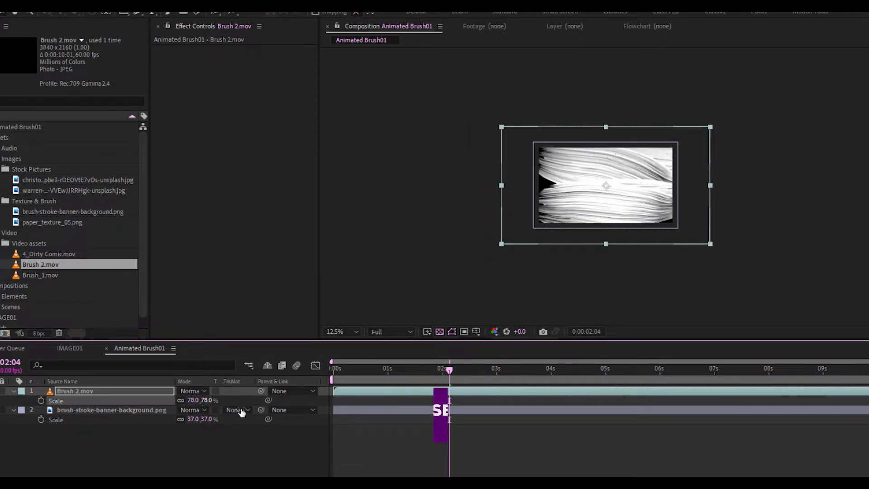
{"action": "left_click", "coordinate": [129, 390]}
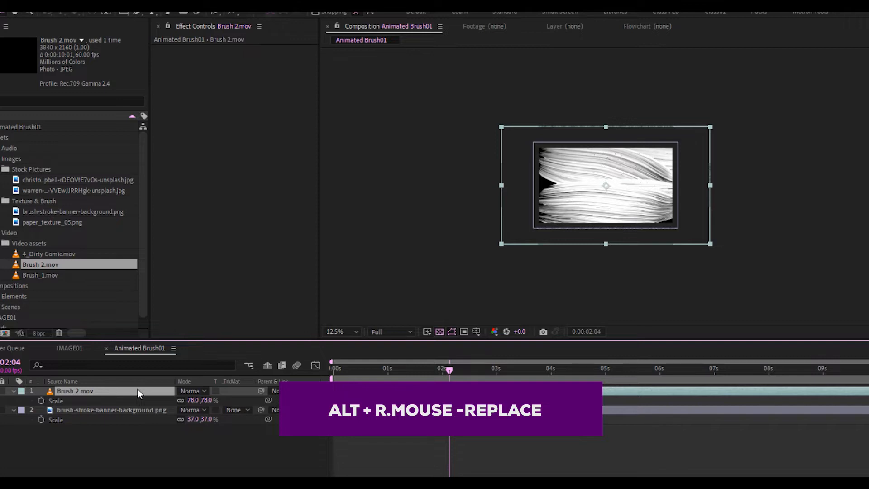
{"action": "key", "text": "ctrl+alt+f"}
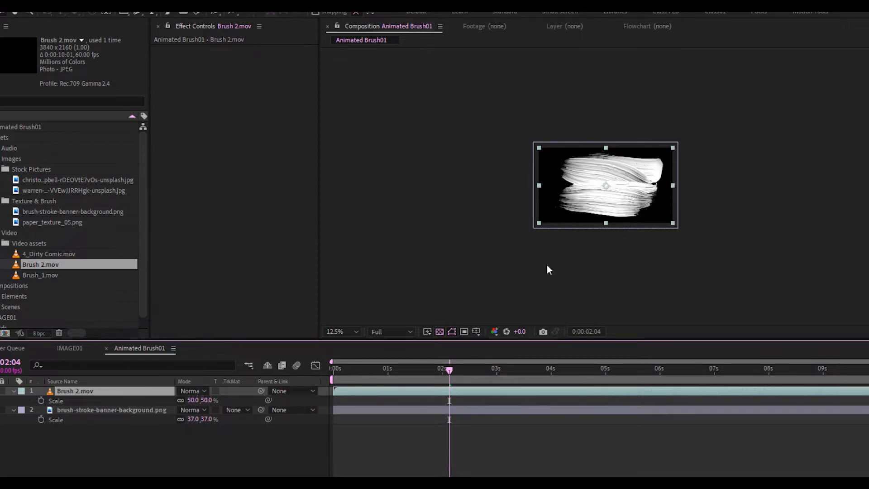
Step: Fit the composition to the viewer, review the brush animation, and set the Brush 2.mov layer's scale to 55%
{"action": "left_click", "coordinate": [352, 329]}
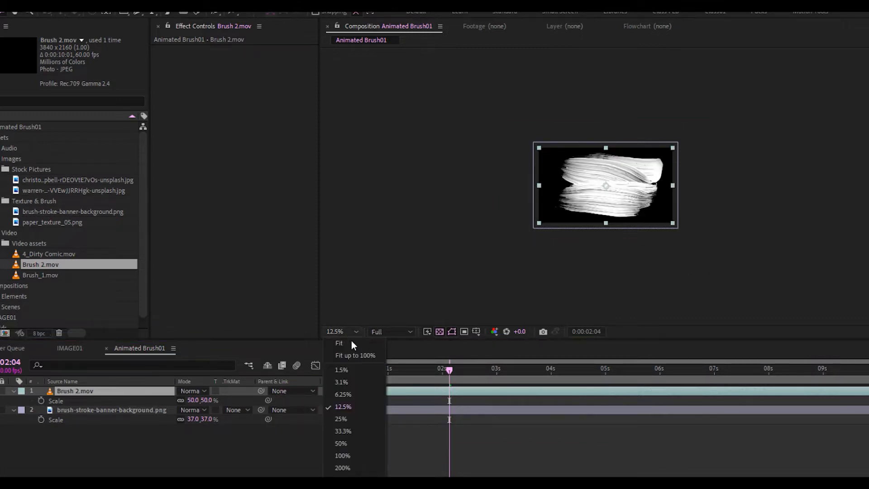
{"action": "left_click", "coordinate": [348, 343]}
{"action": "left_click_drag", "start_coordinate": [337, 373], "coordinate": [455, 384]}
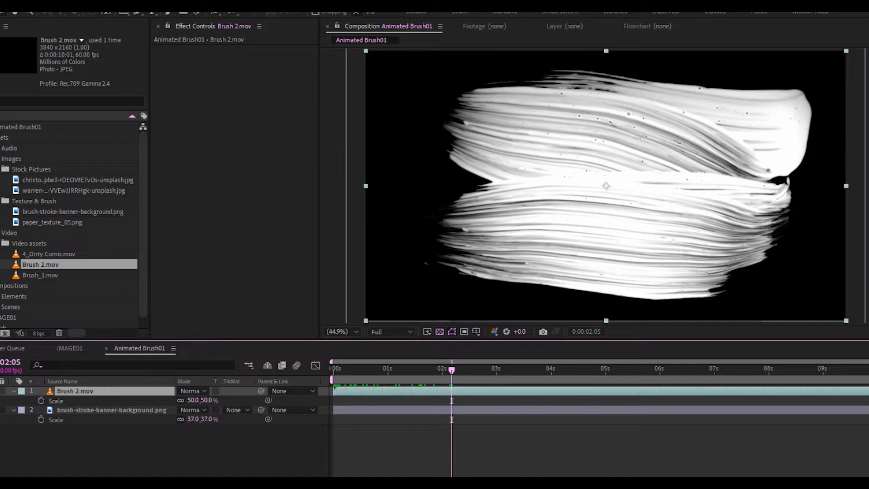
{"action": "left_click", "coordinate": [206, 400]}
{"action": "type", "text": "55"}
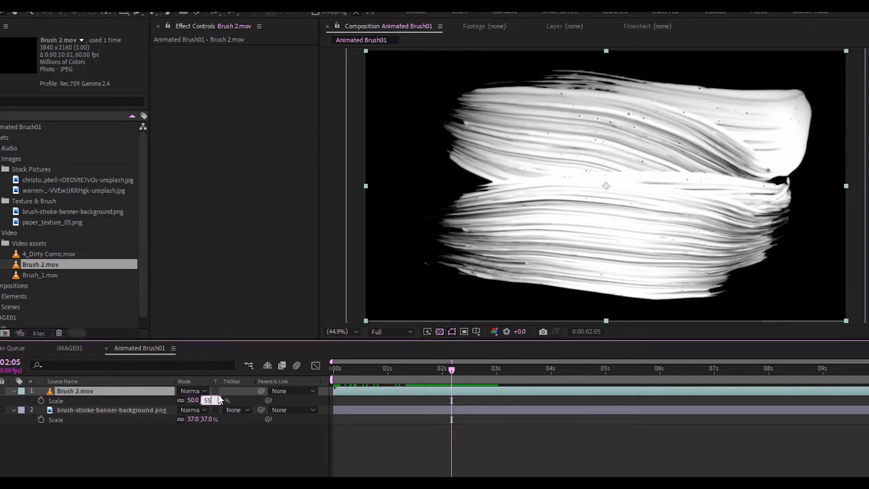
{"action": "left_click", "coordinate": [219, 444]}
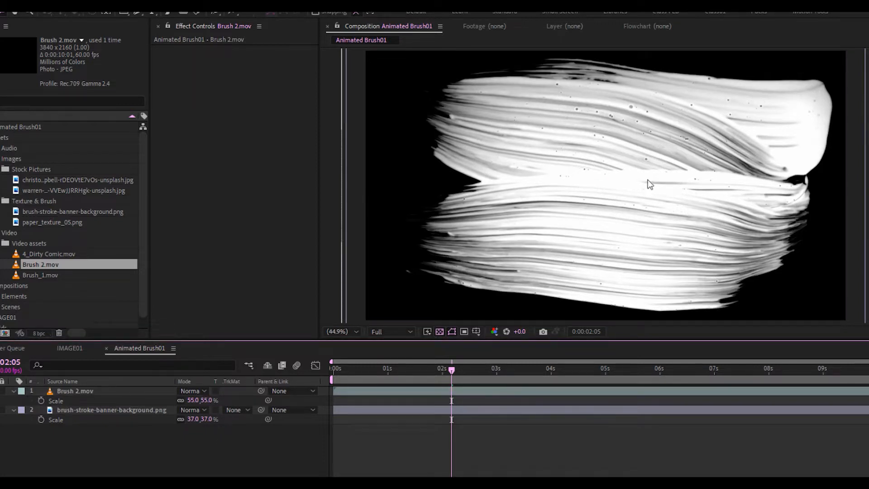
Step: Set the brush-stroke image layer's track matte to Luma Matte "Brush 2.mov"
{"action": "left_click", "coordinate": [92, 410]}
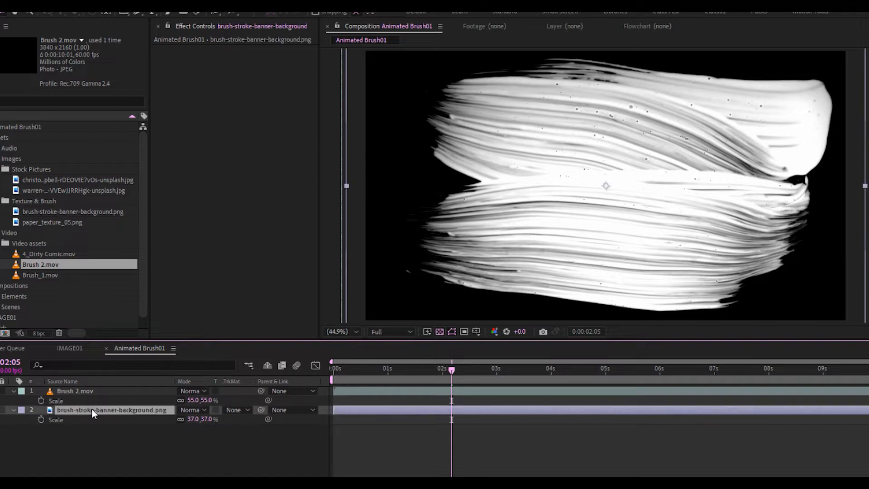
{"action": "left_click", "coordinate": [239, 410]}
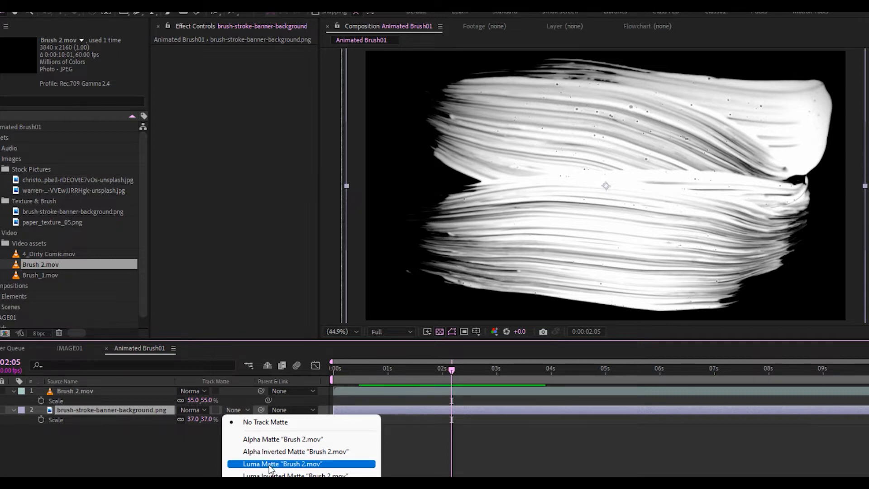
{"action": "left_click", "coordinate": [269, 462]}
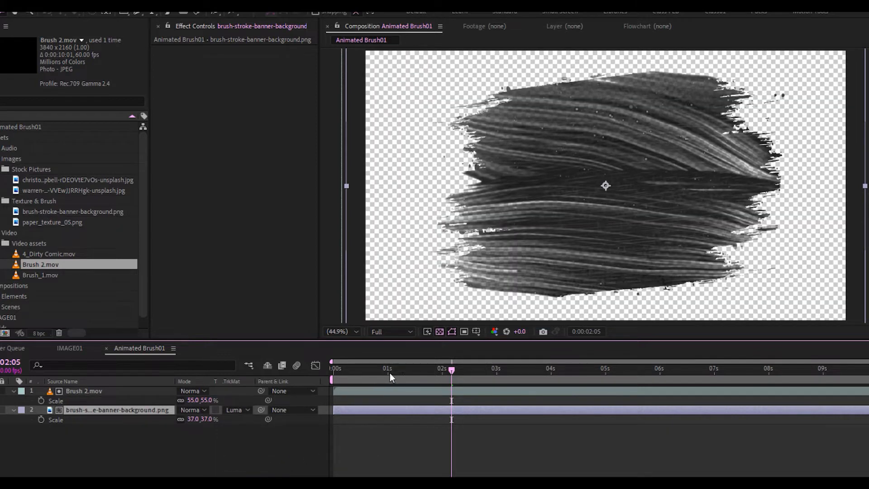
Step: Play back the matted brush stroke from the first frame and collapse the scale properties of both layers
{"action": "left_click_drag", "start_coordinate": [417, 370], "coordinate": [311, 365]}
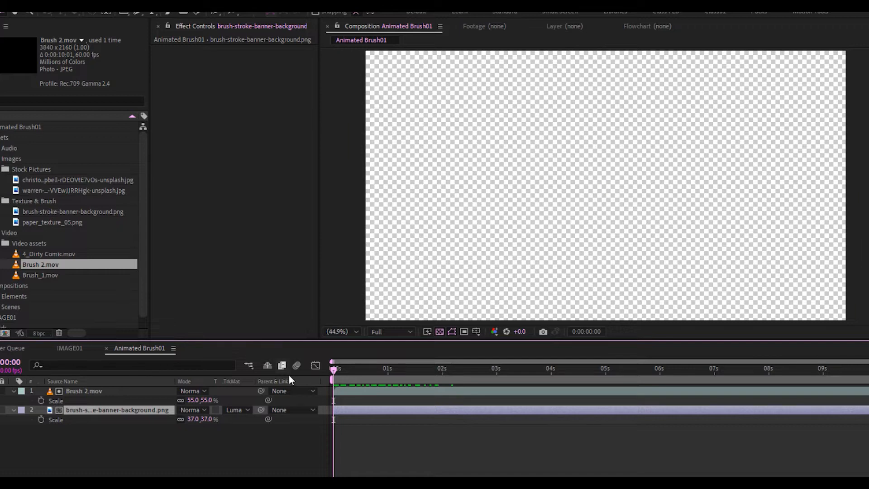
{"action": "key", "text": "space"}
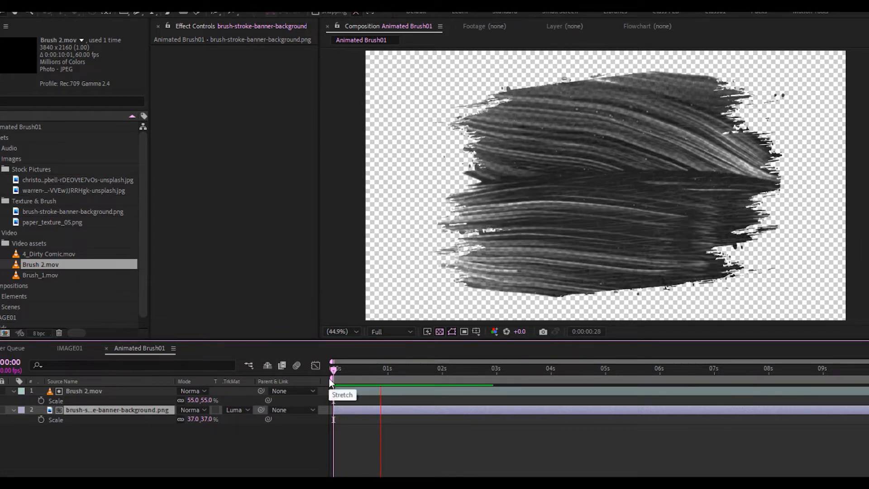
{"action": "left_click", "coordinate": [14, 391]}
{"action": "left_click", "coordinate": [14, 400]}
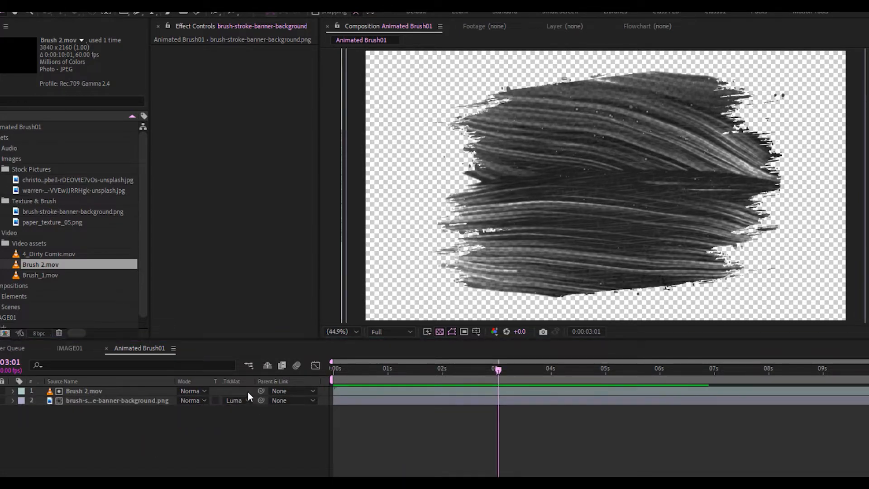
Step: Create a new composition named Reveal01 with the existing 1920 x 1080, 30 fps, 10-second settings
{"action": "left_click", "coordinate": [7, 333]}
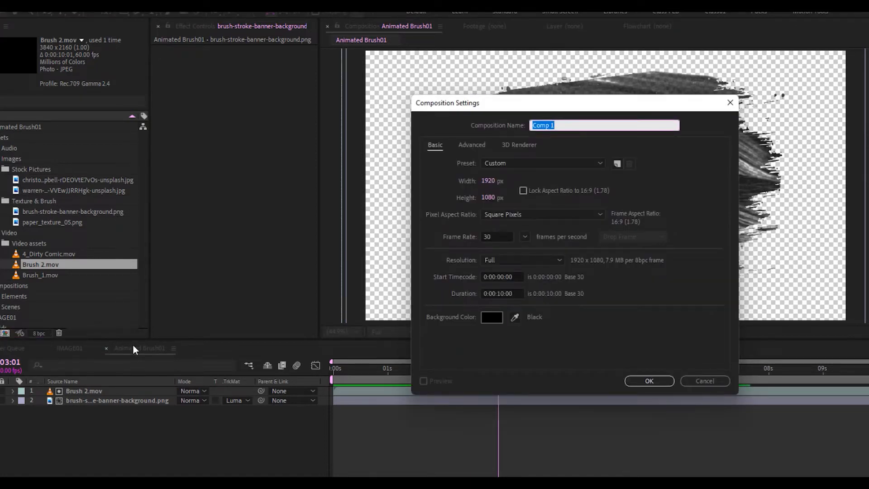
{"action": "type", "text": "Reveal01"}
{"action": "left_click", "coordinate": [644, 382]}
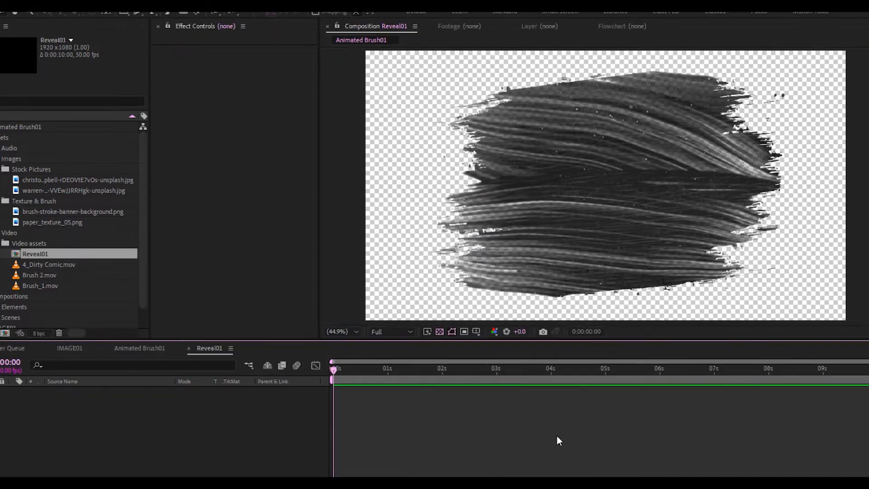
Step: Add the IMAGE01 composition to Reveal01 and place the Animated Brush01 composition above it
{"action": "scroll", "coordinate": [27, 285], "scroll_direction": "down", "scroll_amount": 1}
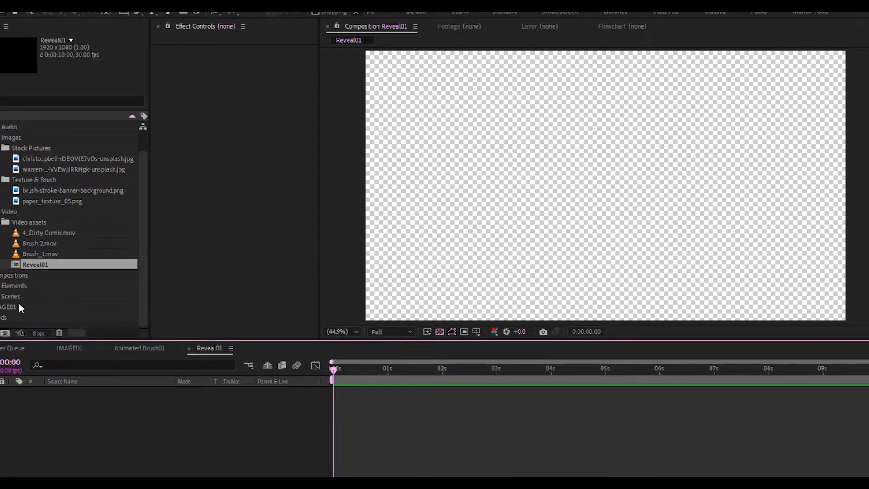
{"action": "left_click_drag", "start_coordinate": [6, 309], "coordinate": [65, 419]}
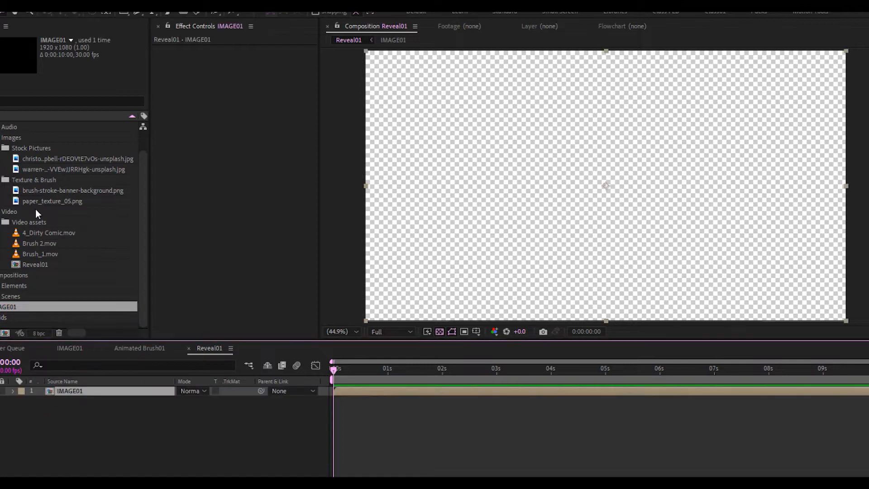
{"action": "scroll", "coordinate": [36, 226], "scroll_direction": "up", "scroll_amount": 1}
{"action": "left_click_drag", "start_coordinate": [32, 129], "coordinate": [99, 392]}
{"action": "left_click", "coordinate": [91, 413]}
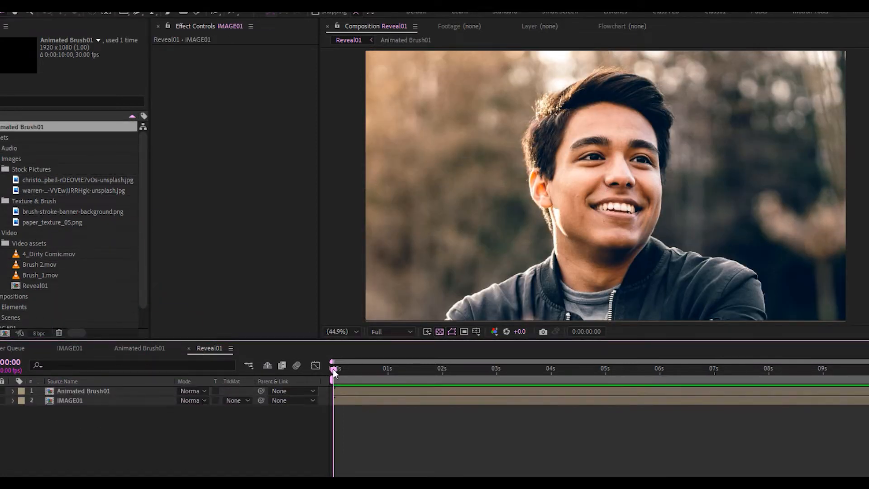
Step: Set the IMAGE01 layer's track matte to Alpha Matte "Animated Brush01" and scrub through the brush reveal
{"action": "mouse_move", "coordinate": [333, 369]}
{"action": "left_mouse_down"}
{"action": "mouse_move", "coordinate": [426, 397]}
{"action": "mouse_move", "coordinate": [368, 384]}
{"action": "mouse_move", "coordinate": [413, 390]}
{"action": "mouse_move", "coordinate": [384, 385]}
{"action": "mouse_move", "coordinate": [400, 388]}
{"action": "left_mouse_up"}
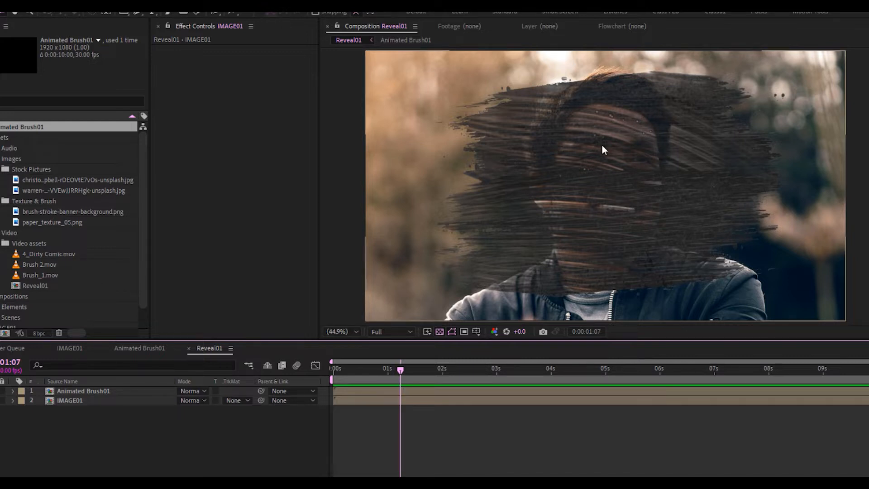
{"action": "left_click", "coordinate": [101, 400]}
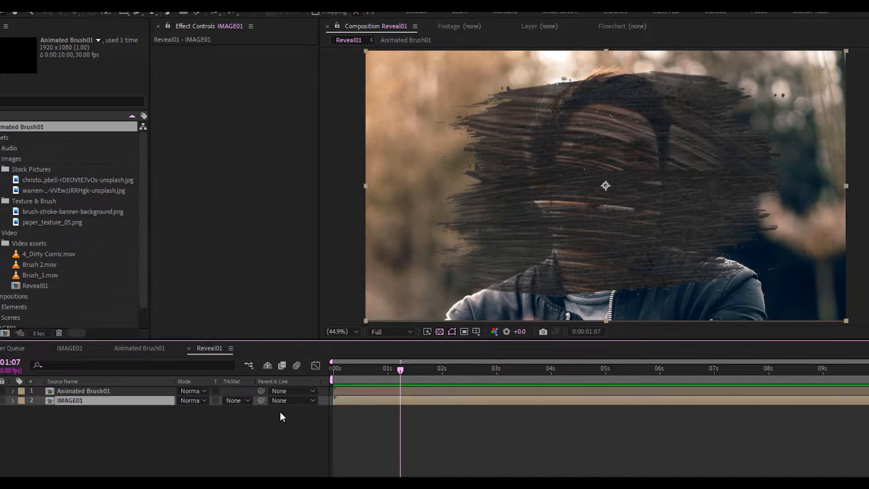
{"action": "left_click", "coordinate": [244, 400]}
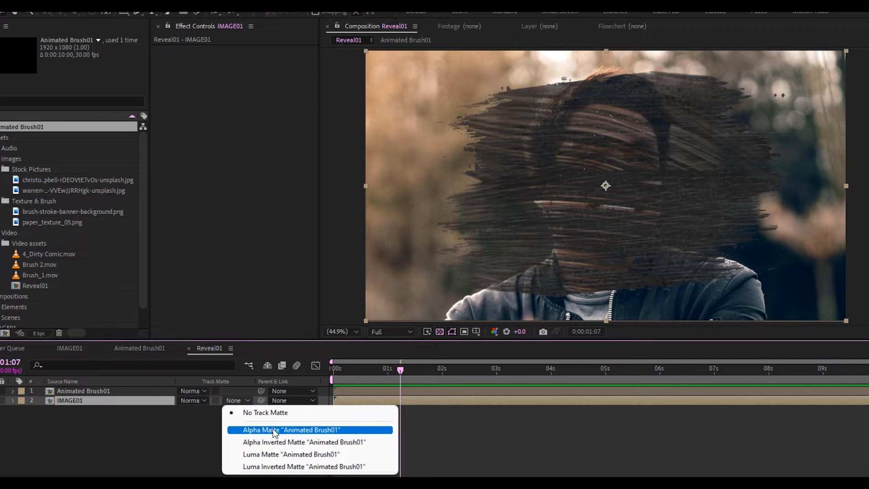
{"action": "left_click", "coordinate": [274, 431]}
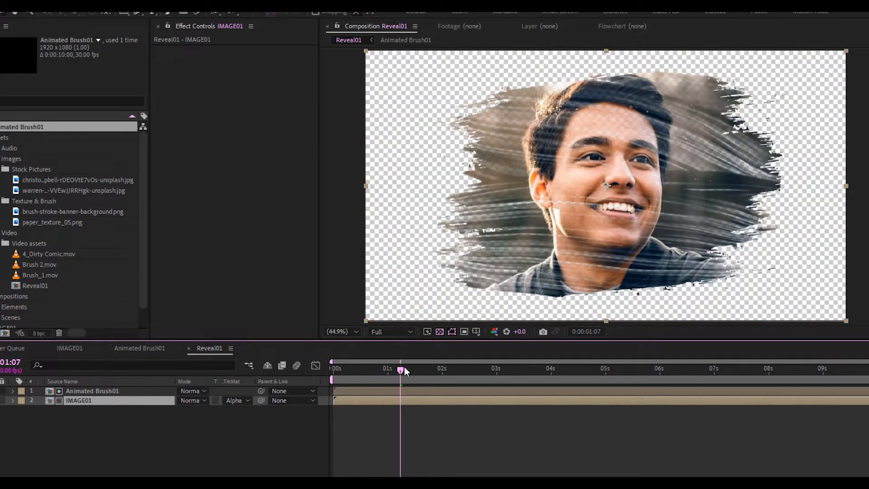
{"action": "mouse_move", "coordinate": [403, 366]}
{"action": "left_mouse_down"}
{"action": "mouse_move", "coordinate": [344, 366]}
{"action": "mouse_move", "coordinate": [457, 392]}
{"action": "left_mouse_up"}
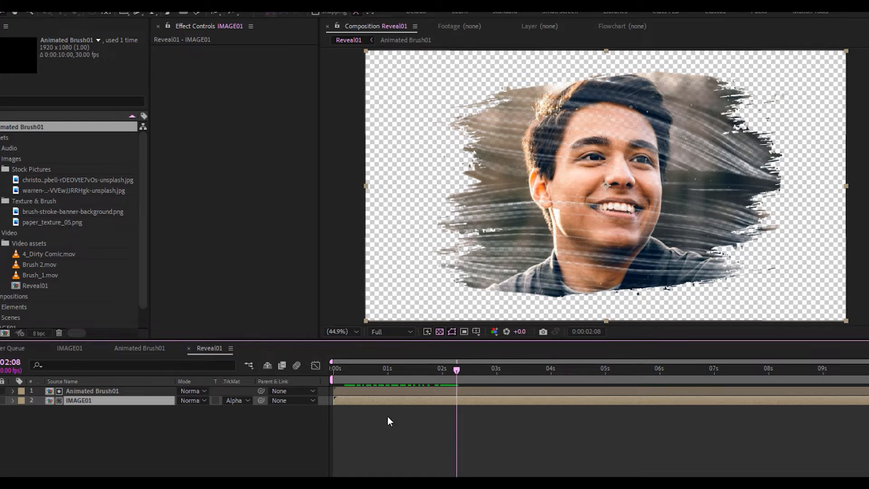
Step: Scale the IMAGE01 layer to 110%, move it slightly down to reframe the face, and scrub the reveal
{"action": "key", "text": "s"}
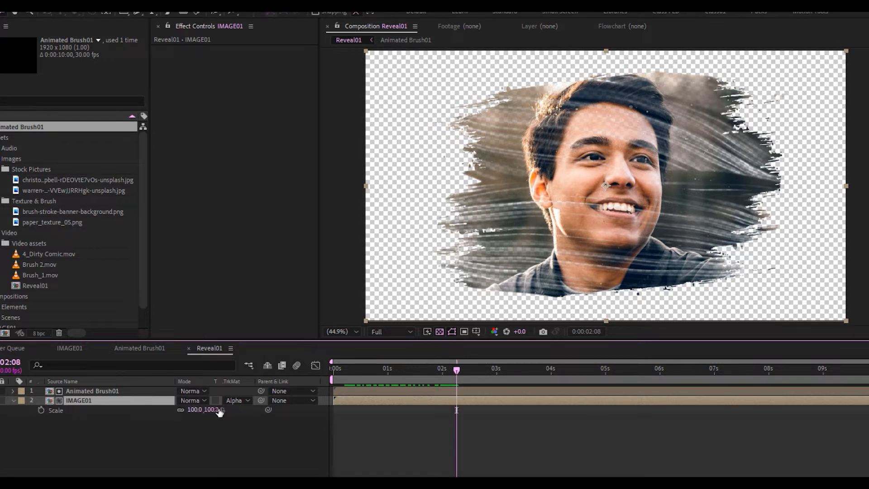
{"action": "mouse_move", "coordinate": [219, 412]}
{"action": "left_mouse_down"}
{"action": "mouse_move", "coordinate": [227, 412]}
{"action": "mouse_move", "coordinate": [217, 409]}
{"action": "left_mouse_up"}
{"action": "left_click_drag", "start_coordinate": [588, 248], "coordinate": [593, 264]}
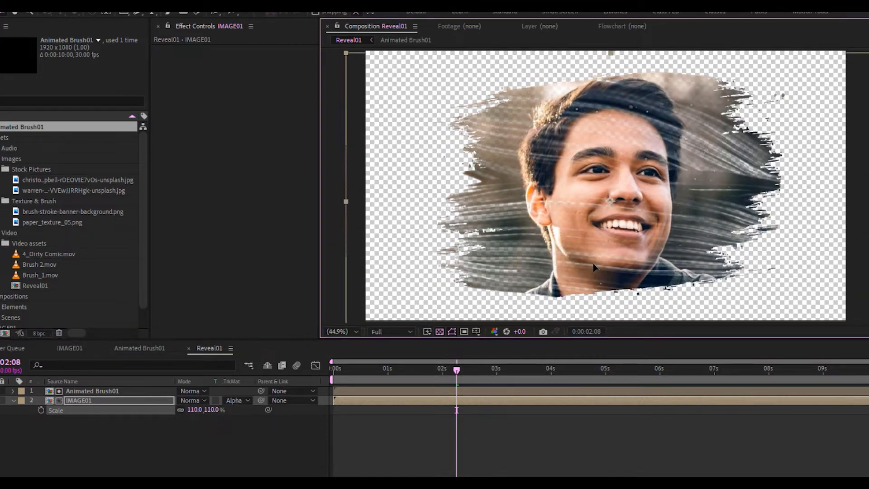
{"action": "left_click", "coordinate": [383, 367]}
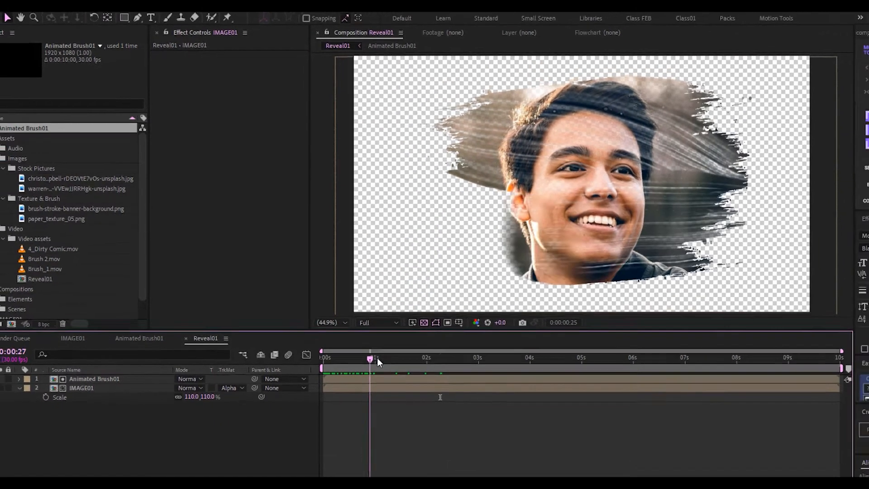
{"action": "left_click_drag", "start_coordinate": [378, 357], "coordinate": [419, 358]}
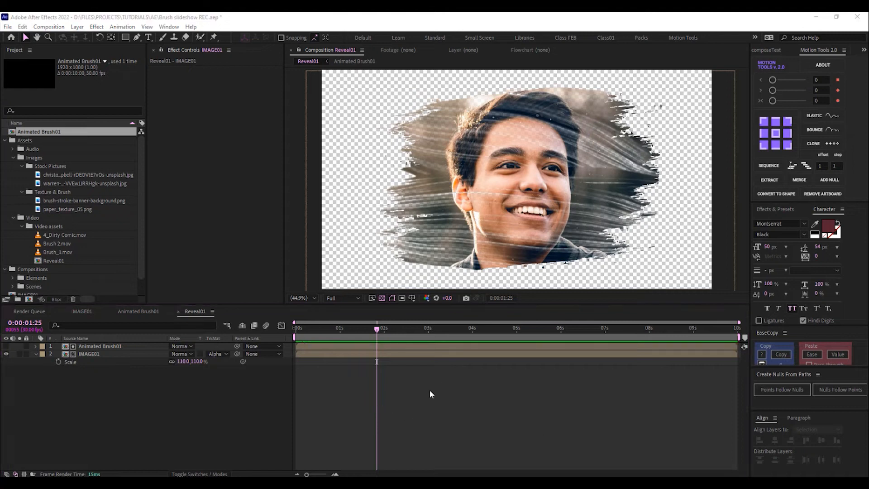
Step: Organize IMAGE01 into a new "Image comps" folder and Reveal01 into a new "Reveal comps" folder inside Elements
{"action": "scroll", "coordinate": [43, 238], "scroll_direction": "down", "scroll_amount": 2}
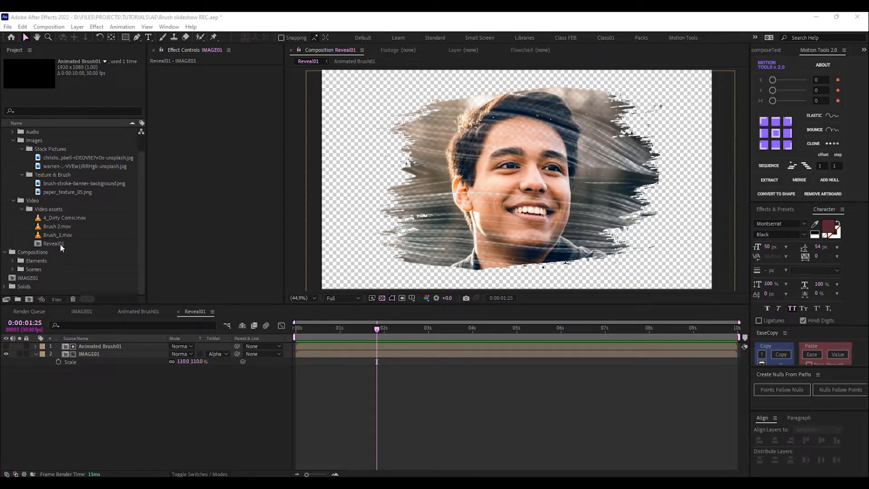
{"action": "left_click_drag", "start_coordinate": [54, 244], "coordinate": [17, 299]}
{"action": "left_click", "coordinate": [13, 261]}
{"action": "type", "text": "Ima"}
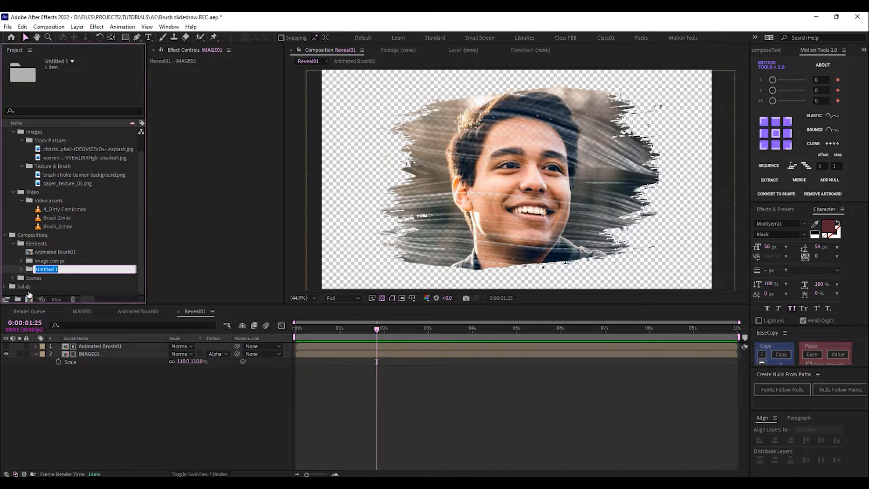
{"action": "type", "text": "Reveal comps"}
{"action": "key", "text": "Return"}
Step: Place Animated Brush01 in a new "Other elements" folder and expand the subfolders of Elements
{"action": "left_click", "coordinate": [68, 256]}
{"action": "left_click_drag", "start_coordinate": [60, 253], "coordinate": [18, 299]}
{"action": "type", "text": "Other elements"}
{"action": "key", "text": "Return"}
{"action": "left_click", "coordinate": [4, 235]}
{"action": "left_click", "coordinate": [5, 252]}
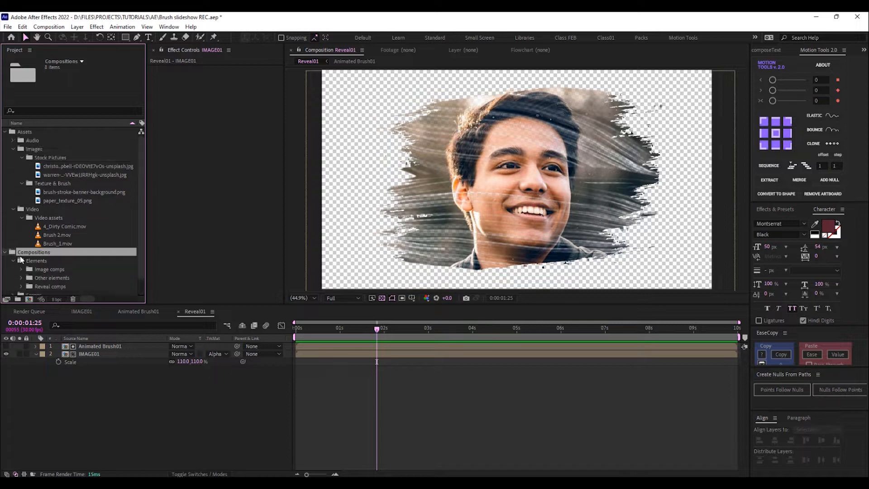
{"action": "left_click", "coordinate": [21, 286]}
{"action": "left_click", "coordinate": [21, 269]}
{"action": "scroll", "coordinate": [27, 255], "scroll_direction": "down", "scroll_amount": 3}
{"action": "left_click", "coordinate": [22, 252]}
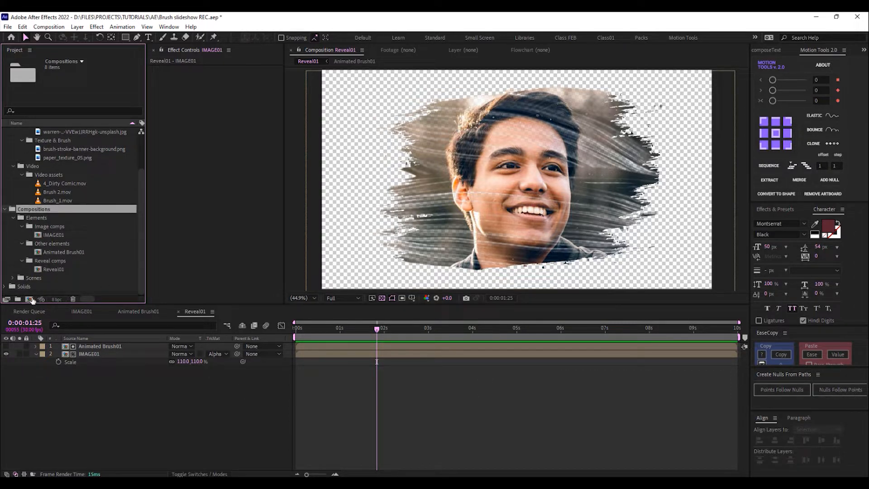
Step: Create a new composition named FINAL SCENE with the existing 1920 x 1080, 30 fps, 10-second settings
{"action": "key", "text": "ctrl+n"}
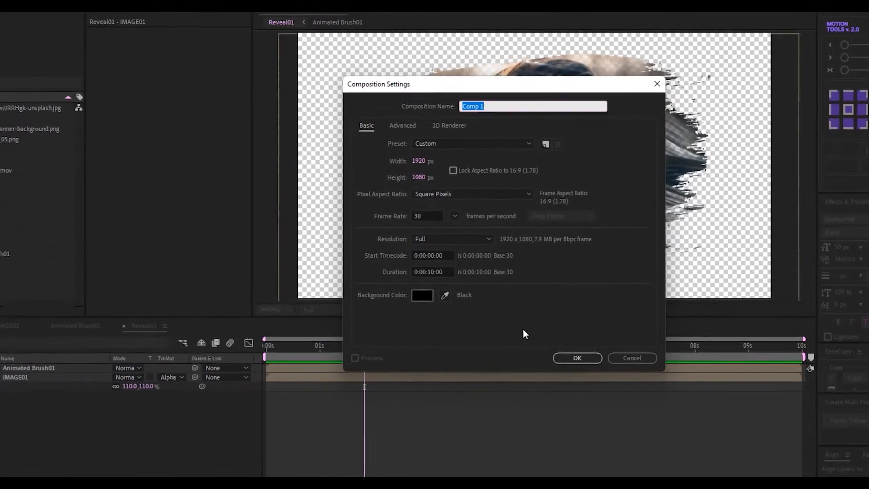
{"action": "type", "text": "fi"}
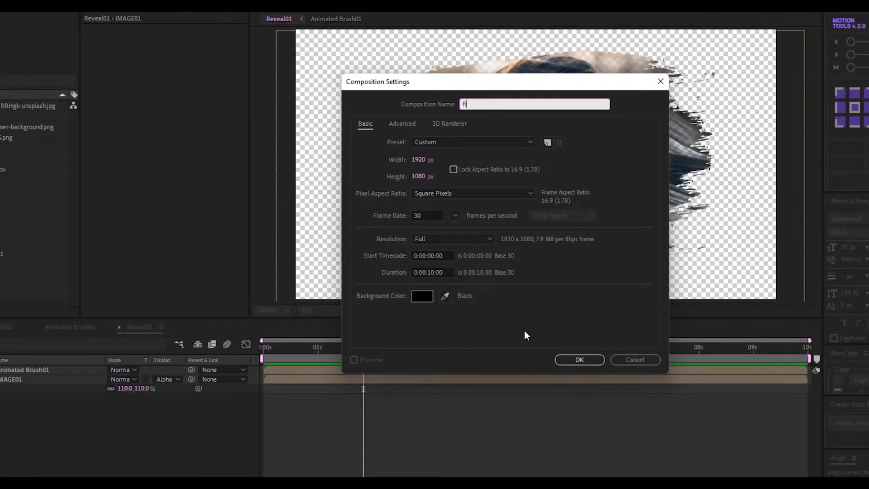
{"action": "type", "text": "NAL SCENE"}
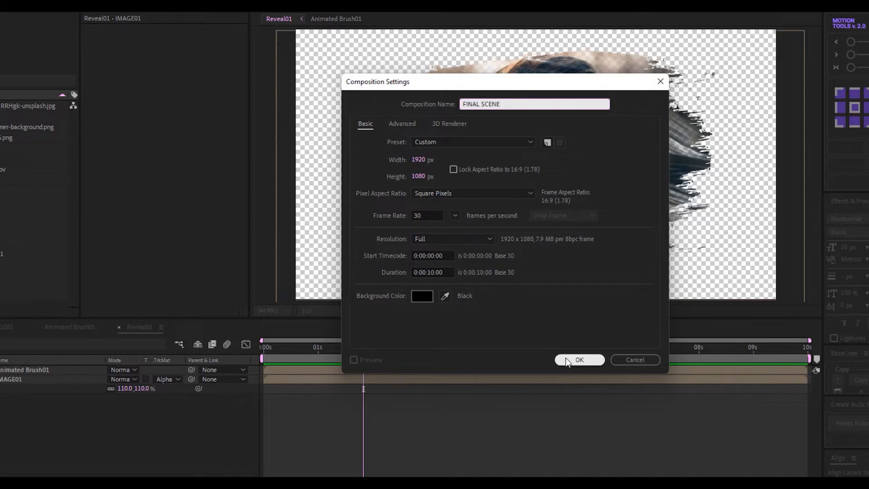
{"action": "left_click", "coordinate": [572, 360]}
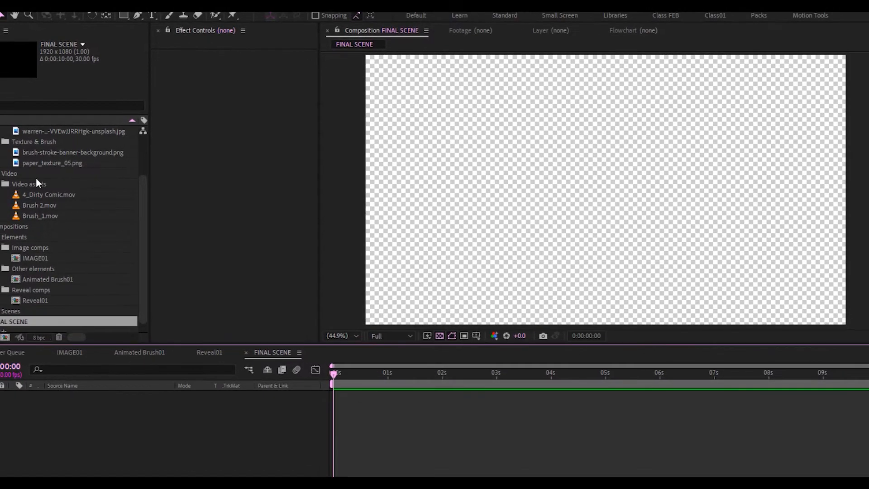
Step: Add paper_texture_05.png to FINAL SCENE and scale it to 136% so it covers the frame
{"action": "left_click_drag", "start_coordinate": [49, 164], "coordinate": [99, 435]}
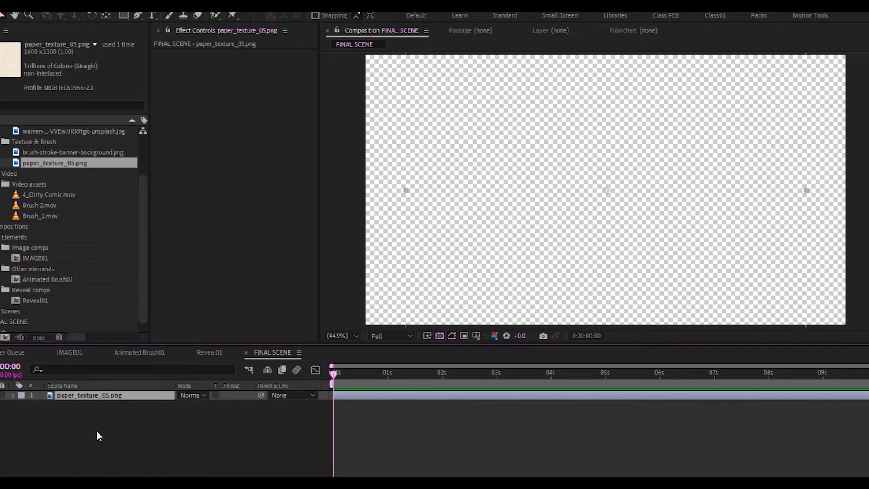
{"action": "key", "text": "s"}
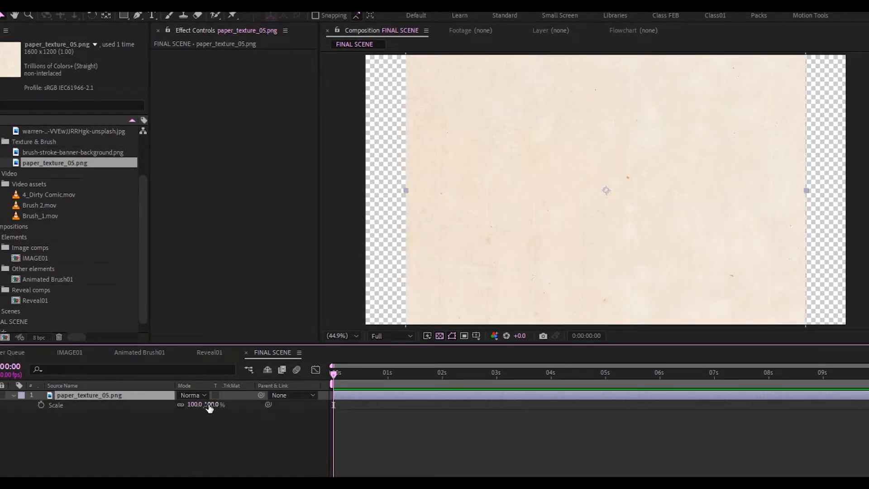
{"action": "left_click_drag", "start_coordinate": [217, 408], "coordinate": [234, 407]}
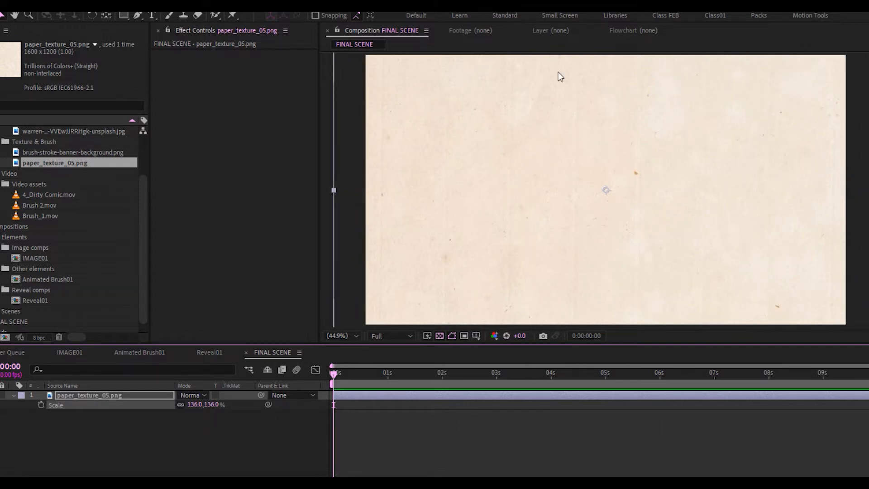
{"action": "key", "text": "s"}
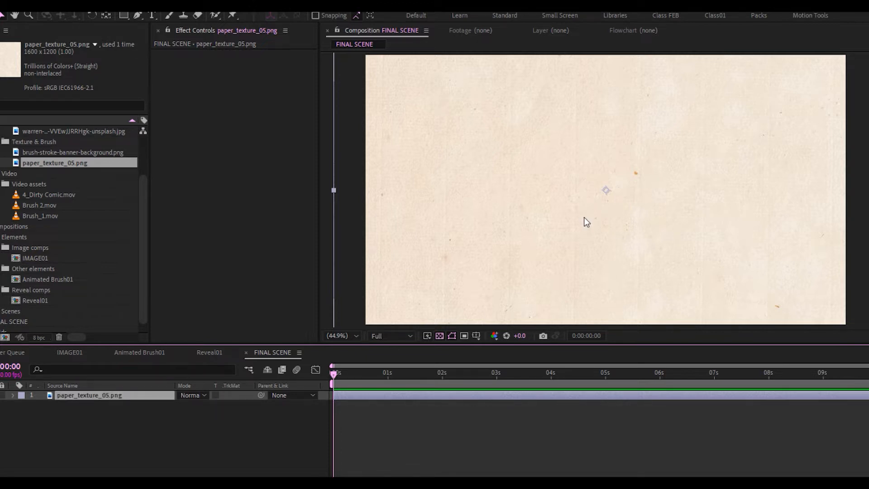
Step: Rotate the paper texture layer by 90° and set its scale to 183% to fill the frame
{"action": "key", "text": "r"}
{"action": "left_click", "coordinate": [193, 404]}
{"action": "type", "text": "90"}
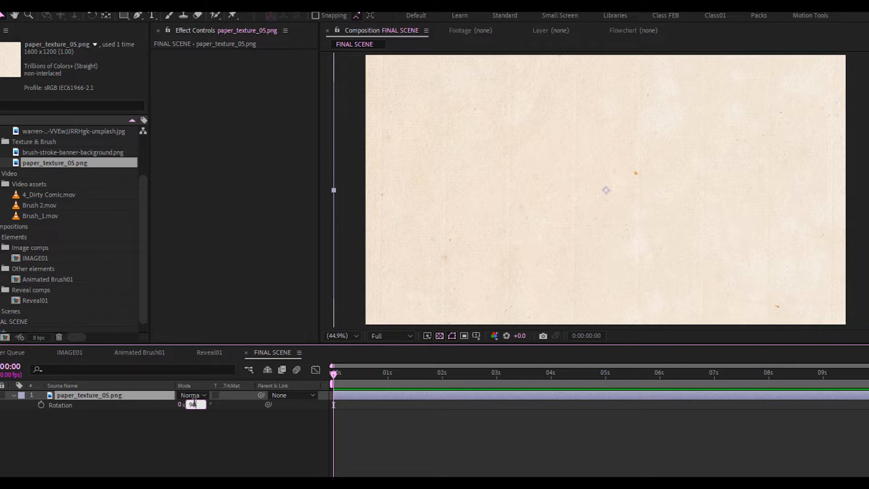
{"action": "key", "text": "Return"}
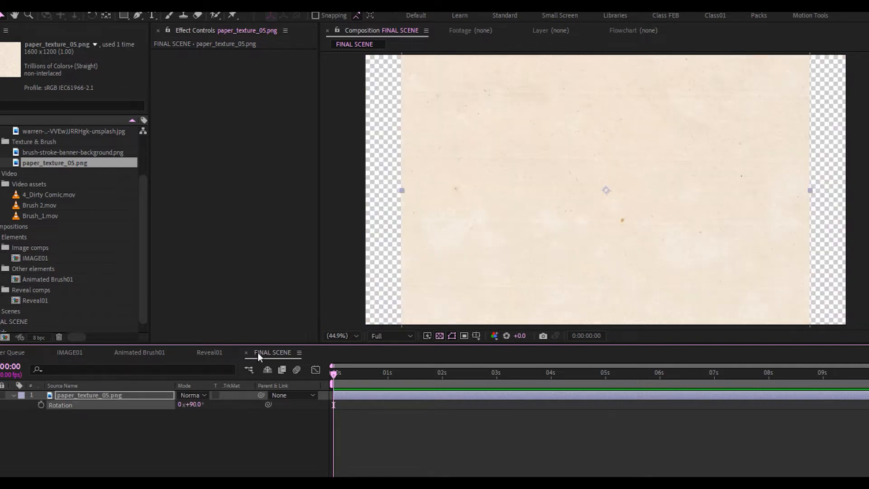
{"action": "key", "text": "s"}
{"action": "left_click_drag", "start_coordinate": [210, 404], "coordinate": [236, 403]}
{"action": "left_click", "coordinate": [247, 434]}
{"action": "scroll", "coordinate": [552, 247], "scroll_direction": "down", "scroll_amount": 2}
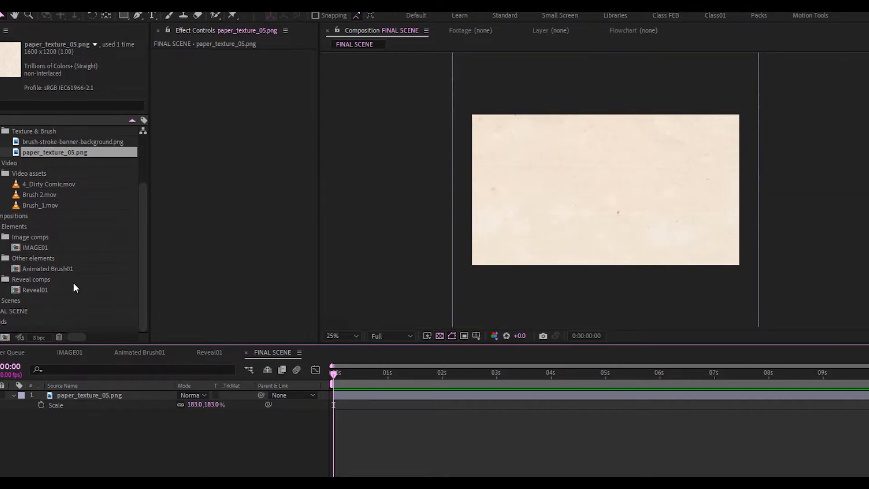
Step: Place the Reveal01 composition above the paper texture and preview the reveal with the frame fitted to the viewer
{"action": "mouse_move", "coordinate": [43, 289]}
{"action": "left_mouse_down"}
{"action": "mouse_move", "coordinate": [83, 357]}
{"action": "mouse_move", "coordinate": [95, 393]}
{"action": "mouse_move", "coordinate": [85, 404]}
{"action": "left_mouse_up"}
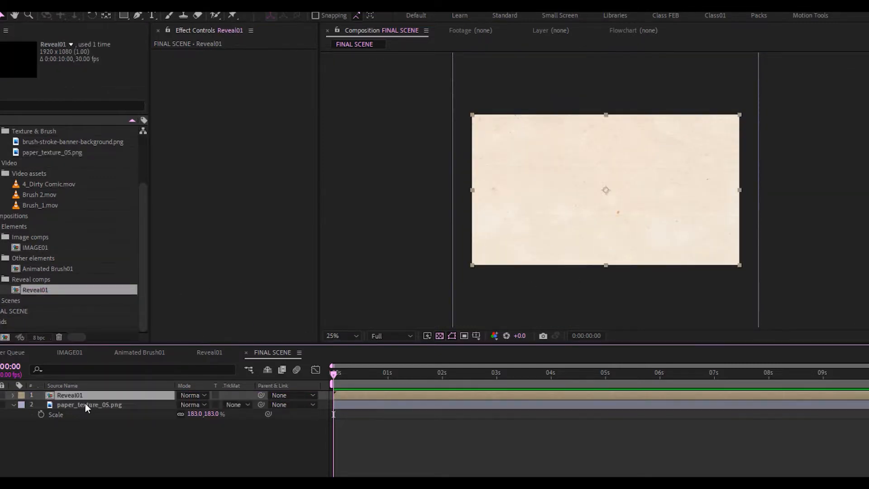
{"action": "key", "text": "space"}
{"action": "left_click", "coordinate": [347, 338]}
{"action": "left_click", "coordinate": [343, 348]}
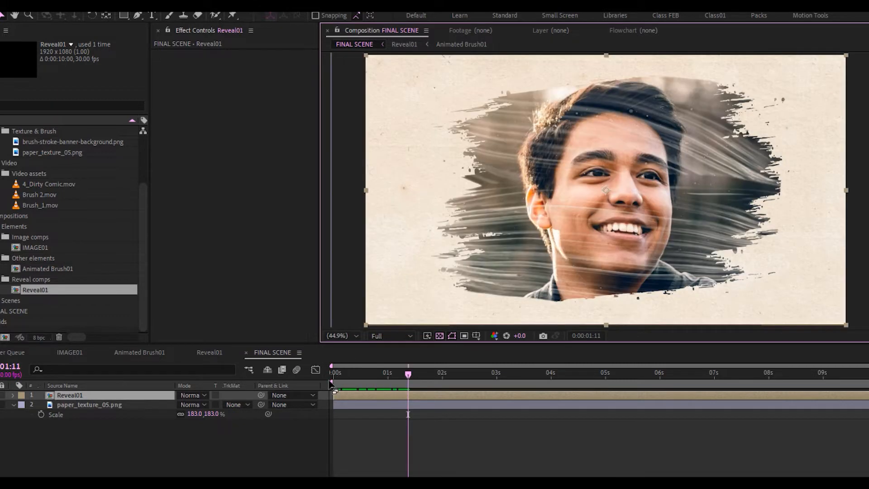
{"action": "mouse_move", "coordinate": [365, 374]}
{"action": "left_mouse_down"}
{"action": "mouse_move", "coordinate": [335, 378]}
{"action": "mouse_move", "coordinate": [414, 392]}
{"action": "left_mouse_up"}
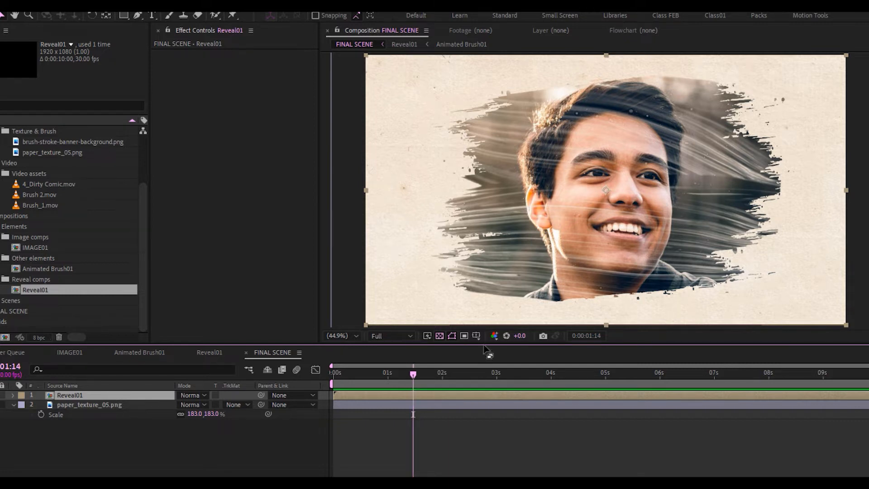
Step: Make the Reveal01 and paper texture layers 3D and switch the composition viewer to 2 Views
{"action": "left_click", "coordinate": [111, 405], "text": "shift"}
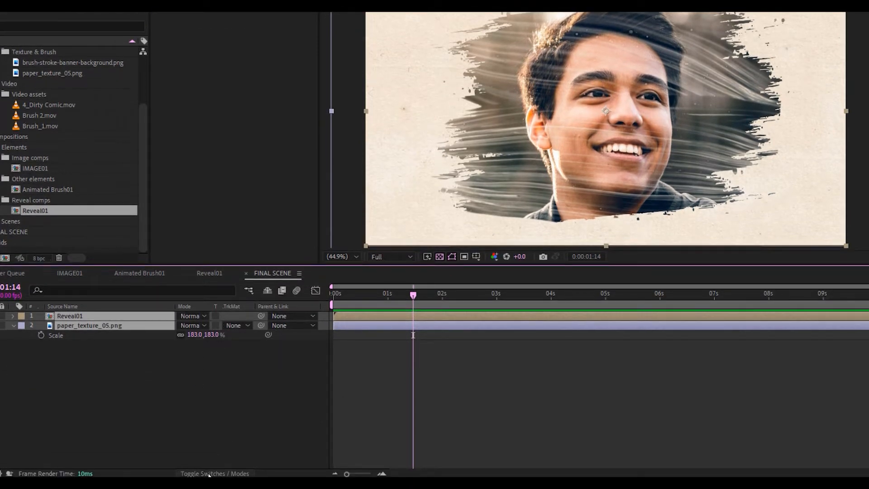
{"action": "left_click", "coordinate": [211, 477]}
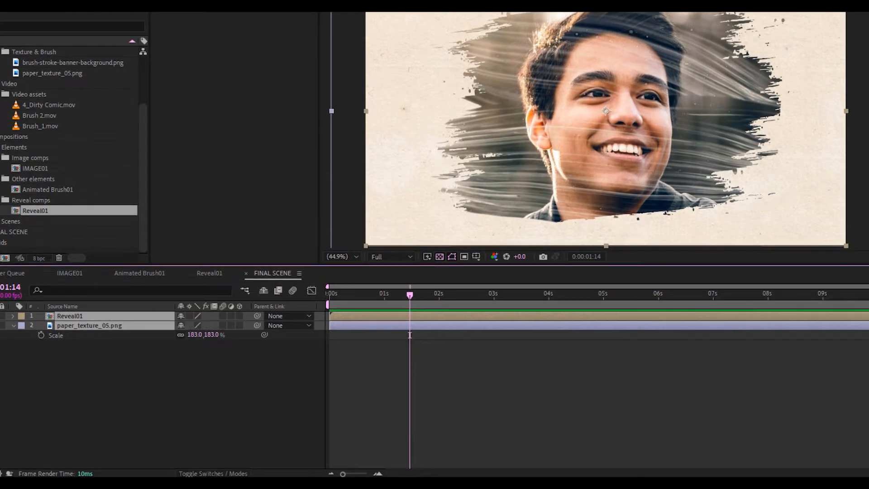
{"action": "left_click", "coordinate": [240, 315]}
{"action": "left_click", "coordinate": [13, 326]}
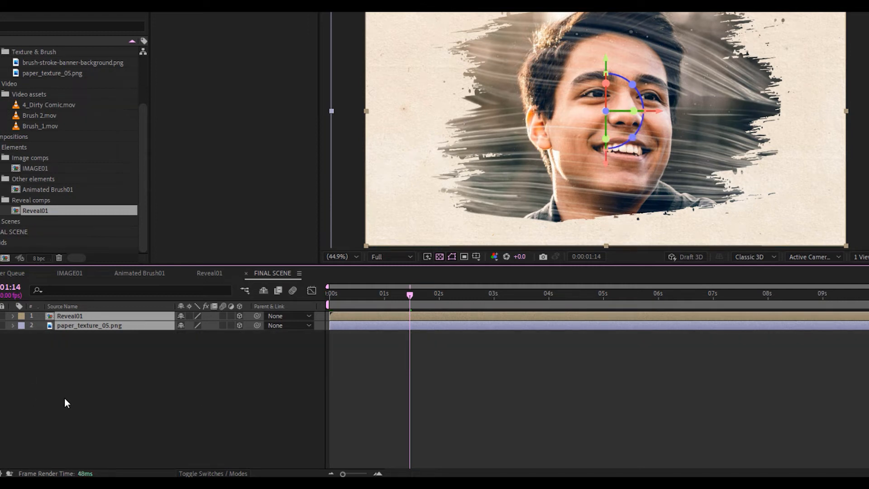
{"action": "left_click", "coordinate": [862, 256]}
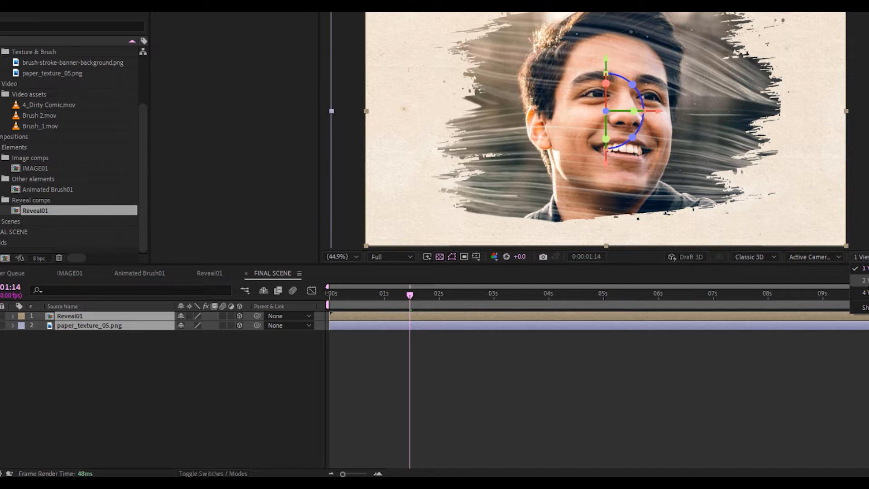
{"action": "left_click", "coordinate": [859, 280]}
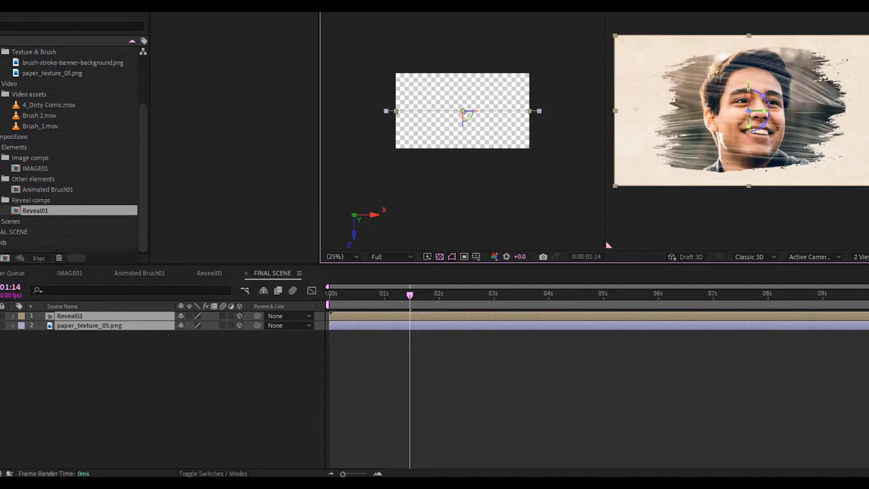
Step: Duplicate the Reveal01 layer three times in FINAL SCENE
{"action": "left_click", "coordinate": [146, 352]}
{"action": "left_click", "coordinate": [92, 316]}
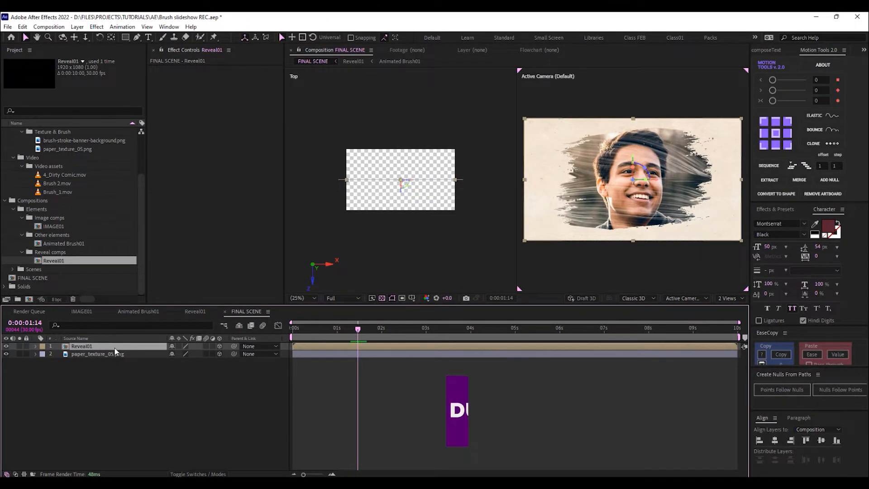
{"action": "key", "text": "ctrl+d"}
{"action": "key", "text": "ctrl+d"}
{"action": "key", "text": "ctrl+d"}
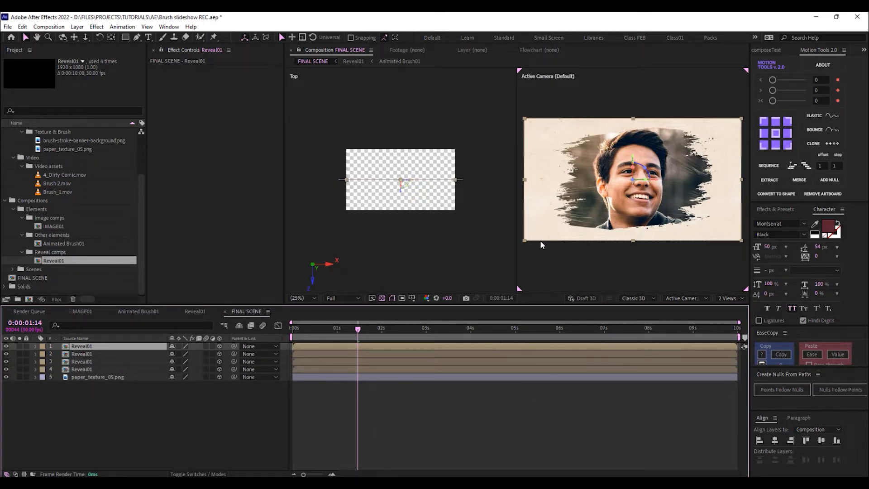
Step: Push the paper texture layer back along the Z axis to a depth of 3089
{"action": "left_click", "coordinate": [145, 378]}
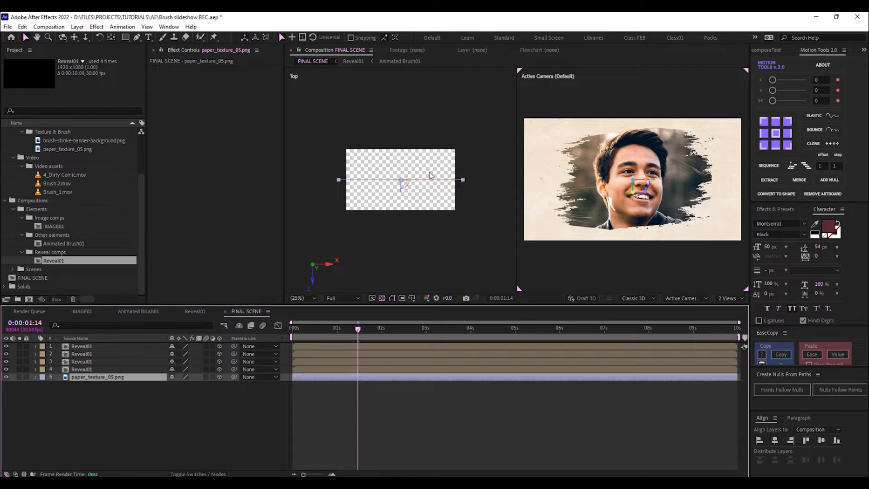
{"action": "left_click_drag", "start_coordinate": [401, 186], "coordinate": [409, 114]}
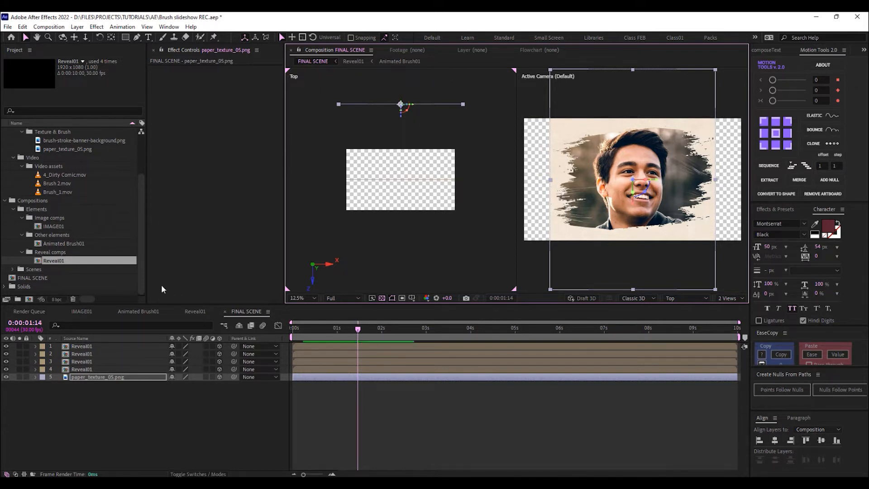
{"action": "left_click", "coordinate": [152, 376]}
{"action": "key", "text": "p"}
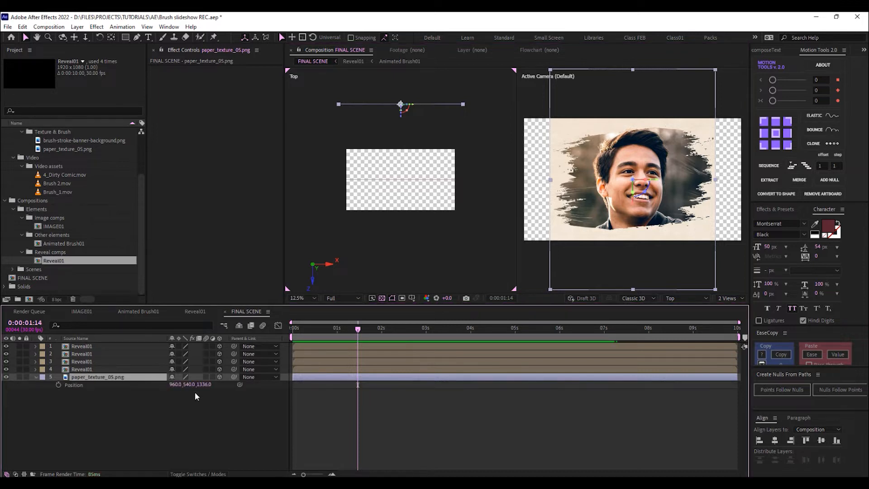
{"action": "left_click", "coordinate": [202, 384]}
{"action": "type", "text": "3000"}
{"action": "left_click", "coordinate": [210, 399]}
{"action": "scroll", "coordinate": [431, 197], "scroll_direction": "down", "scroll_amount": 2}
{"action": "left_click_drag", "start_coordinate": [370, 126], "coordinate": [422, 152]}
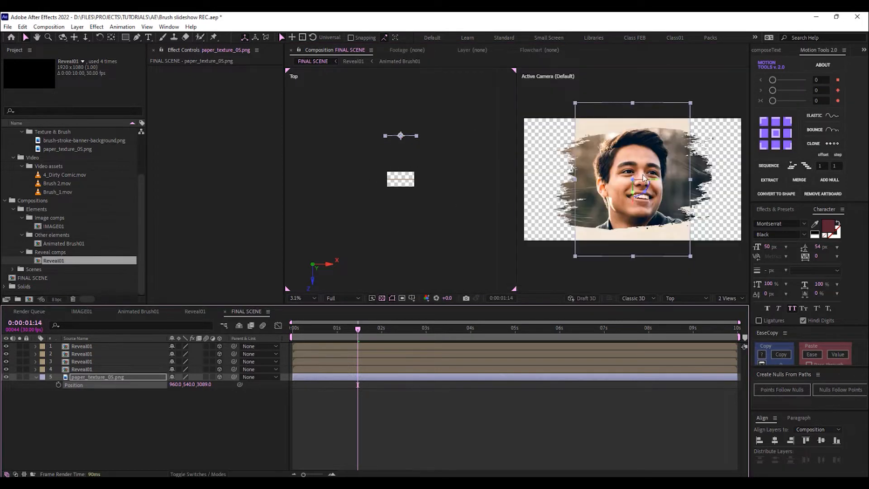
Step: Enlarge the paper texture layer to a scale of 253, 390.3, 253% so it fills the camera frame
{"action": "left_click_drag", "start_coordinate": [575, 180], "coordinate": [542, 180]}
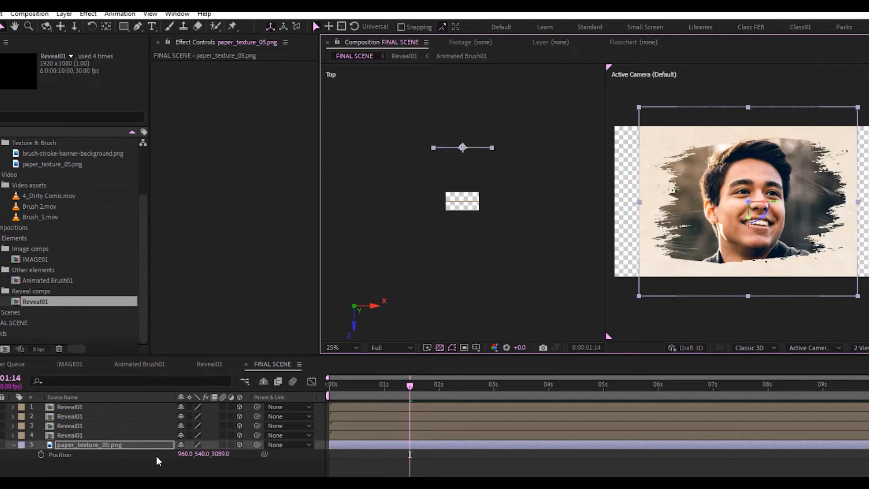
{"action": "left_click", "coordinate": [134, 443]}
{"action": "key", "text": "s"}
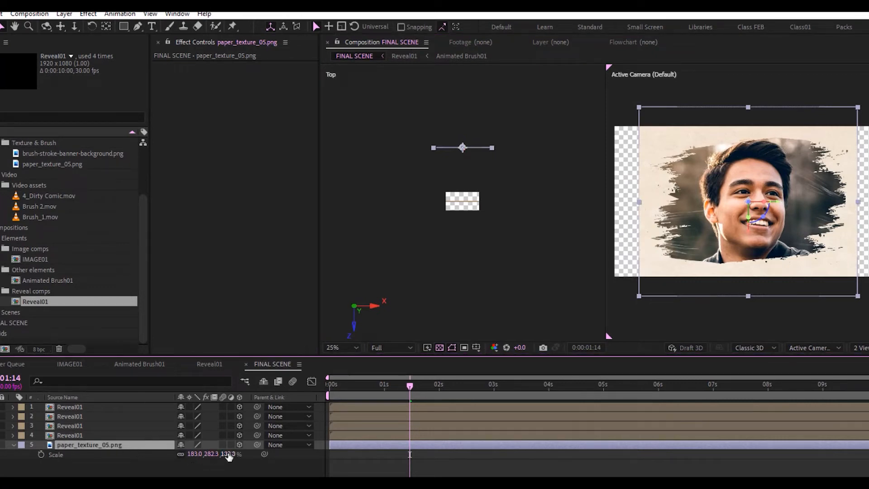
{"action": "left_click_drag", "start_coordinate": [229, 457], "coordinate": [267, 454]}
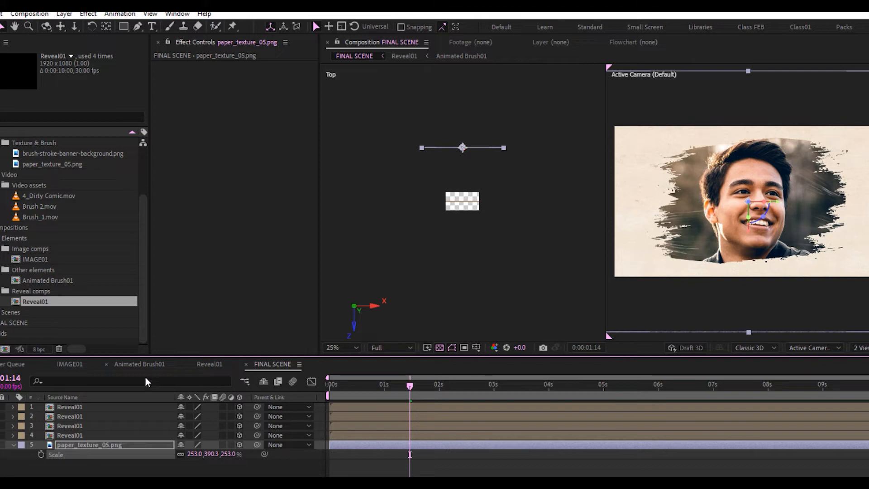
{"action": "left_click", "coordinate": [108, 445]}
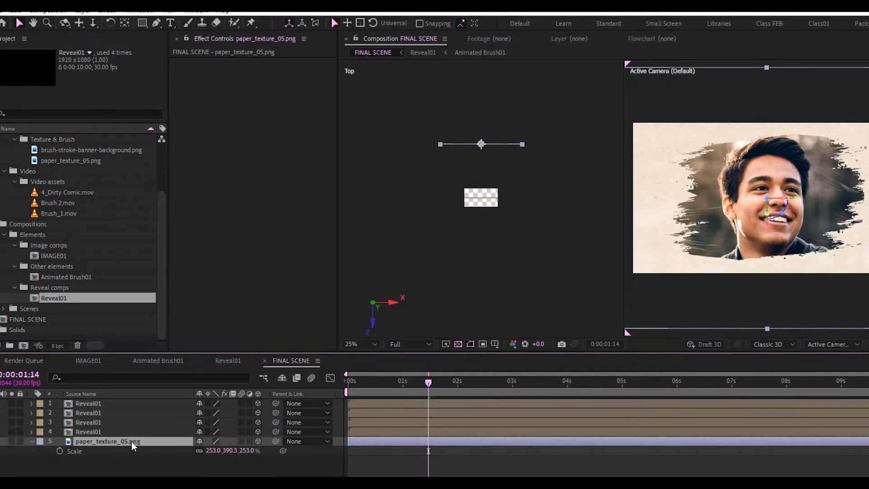
Step: Move the bottommost Reveal01 layer back toward the paper texture, setting its Z position to 3060
{"action": "left_click", "coordinate": [105, 432]}
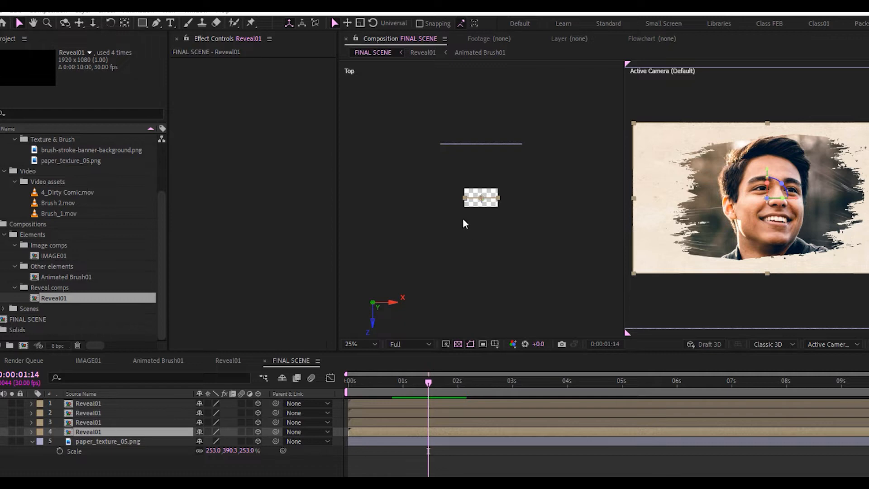
{"action": "scroll", "coordinate": [483, 213], "scroll_direction": "up", "scroll_amount": 2}
{"action": "scroll", "coordinate": [482, 214], "scroll_direction": "down", "scroll_amount": 2}
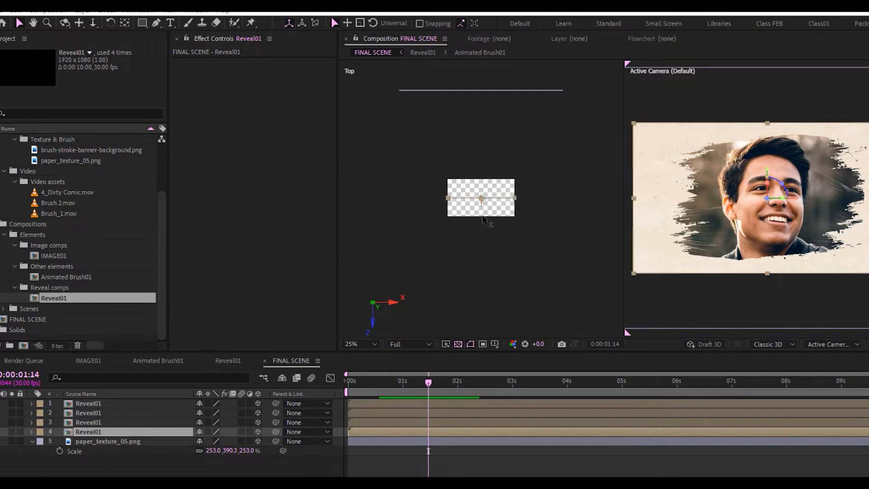
{"action": "left_click_drag", "start_coordinate": [489, 114], "coordinate": [487, 108]}
{"action": "left_click", "coordinate": [172, 429]}
{"action": "key", "text": "p"}
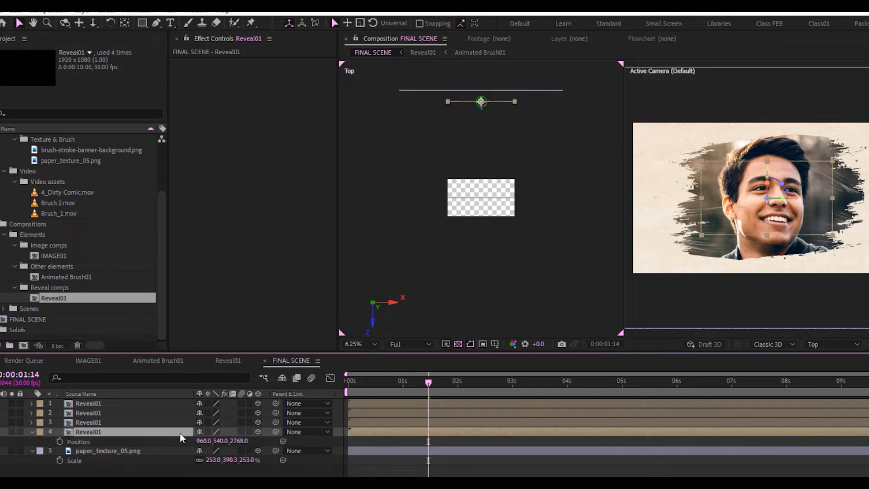
{"action": "left_click", "coordinate": [238, 441]}
{"action": "type", "text": "3060."}
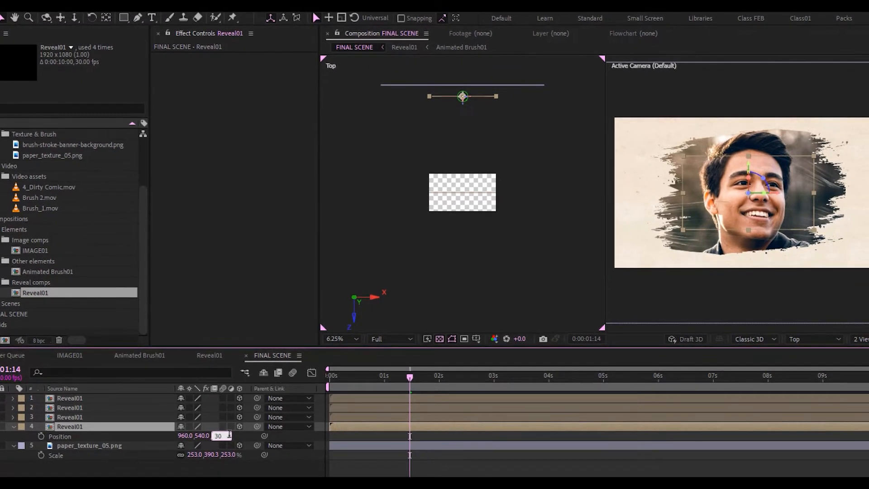
{"action": "type", "text": "0"}
{"action": "key", "text": "Return"}
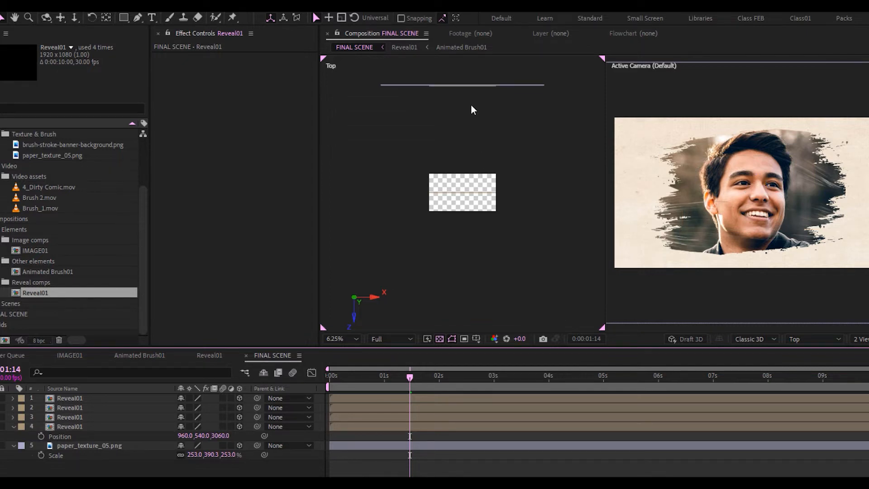
Step: Fine-tune the bottommost Reveal01 layer's Z position to 3084, placing it just in front of the paper texture
{"action": "scroll", "coordinate": [466, 81], "scroll_direction": "up", "scroll_amount": 3}
{"action": "key", "text": "space"}
{"action": "left_click_drag", "start_coordinate": [467, 131], "coordinate": [502, 248]}
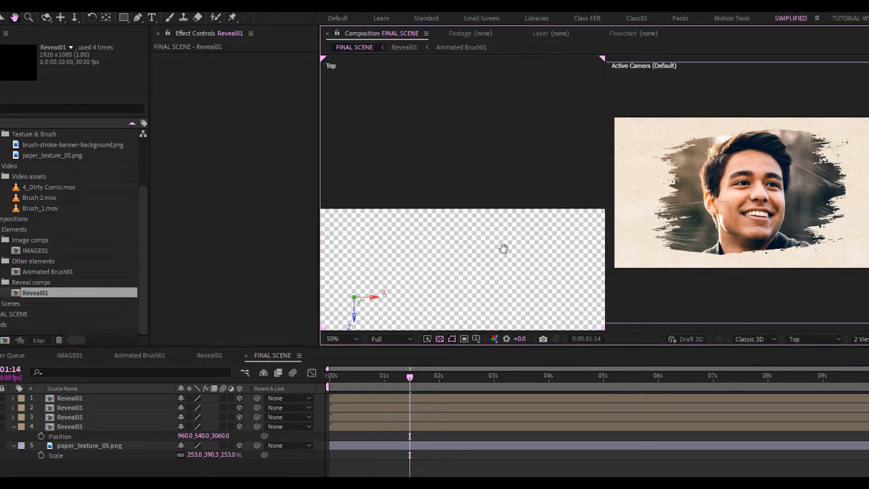
{"action": "left_click_drag", "start_coordinate": [474, 85], "coordinate": [476, 118]}
{"action": "scroll", "coordinate": [477, 145], "scroll_direction": "down", "scroll_amount": 6}
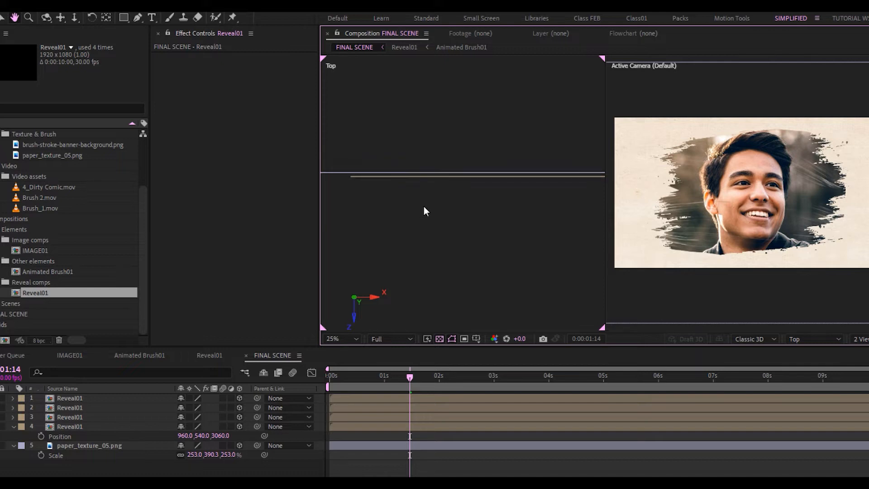
{"action": "scroll", "coordinate": [473, 196], "scroll_direction": "up", "scroll_amount": 1}
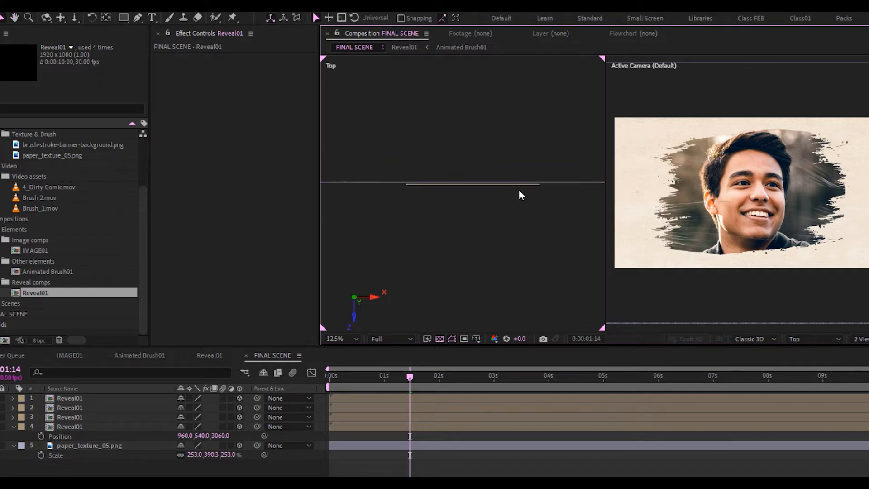
{"action": "scroll", "coordinate": [498, 181], "scroll_direction": "up", "scroll_amount": 1}
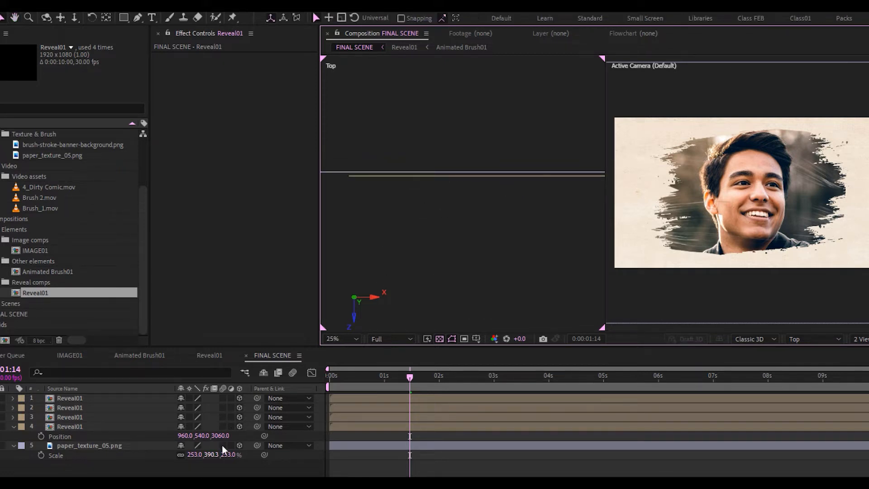
{"action": "left_click", "coordinate": [124, 427]}
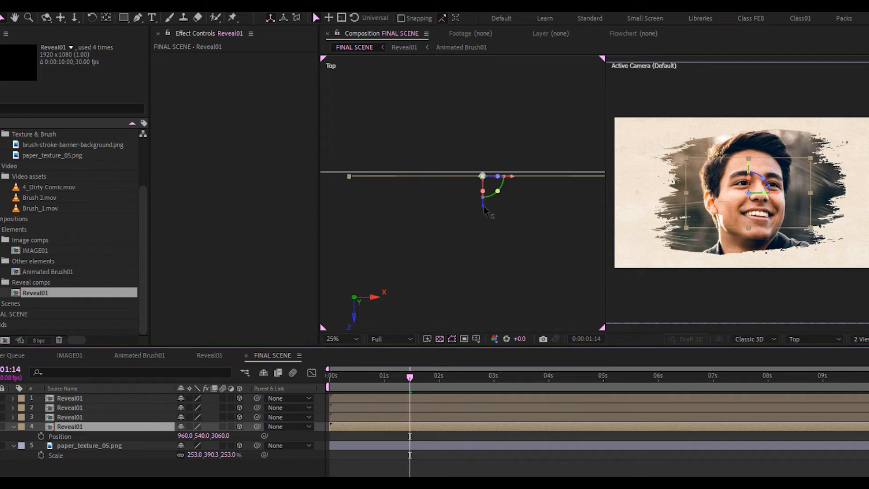
{"action": "left_click_drag", "start_coordinate": [482, 208], "coordinate": [484, 207]}
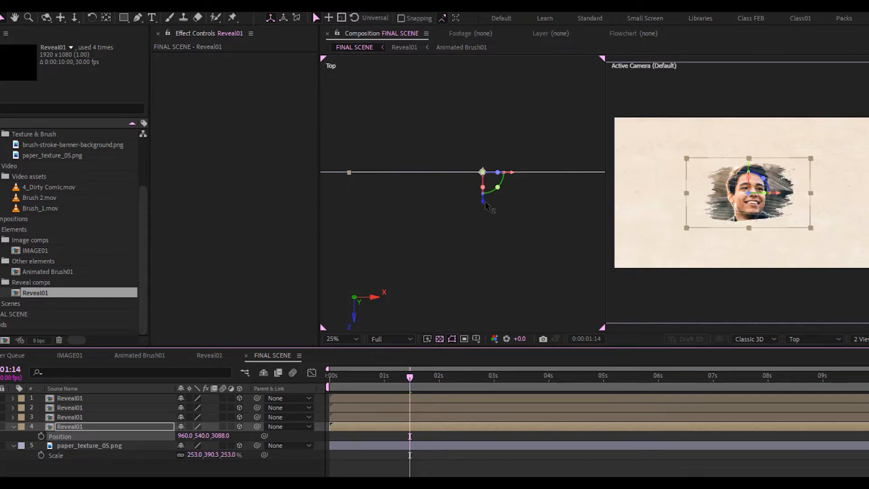
{"action": "left_click_drag", "start_coordinate": [484, 205], "coordinate": [490, 174]}
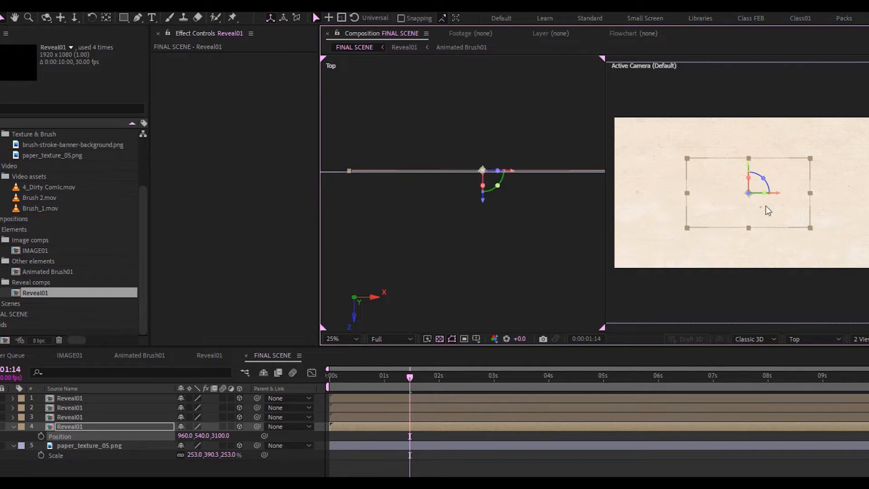
{"action": "left_click_drag", "start_coordinate": [484, 202], "coordinate": [485, 206]}
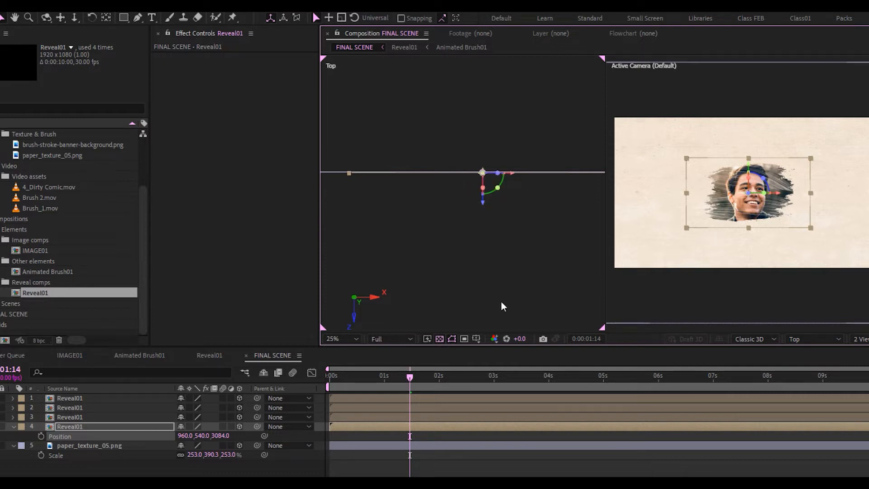
{"action": "left_click", "coordinate": [138, 468]}
Step: Scale the bottommost Reveal01 layer up to 430%
{"action": "left_click", "coordinate": [130, 427]}
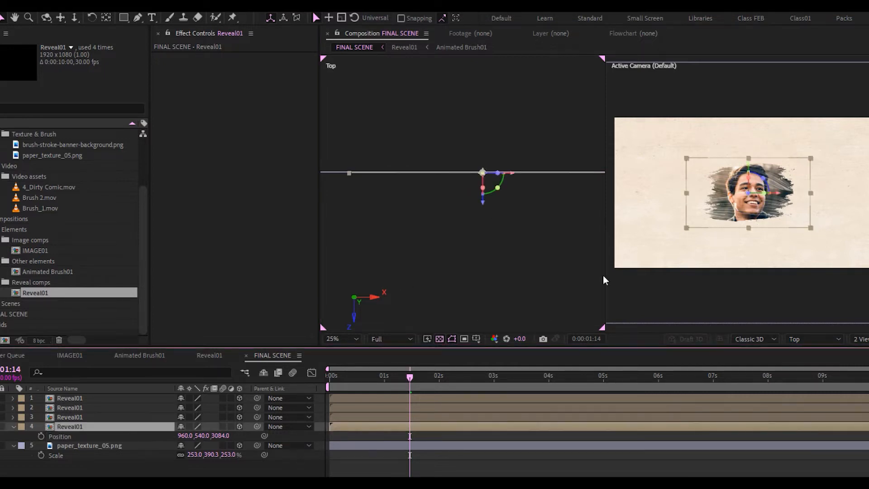
{"action": "key", "text": "s"}
{"action": "left_click_drag", "start_coordinate": [217, 436], "coordinate": [229, 435]}
{"action": "left_click", "coordinate": [229, 435]}
{"action": "type", "text": "45"}
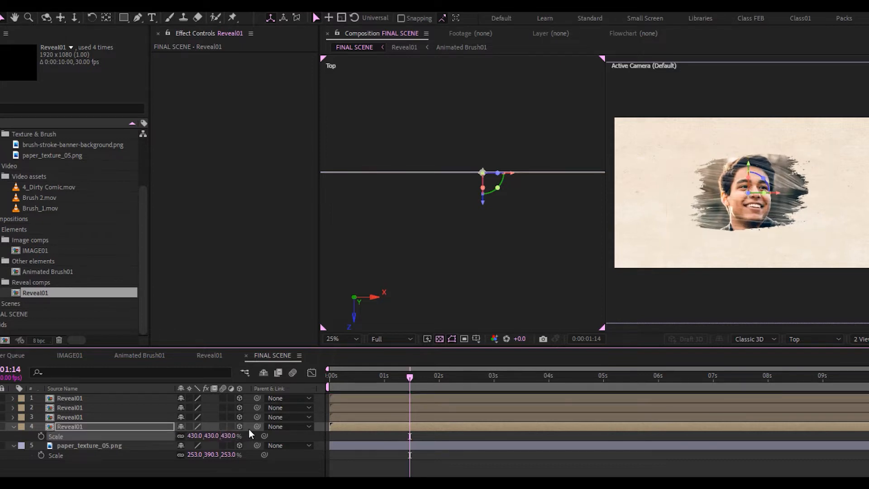
{"action": "key", "text": "Return"}
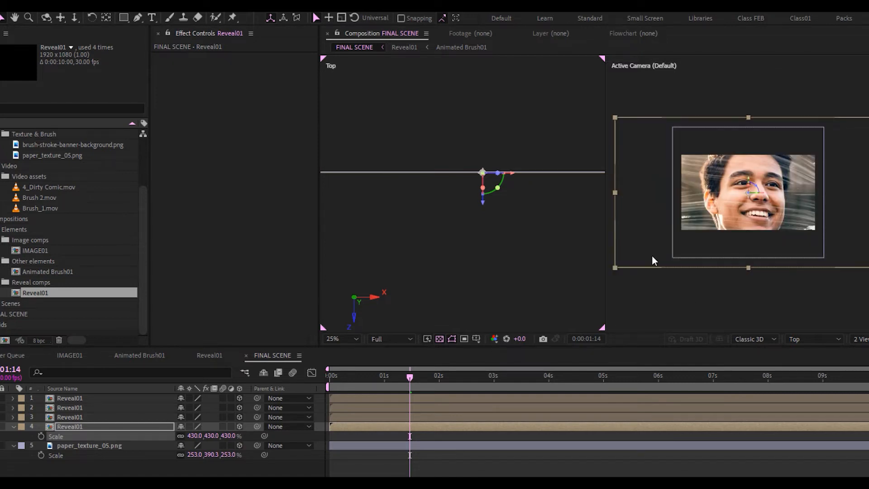
Step: Nudge the bottommost Reveal01 layer back up to the frame's center and set its scale to 366%
{"action": "left_click", "coordinate": [845, 232]}
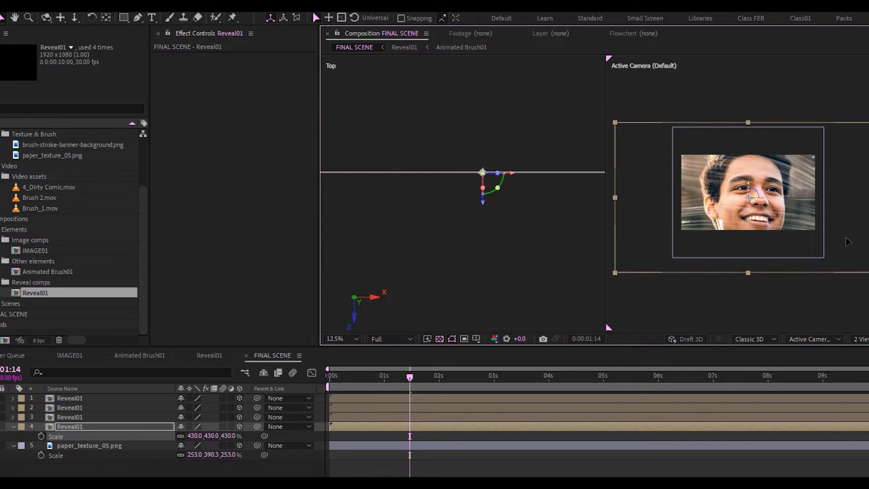
{"action": "key", "text": "Up"}
{"action": "key", "text": "Up"}
{"action": "key", "text": "Up"}
{"action": "key", "text": "Up"}
{"action": "key", "text": "Up"}
{"action": "key", "text": "Up"}
{"action": "key", "text": "Up"}
{"action": "key", "text": "Up"}
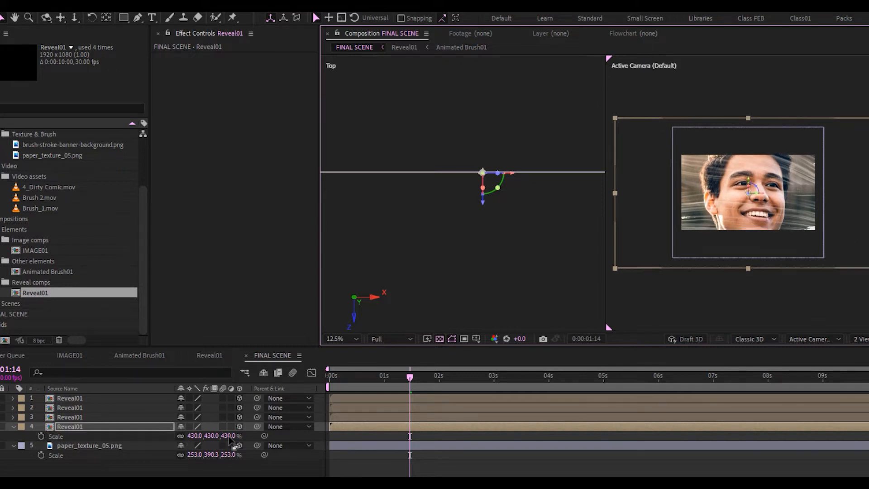
{"action": "left_click_drag", "start_coordinate": [231, 436], "coordinate": [192, 434]}
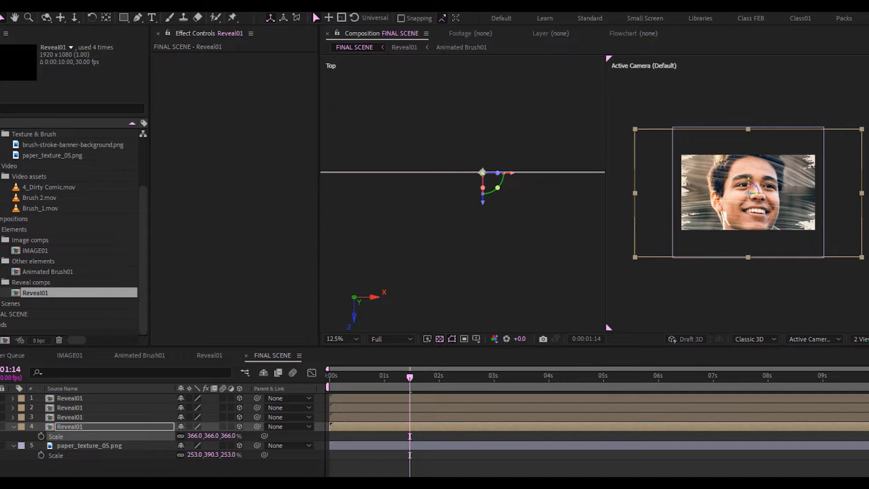
Step: Move the third Reveal01 layer back along Z to just in front of the bottommost Reveal01, keeping it selected
{"action": "left_click", "coordinate": [74, 418]}
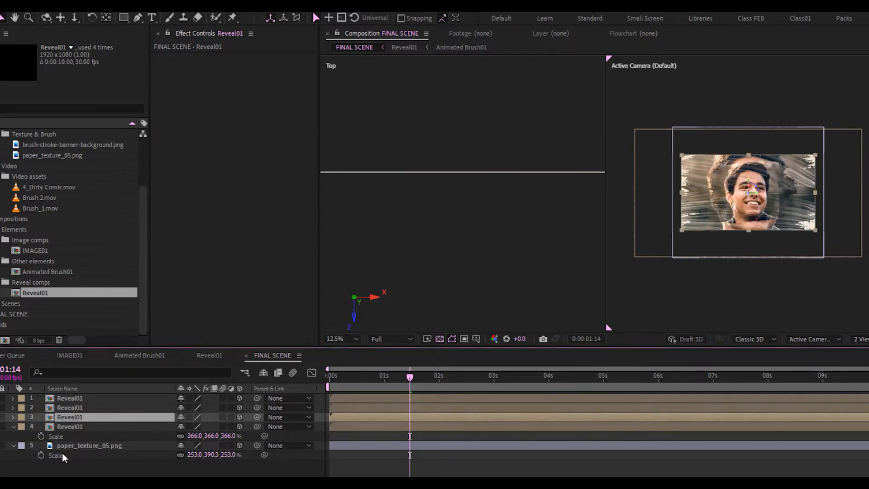
{"action": "scroll", "coordinate": [398, 180], "scroll_direction": "down", "scroll_amount": 2}
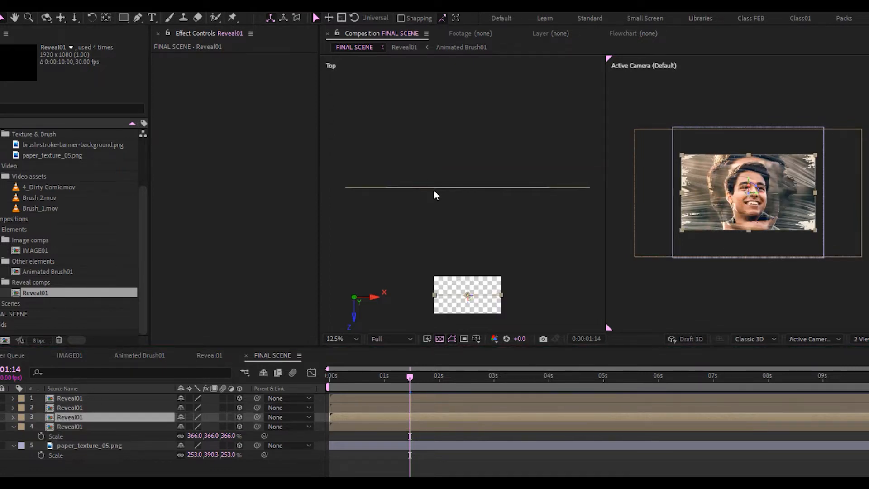
{"action": "left_click", "coordinate": [504, 246]}
{"action": "left_click", "coordinate": [158, 417]}
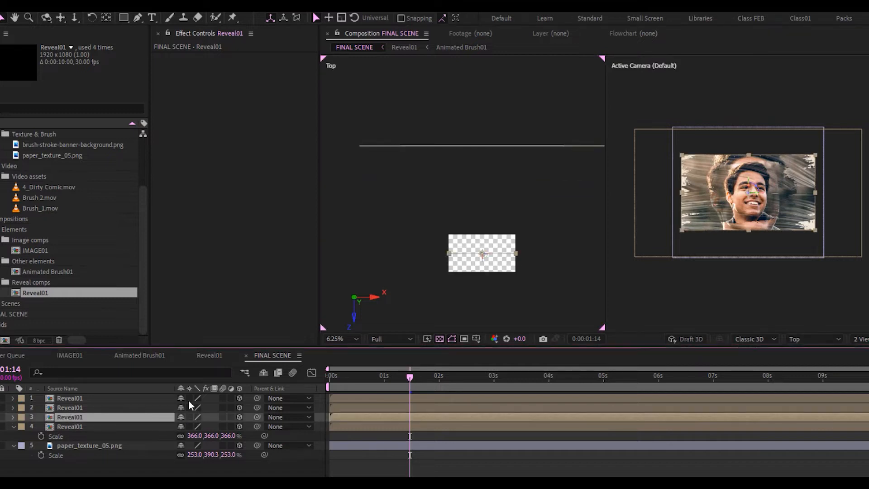
{"action": "left_click_drag", "start_coordinate": [485, 251], "coordinate": [493, 171]}
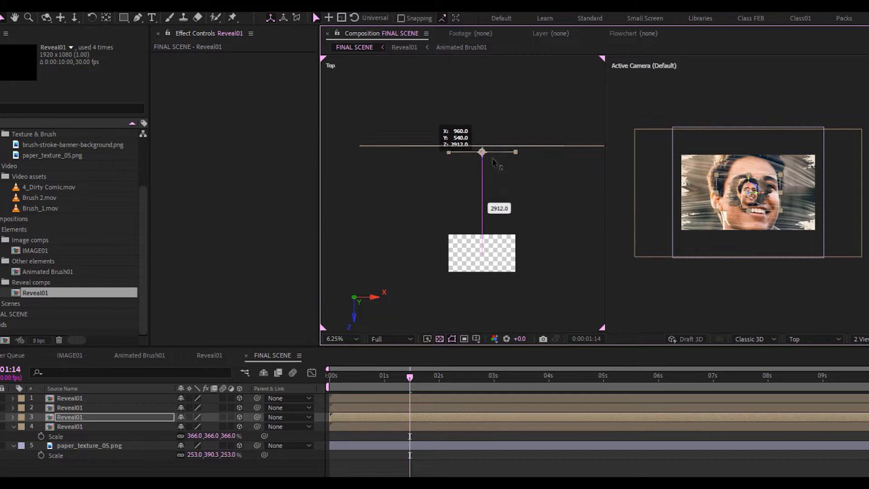
{"action": "scroll", "coordinate": [492, 157], "scroll_direction": "up", "scroll_amount": 4}
{"action": "left_click_drag", "start_coordinate": [509, 134], "coordinate": [462, 299]}
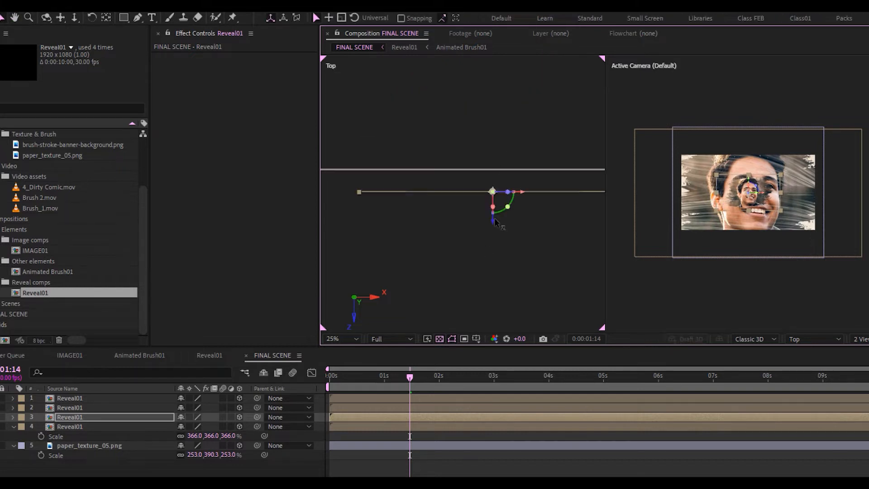
{"action": "left_click_drag", "start_coordinate": [495, 220], "coordinate": [496, 206]}
{"action": "scroll", "coordinate": [511, 220], "scroll_direction": "down", "scroll_amount": 4}
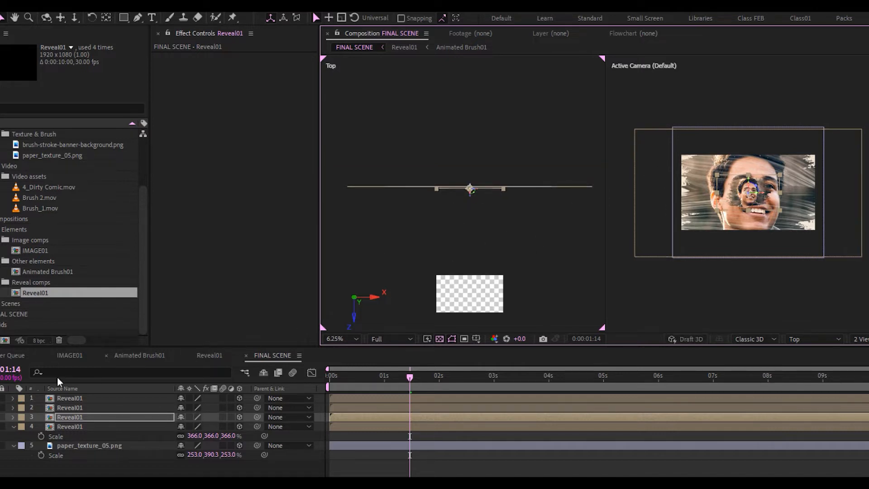
{"action": "left_click", "coordinate": [74, 410]}
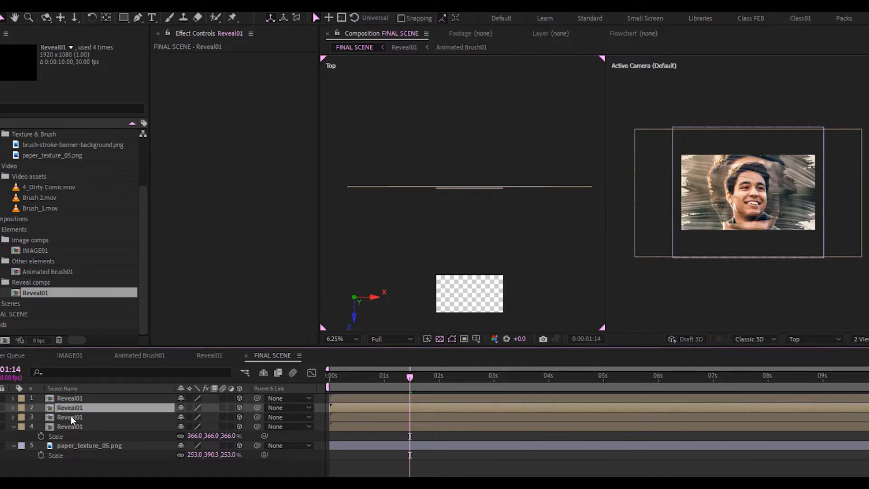
{"action": "left_click", "coordinate": [126, 419]}
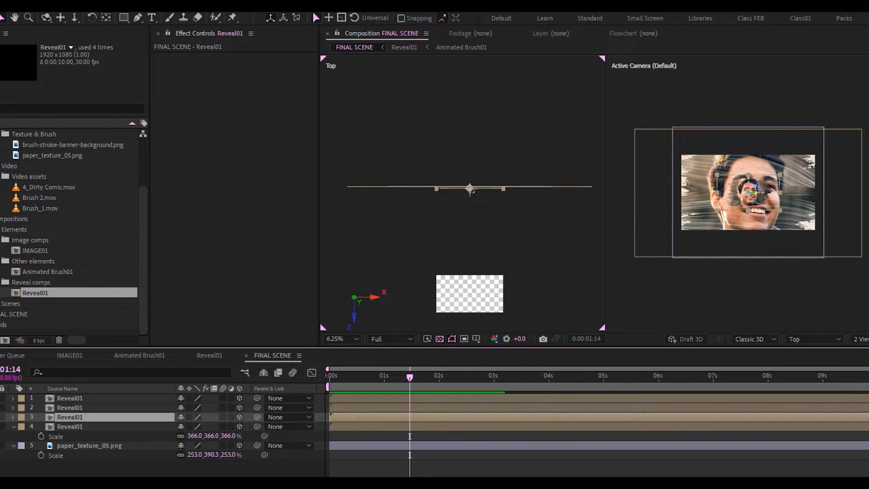
Step: Scale the third Reveal01 layer to 160%, keeping its proportions linked
{"action": "scroll", "coordinate": [759, 203], "scroll_direction": "up", "scroll_amount": 2}
{"action": "scroll", "coordinate": [759, 203], "scroll_direction": "down", "scroll_amount": 1}
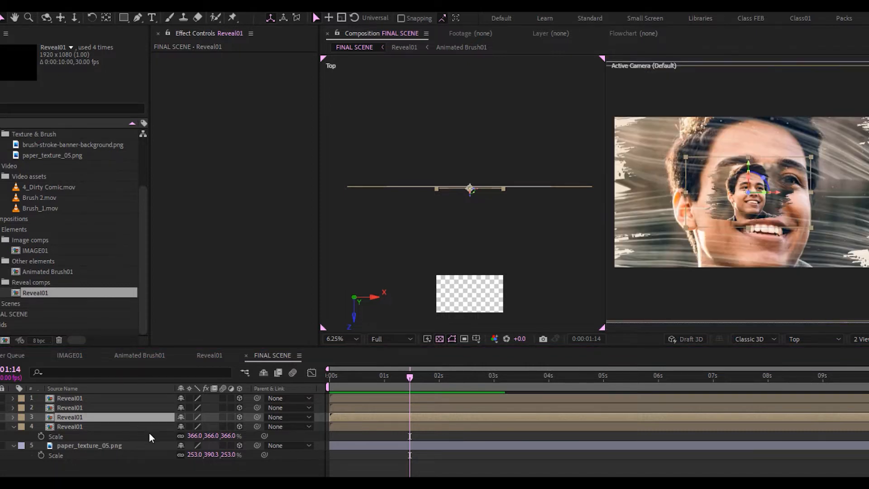
{"action": "key", "text": "s"}
{"action": "left_click_drag", "start_coordinate": [228, 426], "coordinate": [264, 426]}
{"action": "key", "text": "Return"}
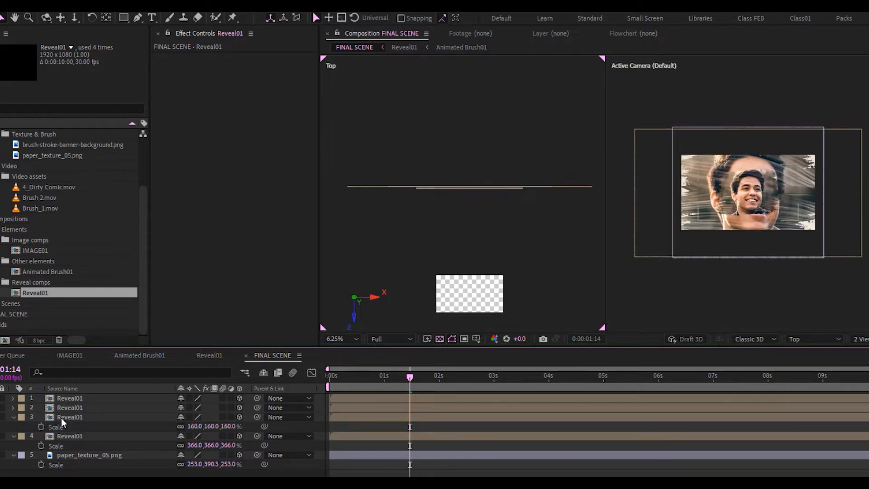
{"action": "left_click", "coordinate": [61, 419]}
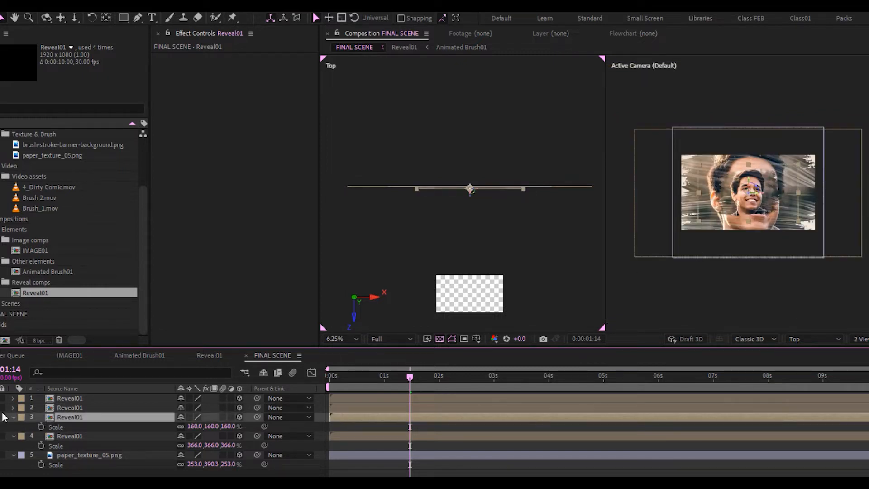
Step: Move the second Reveal01 layer back in depth by setting its Z position to 2055
{"action": "left_click", "coordinate": [75, 408]}
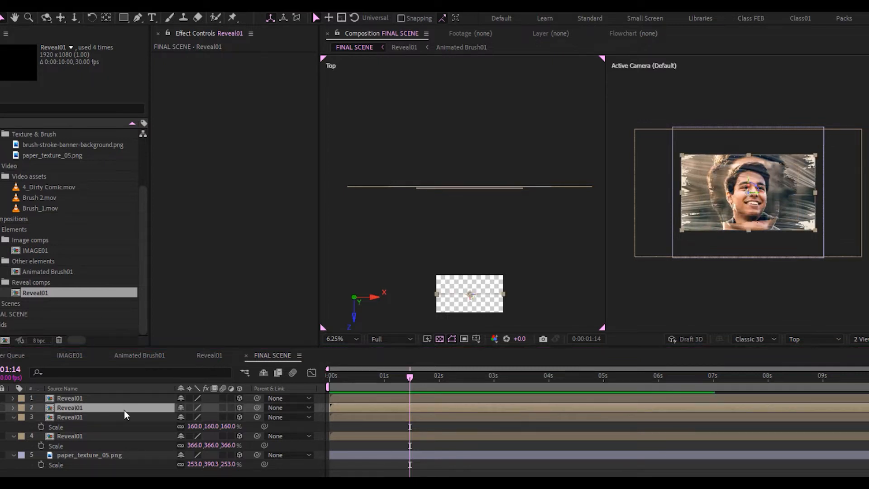
{"action": "key", "text": "p"}
{"action": "left_click_drag", "start_coordinate": [217, 422], "coordinate": [577, 418]}
{"action": "left_click", "coordinate": [222, 415]}
{"action": "type", "text": "2055"}
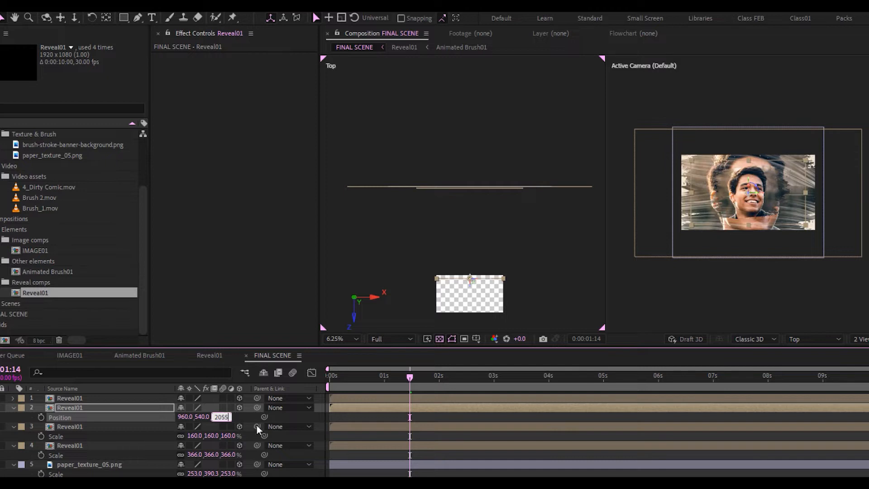
{"action": "left_click", "coordinate": [488, 204]}
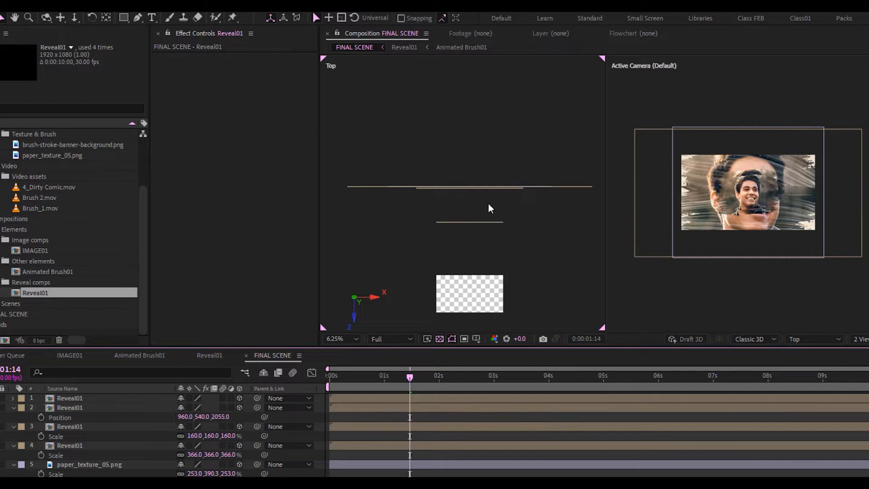
Step: Isolate the second Reveal01 layer over the paper texture and scale it to 129%
{"action": "left_click", "coordinate": [457, 222]}
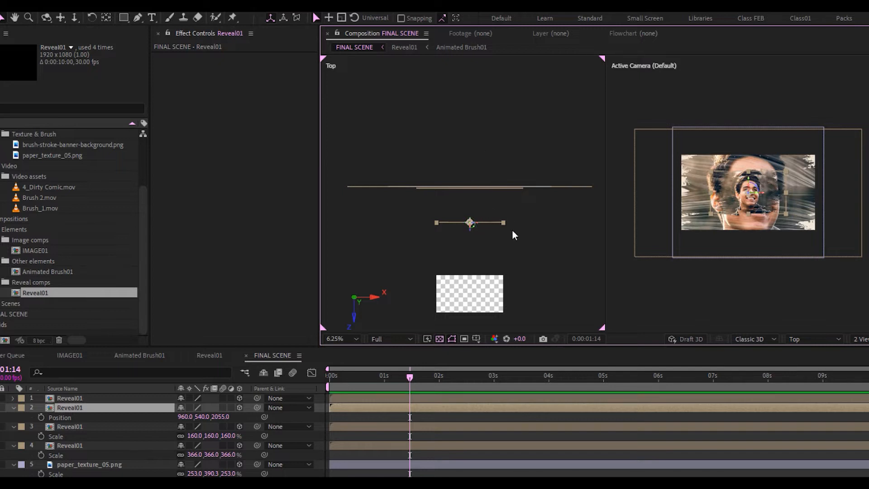
{"action": "scroll", "coordinate": [755, 198], "scroll_direction": "up", "scroll_amount": 1}
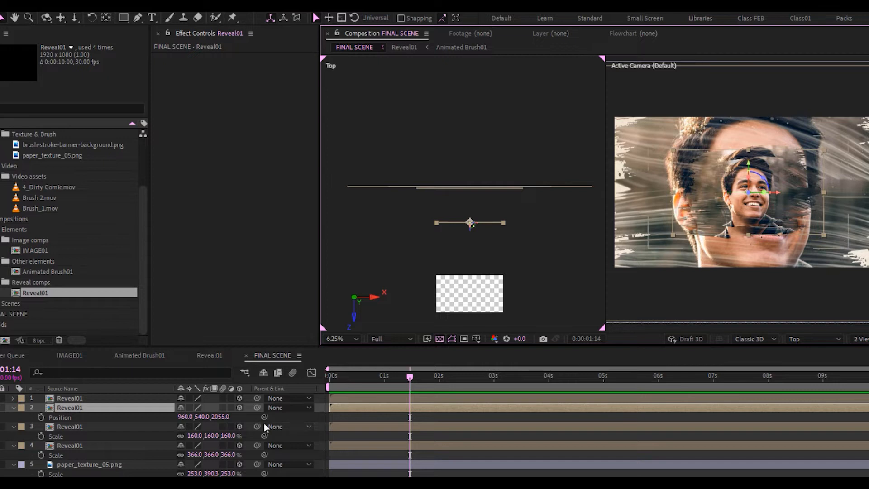
{"action": "key", "text": "s"}
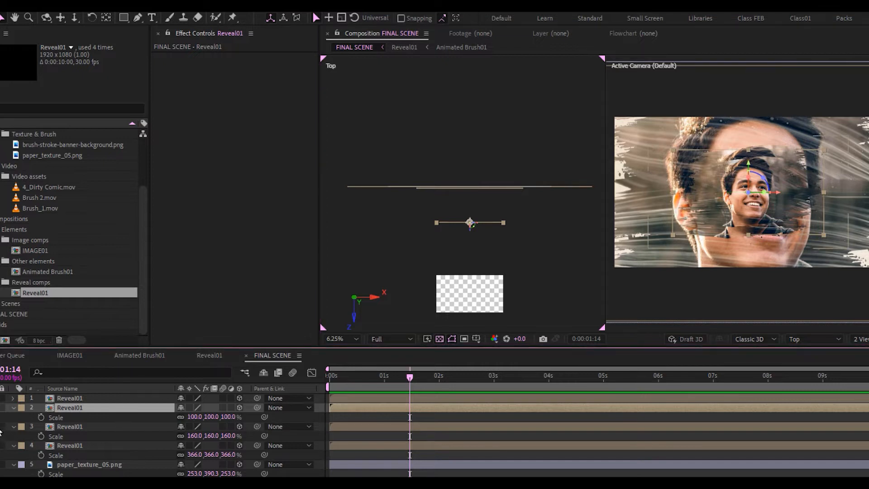
{"action": "left_click_drag", "start_coordinate": [0, 427], "coordinate": [0, 447]}
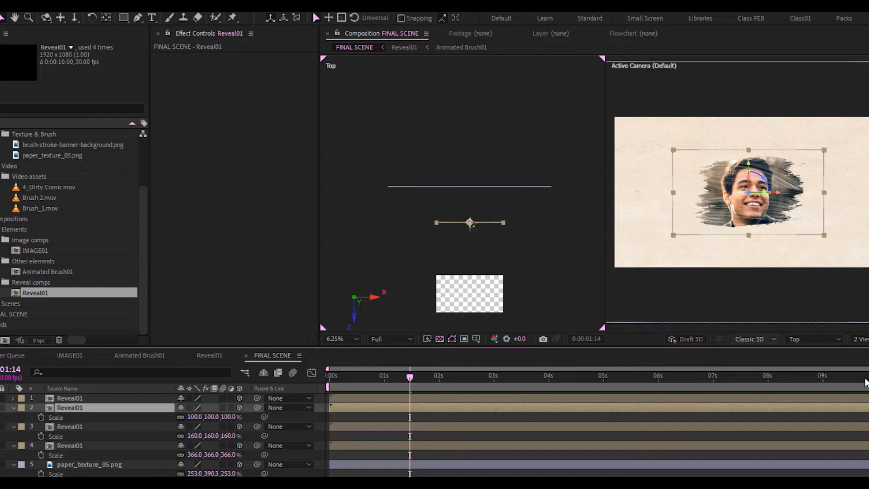
{"action": "left_click_drag", "start_coordinate": [194, 416], "coordinate": [245, 417]}
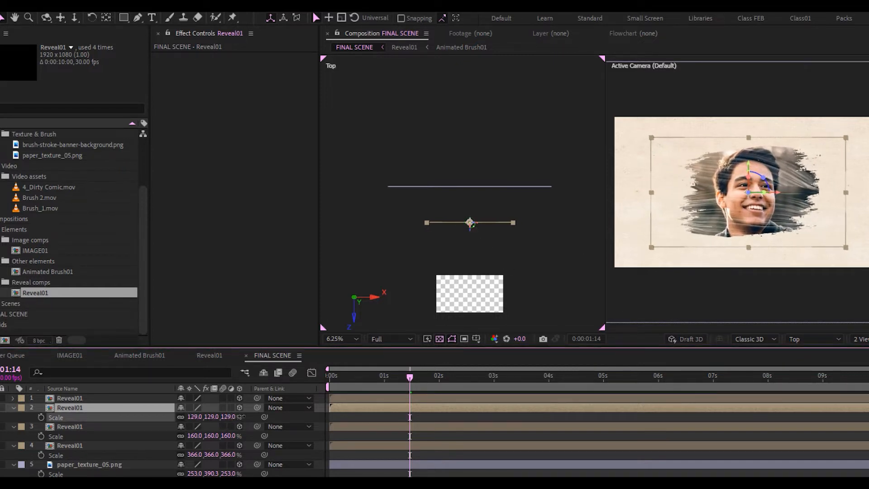
{"action": "left_click", "coordinate": [213, 475]}
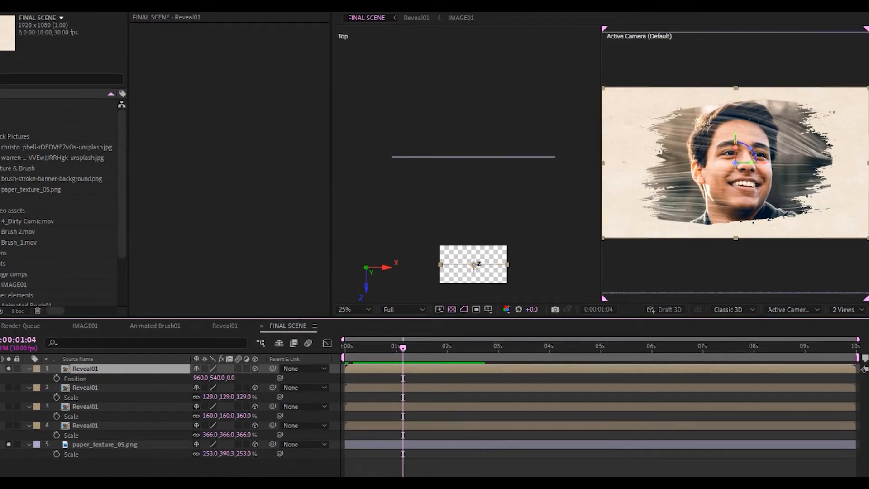
Step: Move the topmost Reveal01 layer back in depth by setting its Z position to 1000
{"action": "left_click_drag", "start_coordinate": [473, 267], "coordinate": [473, 195]}
{"action": "left_click", "coordinate": [232, 378]}
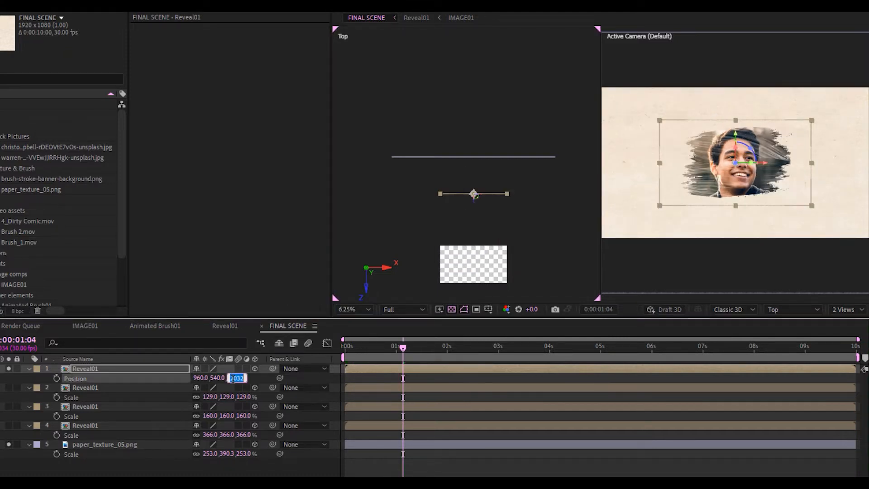
{"action": "type", "text": "1000"}
{"action": "left_click", "coordinate": [253, 379]}
{"action": "scroll", "coordinate": [485, 232], "scroll_direction": "down", "scroll_amount": 2}
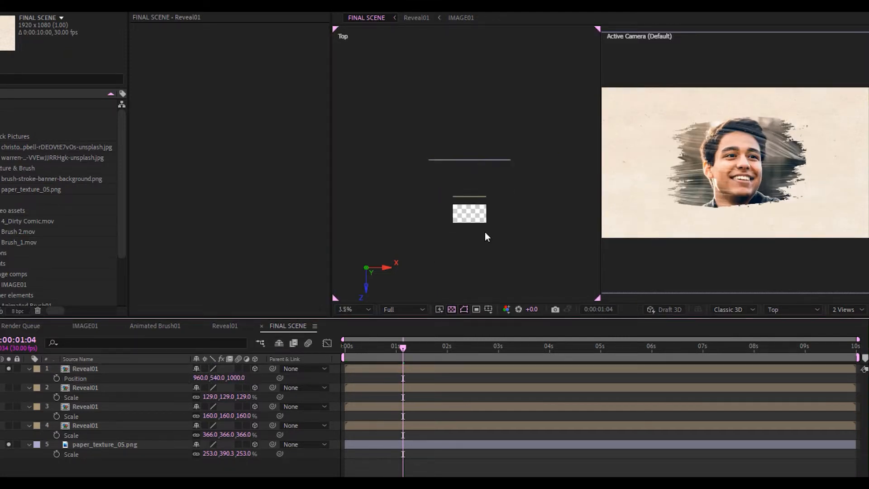
{"action": "scroll", "coordinate": [484, 232], "scroll_direction": "up", "scroll_amount": 1}
{"action": "left_click", "coordinate": [106, 370]}
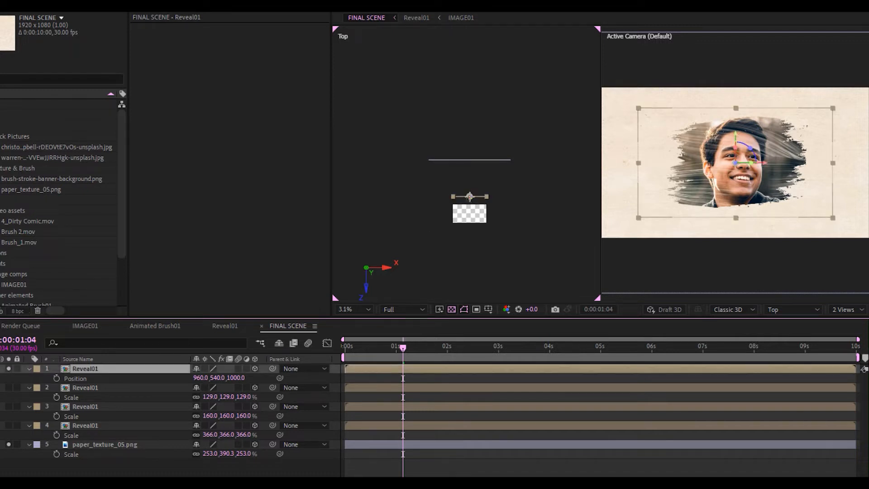
Step: Scale the topmost Reveal01 layer up to 126%
{"action": "scroll", "coordinate": [466, 206], "scroll_direction": "up", "scroll_amount": 3}
{"action": "scroll", "coordinate": [468, 213], "scroll_direction": "down", "scroll_amount": 3}
{"action": "scroll", "coordinate": [468, 213], "scroll_direction": "up", "scroll_amount": 1}
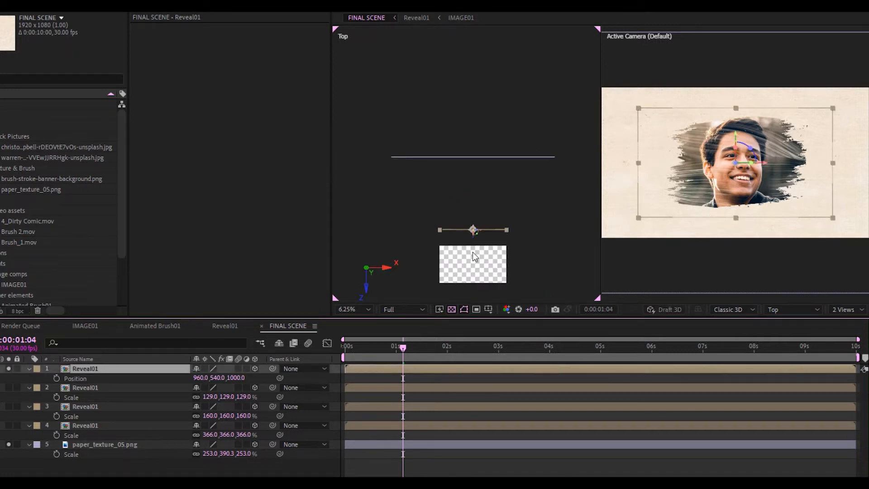
{"action": "left_click", "coordinate": [161, 368]}
{"action": "key", "text": "s"}
{"action": "left_click_drag", "start_coordinate": [244, 382], "coordinate": [256, 377]}
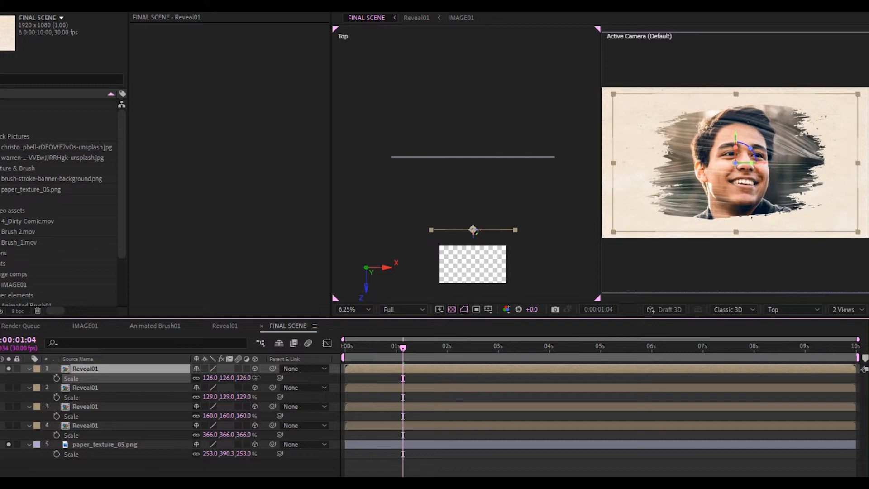
Step: Duplicate the topmost Reveal01 layer and set the copy's Z position to 160
{"action": "left_click", "coordinate": [101, 367]}
{"action": "key", "text": "ctrl+d"}
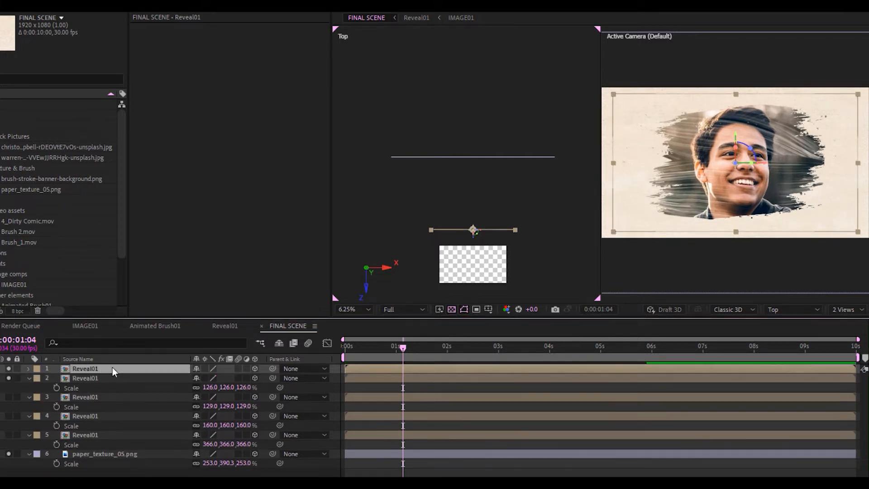
{"action": "key", "text": "p"}
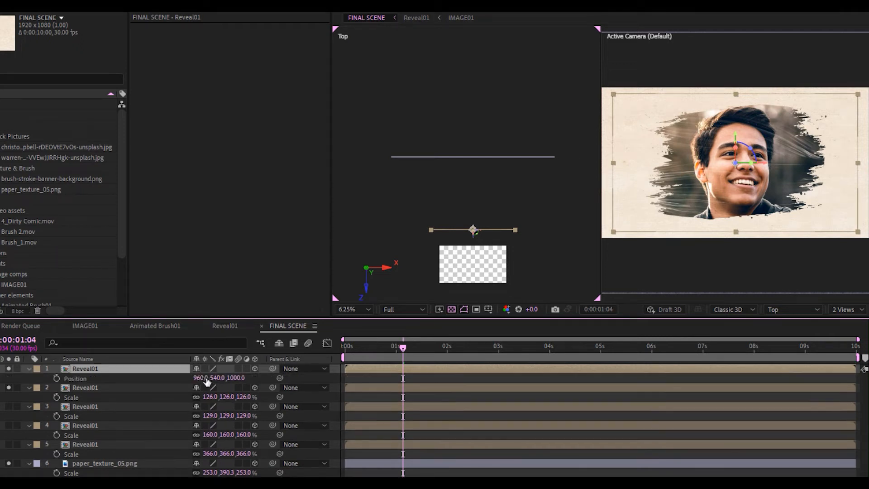
{"action": "left_click", "coordinate": [235, 378]}
{"action": "type", "text": "16"}
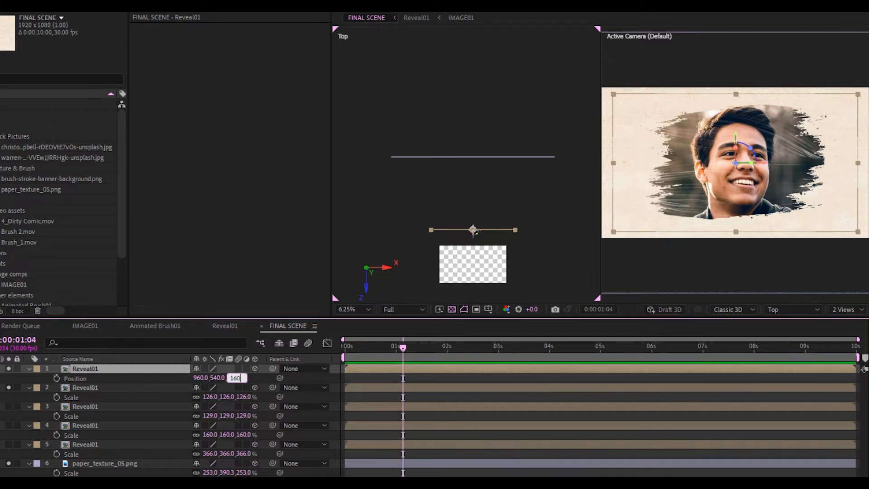
{"action": "type", "text": "0"}
{"action": "key", "text": "Return"}
Step: Scale the new topmost Reveal01 copy up to 164%
{"action": "left_click", "coordinate": [142, 367]}
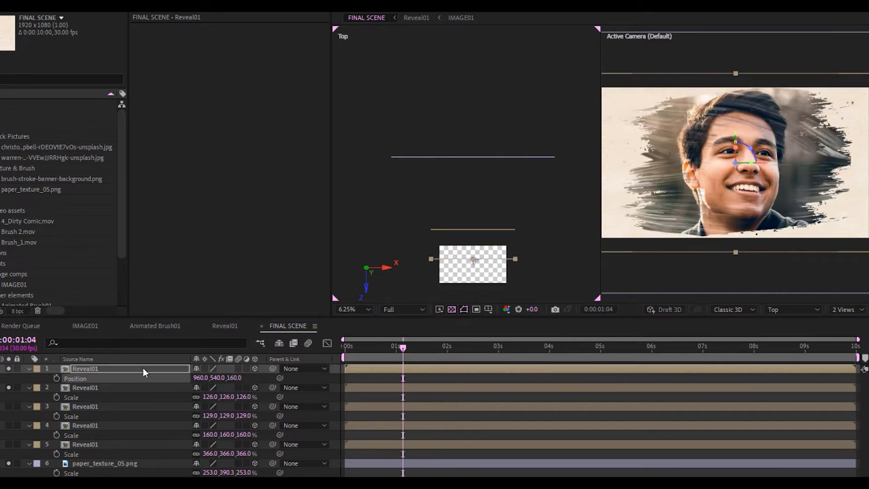
{"action": "key", "text": "s"}
{"action": "left_click_drag", "start_coordinate": [241, 378], "coordinate": [275, 376]}
{"action": "left_click", "coordinate": [267, 377]}
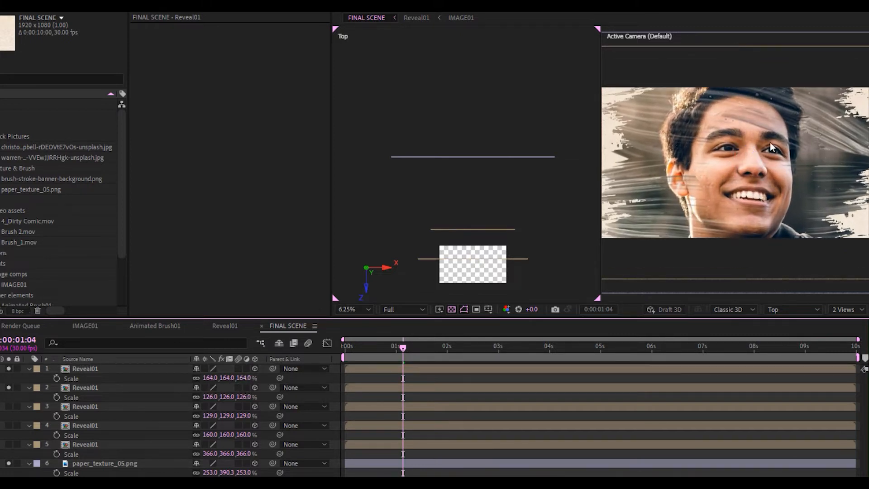
Step: Solo the bottommost Reveal01 layer with the paper texture instead of the top two copies, and switch the composition to 1 View
{"action": "left_click_drag", "start_coordinate": [9, 368], "coordinate": [9, 388]}
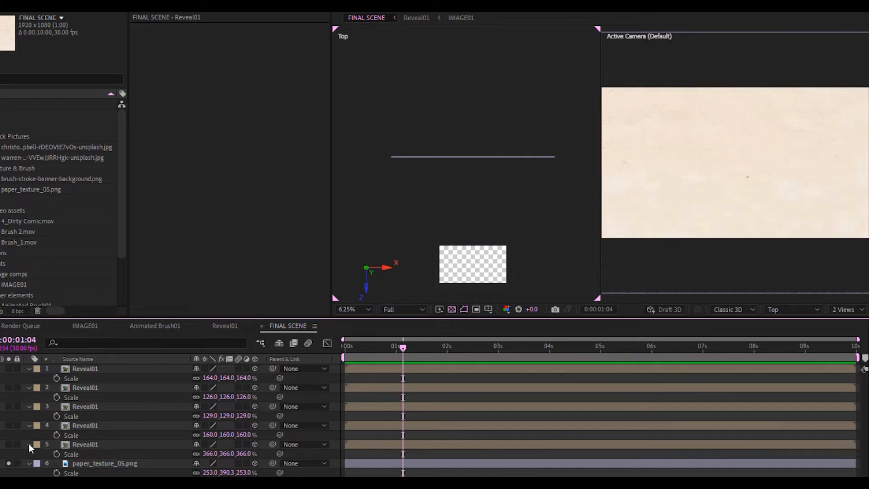
{"action": "left_click", "coordinate": [87, 445]}
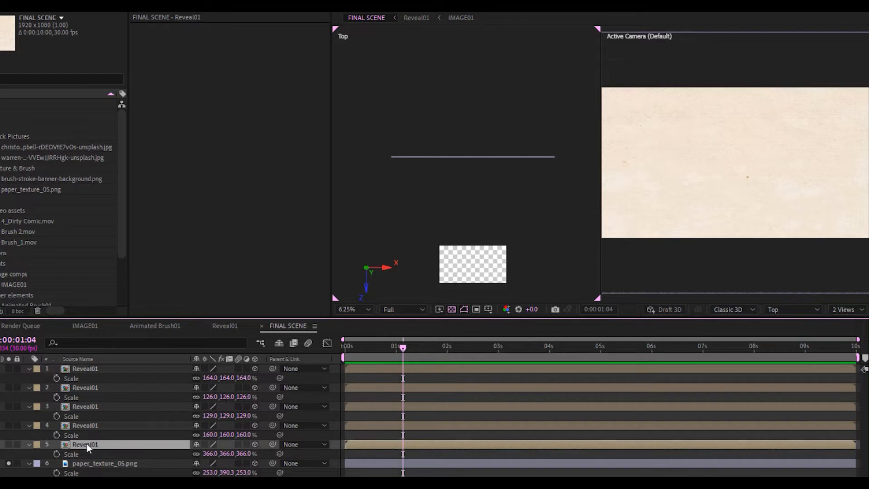
{"action": "left_click", "coordinate": [9, 444]}
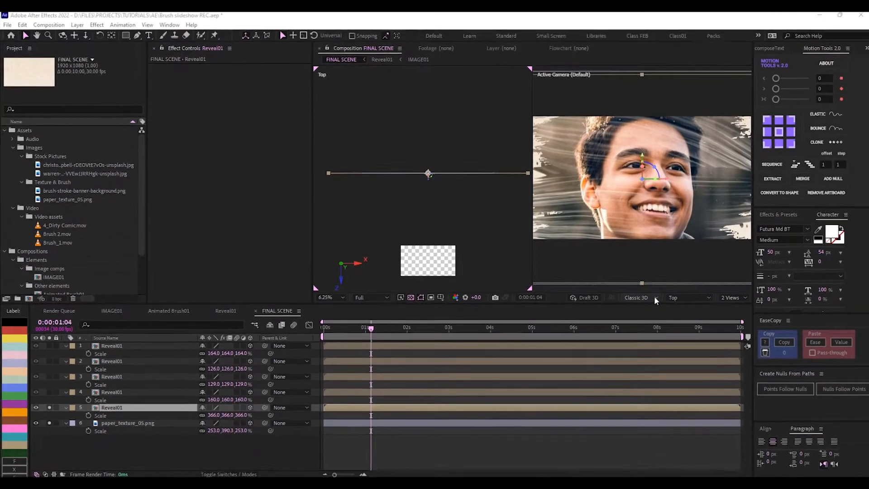
{"action": "left_click", "coordinate": [731, 298]}
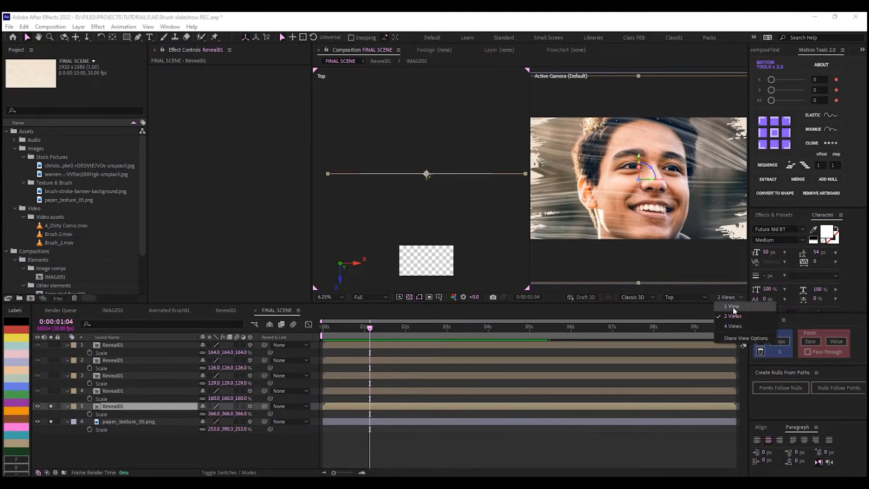
{"action": "left_click", "coordinate": [734, 308]}
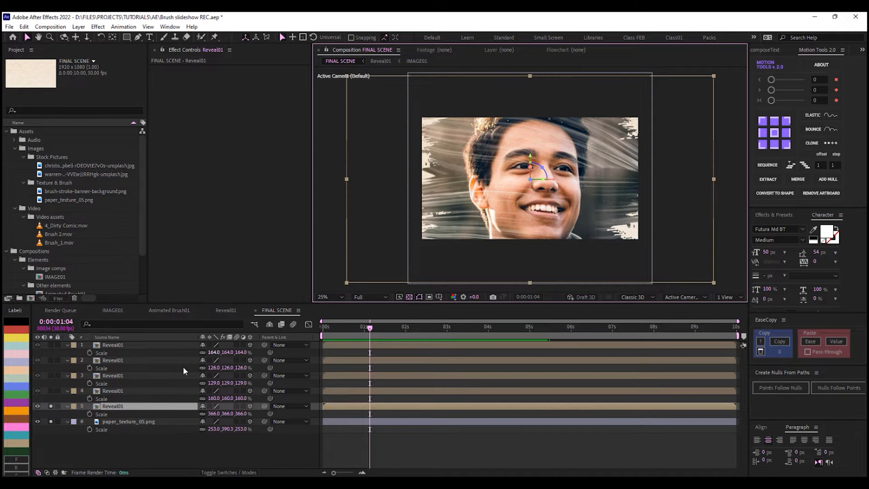
Step: Find the Tint effect in FX Console and apply it to the bottommost Reveal01 layer
{"action": "left_click", "coordinate": [145, 405]}
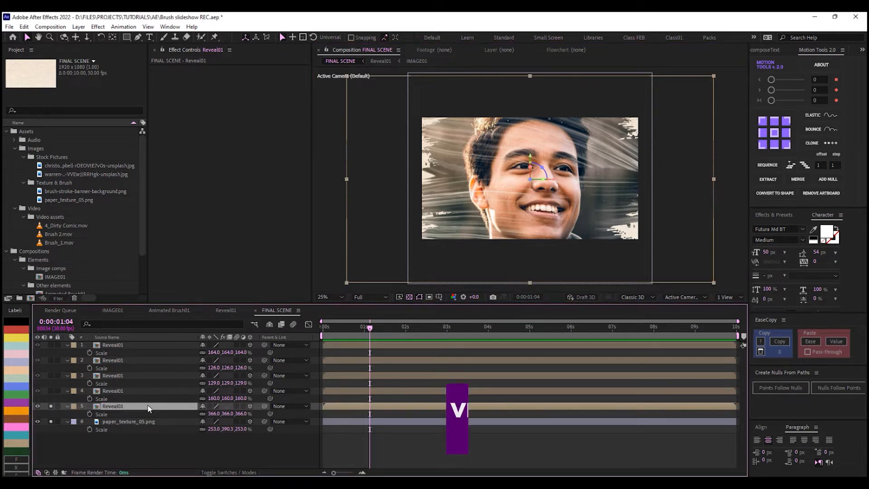
{"action": "key", "text": "ctrl+space"}
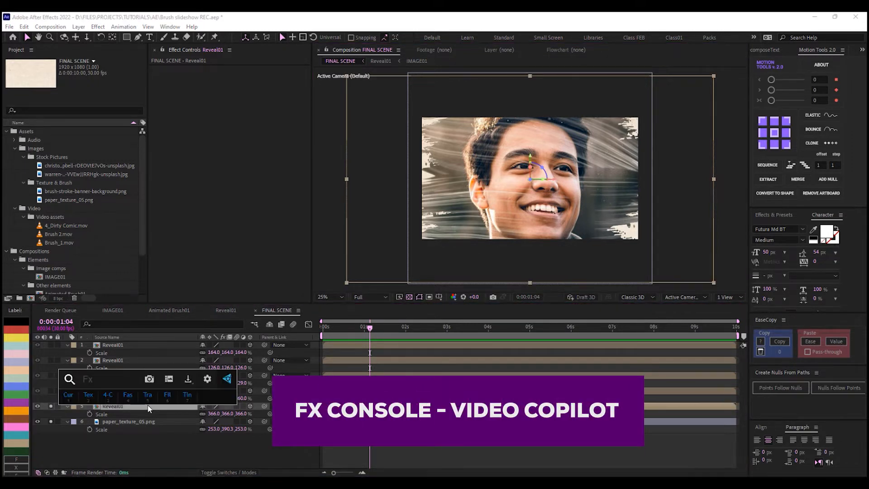
{"action": "type", "text": "tint"}
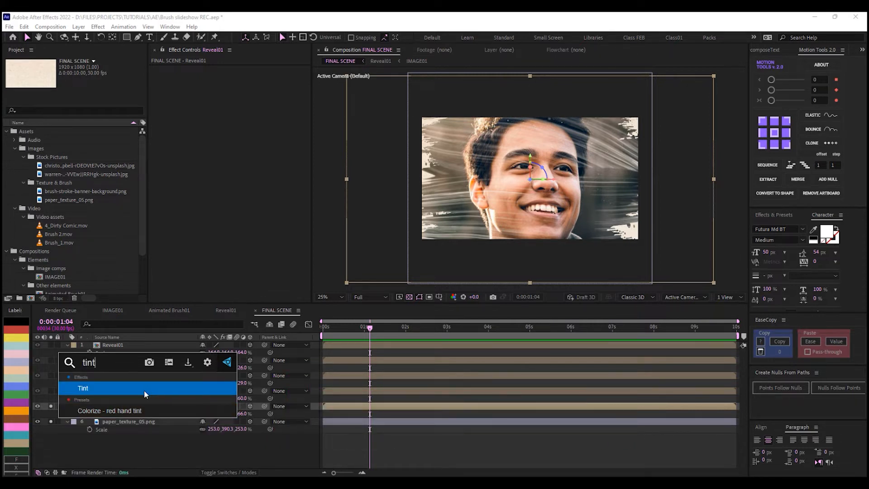
{"action": "left_click", "coordinate": [145, 390]}
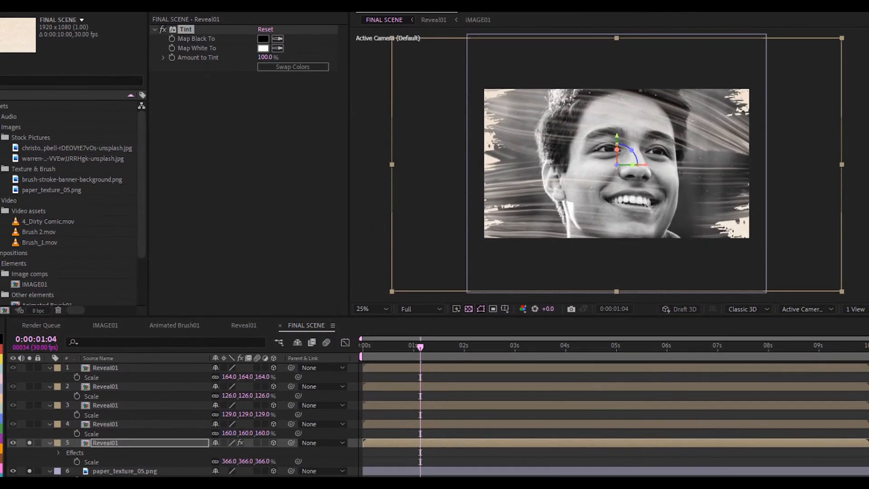
Step: Set the Tint effect's Map Black To colour to dark brown 36322A
{"action": "left_click", "coordinate": [262, 40]}
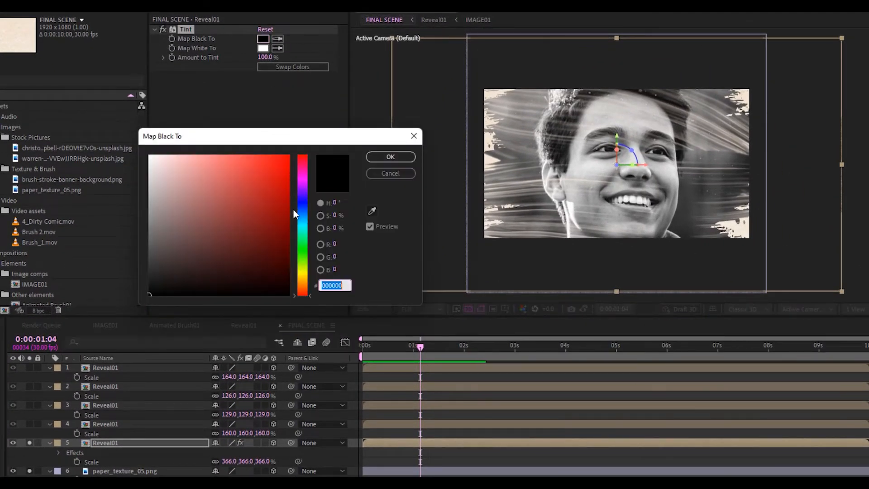
{"action": "type", "text": "36322A"}
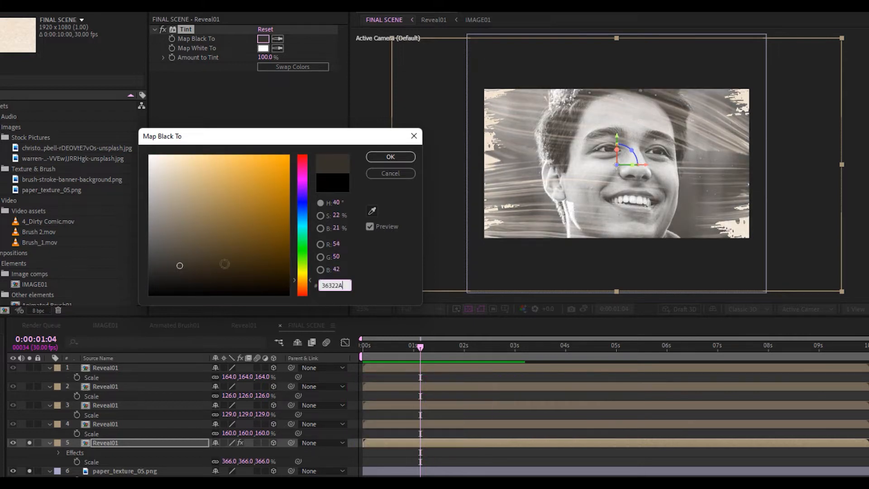
{"action": "left_click", "coordinate": [389, 157]}
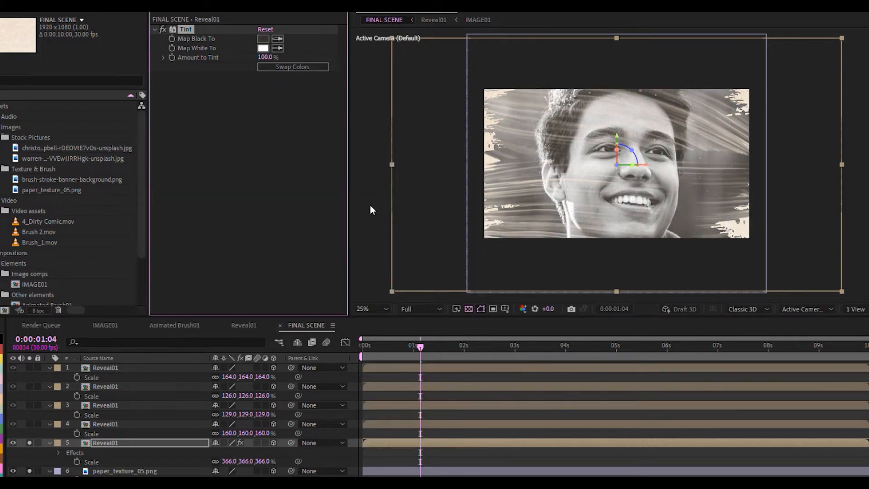
Step: Set the Tint effect's Map White To colour to light blue B7BFFF on the bottommost Reveal01 layer
{"action": "left_click", "coordinate": [263, 48]}
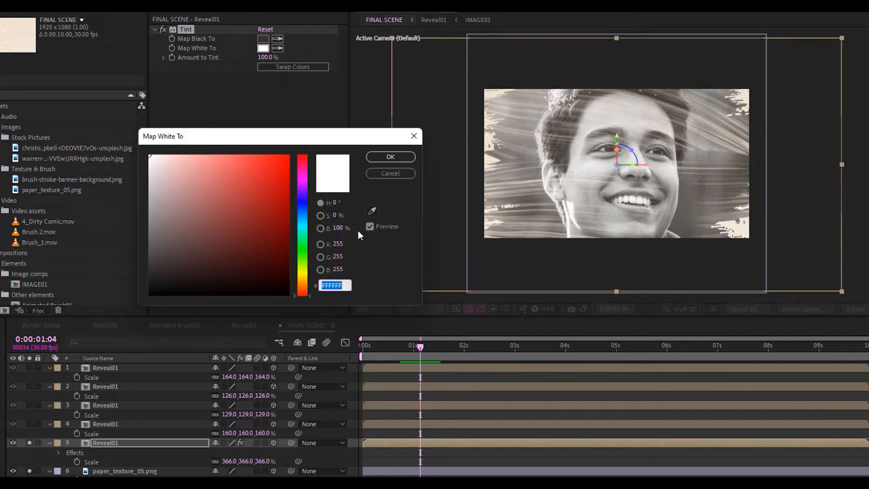
{"action": "type", "text": "B7BFFF"}
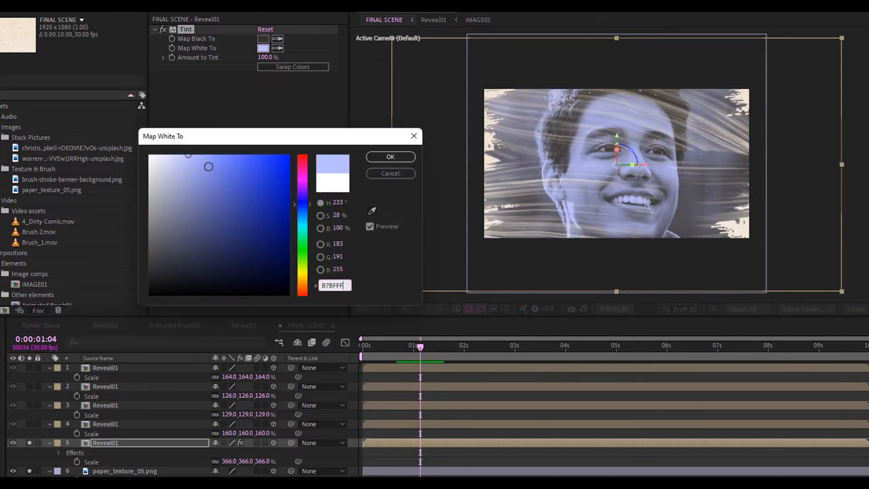
{"action": "left_click", "coordinate": [390, 158]}
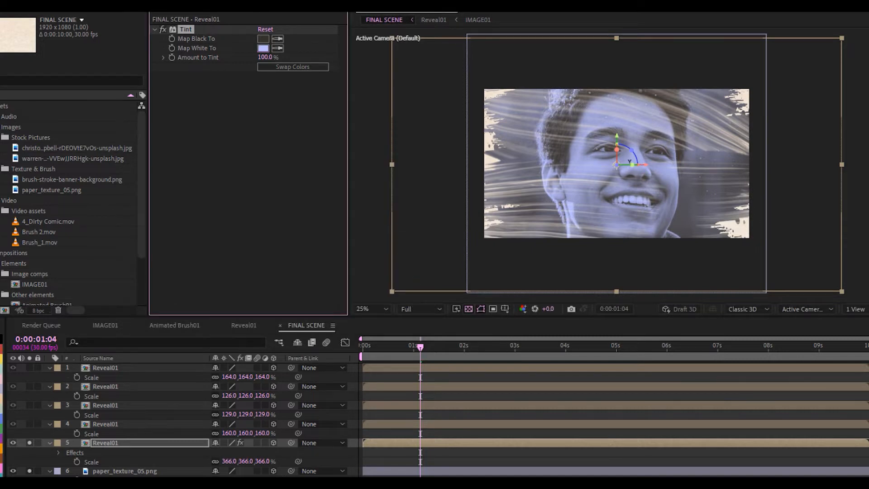
Step: Set the bottommost Reveal01 layer's blending mode to Overlay and fit the composition to the viewer
{"action": "left_click", "coordinate": [199, 443]}
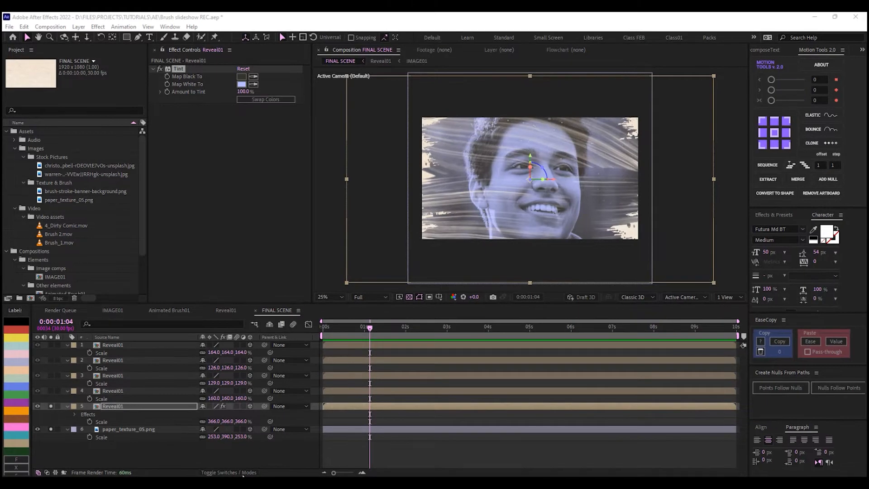
{"action": "left_click", "coordinate": [224, 472]}
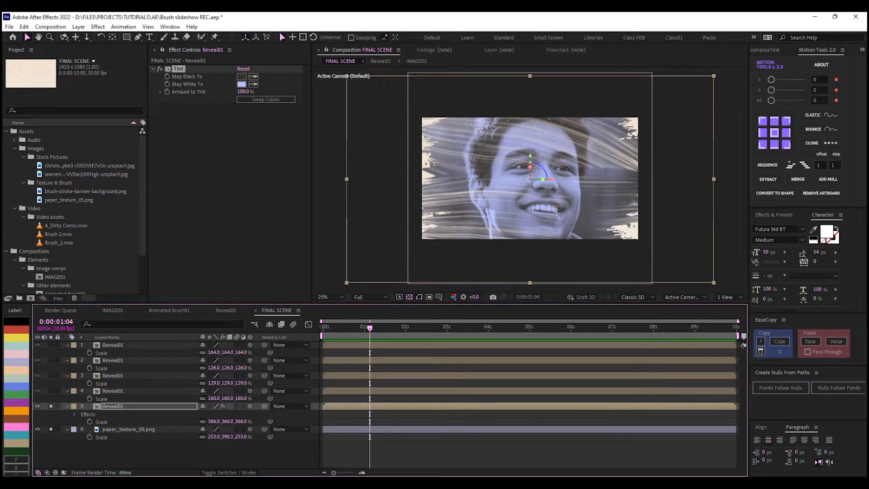
{"action": "left_click", "coordinate": [219, 406]}
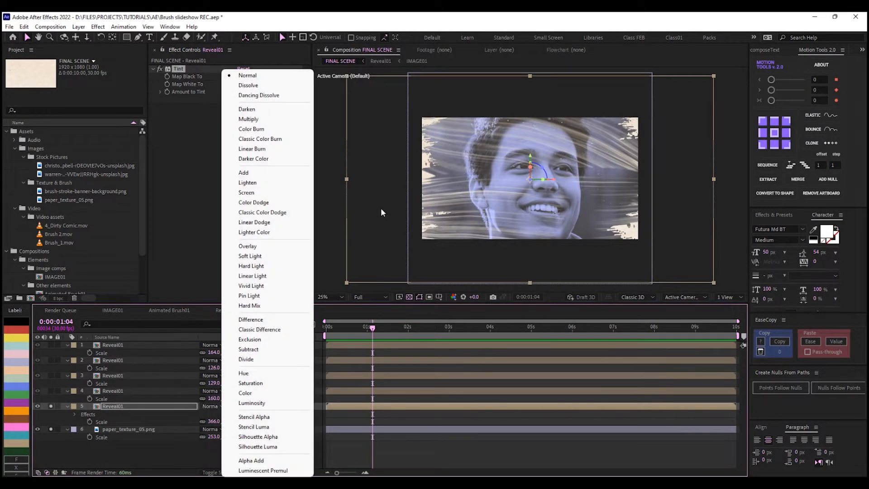
{"action": "left_click", "coordinate": [248, 246]}
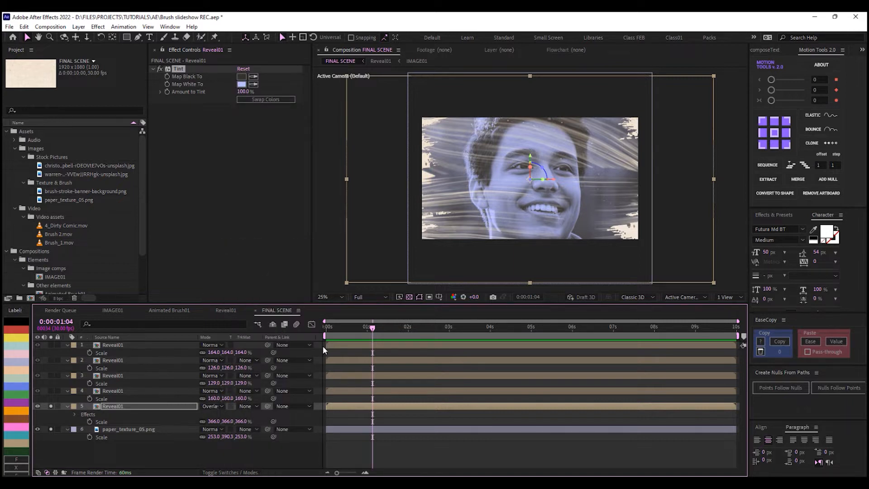
{"action": "left_click", "coordinate": [342, 296]}
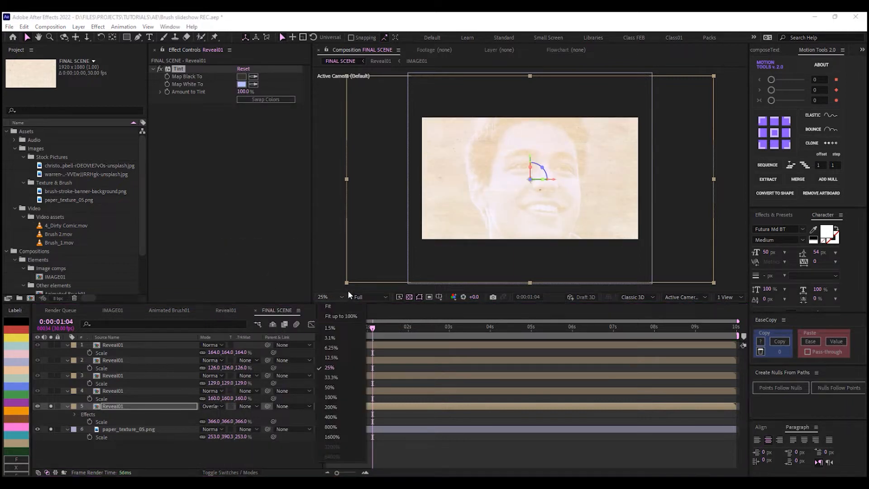
{"action": "left_click", "coordinate": [343, 309]}
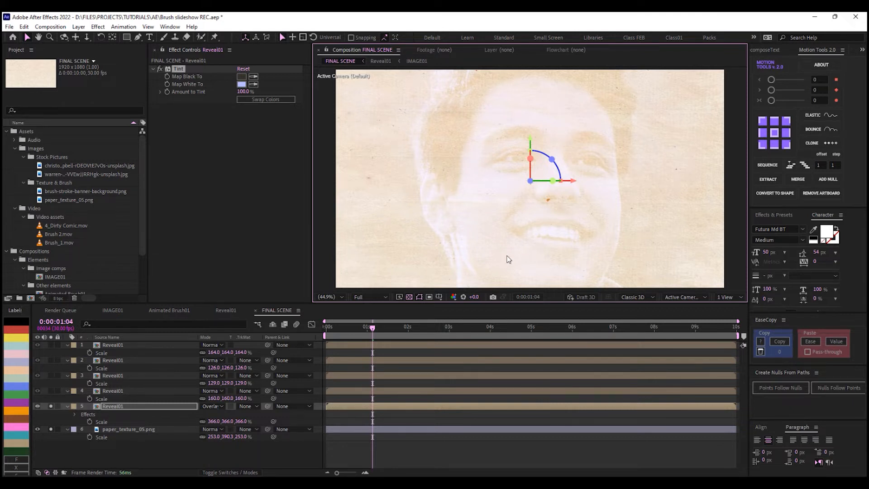
Step: Solo the Reveal01 layer directly above the bottommost copy as well, and apply the Tint effect to it
{"action": "left_click", "coordinate": [119, 392]}
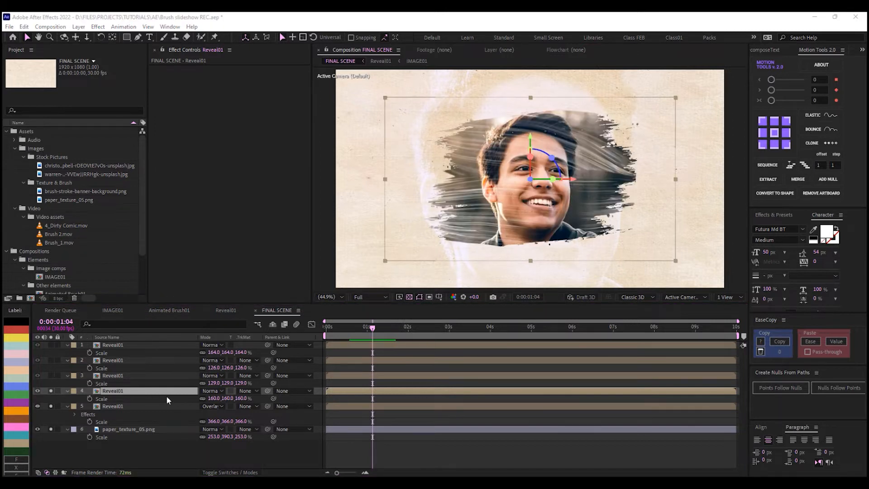
{"action": "key", "text": "ctrl+space"}
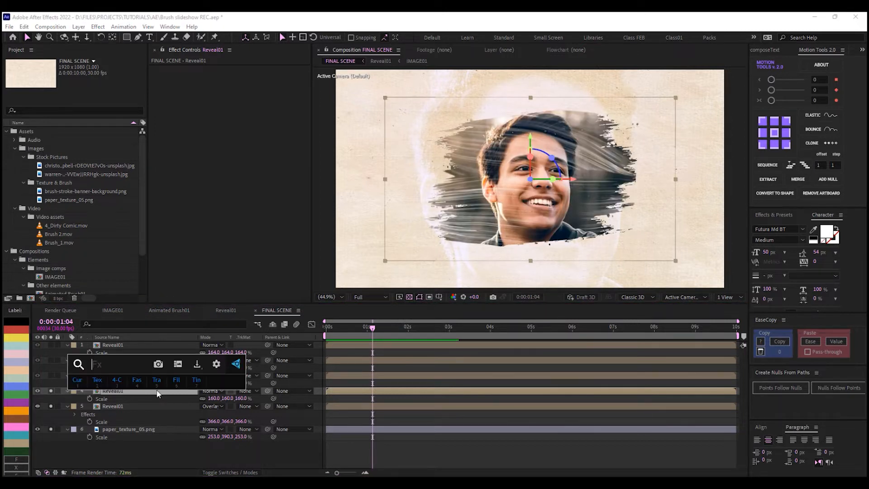
{"action": "type", "text": "tint"}
{"action": "key", "text": "Return"}
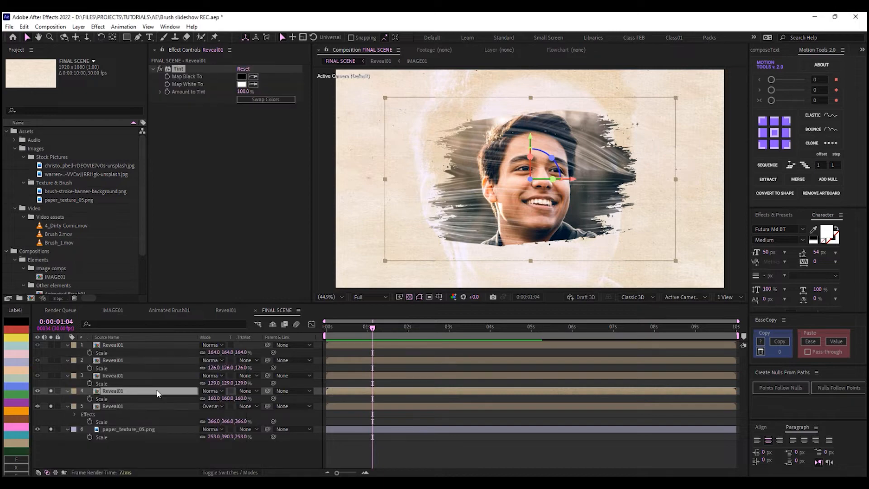
Step: Set the Map Black To colour of the fourth layer's Tint effect to brown 453925
{"action": "left_click", "coordinate": [241, 76]}
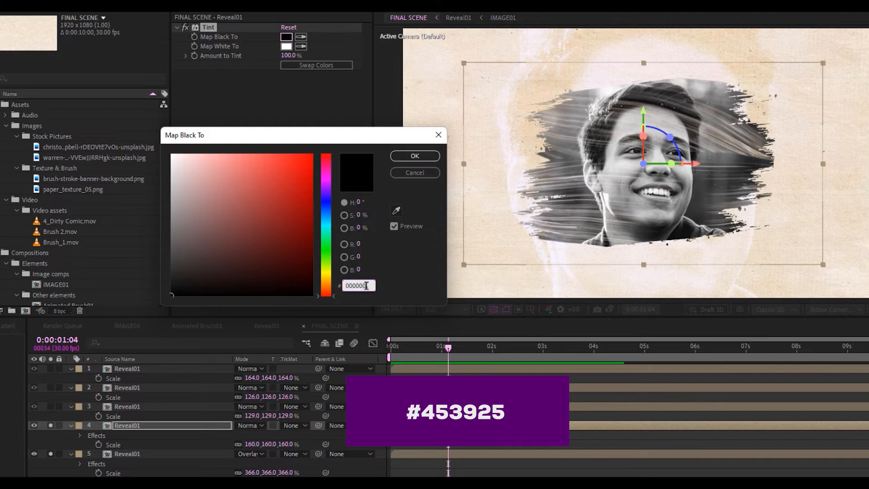
{"action": "type", "text": "453925"}
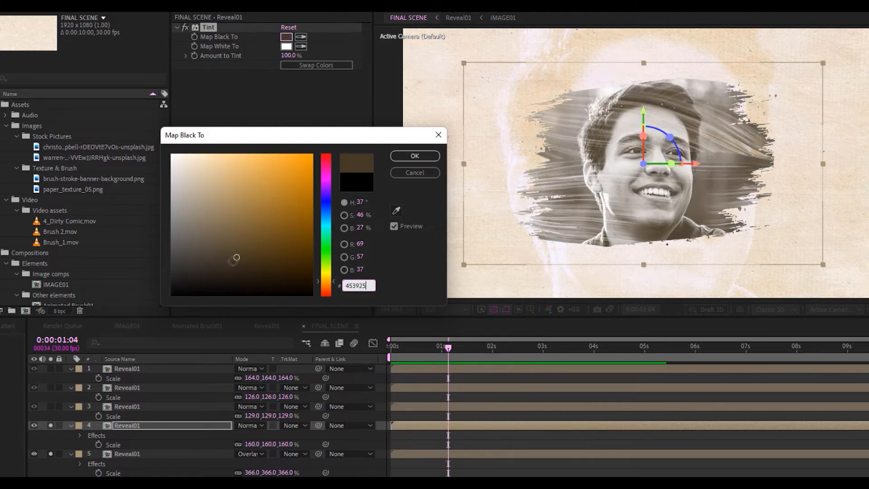
{"action": "left_click", "coordinate": [411, 157]}
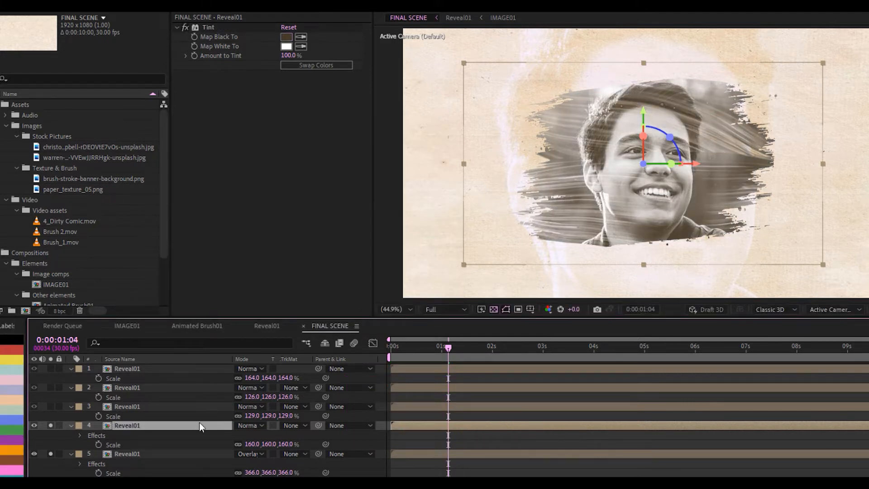
Step: Apply the Cartoon effect to the fourth Reveal01 layer and place it above Tint in the effect order
{"action": "key", "text": "ctrl+space"}
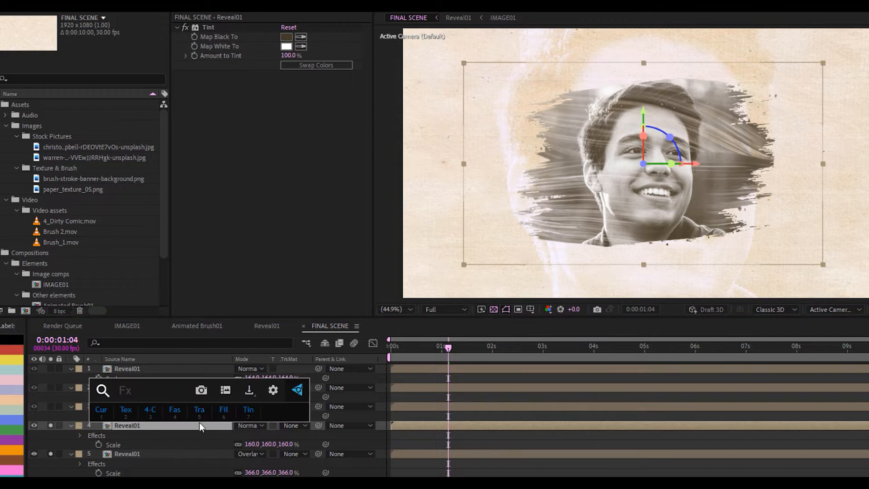
{"action": "type", "text": "carto"}
{"action": "key", "text": "Return"}
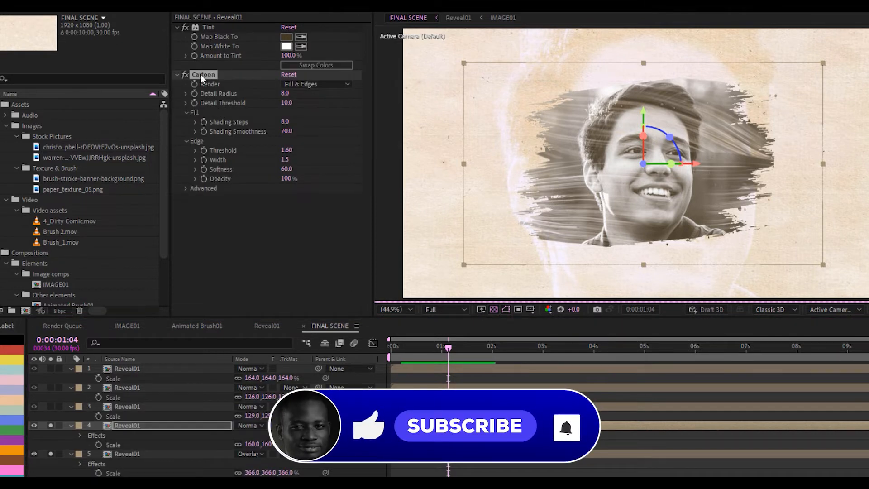
{"action": "left_click_drag", "start_coordinate": [202, 74], "coordinate": [214, 26]}
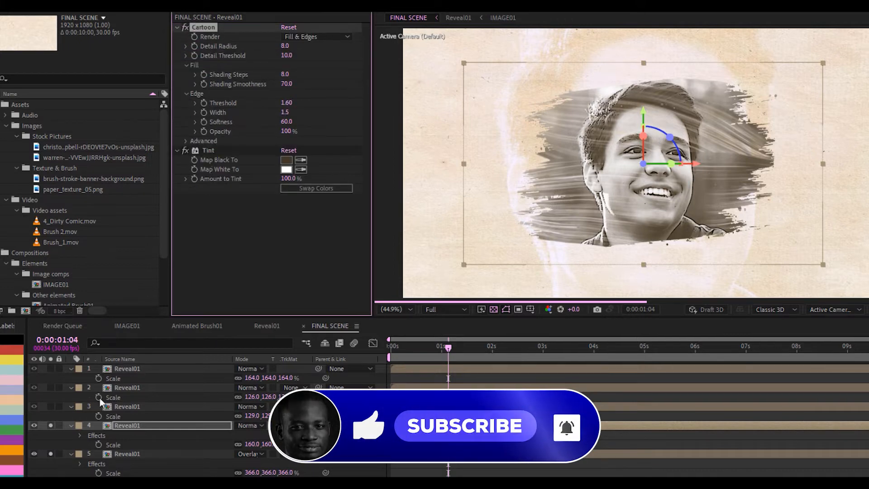
Step: Unsolo the bottommost Reveal01 layer and set the fourth layer's Cartoon effect to render Edges only
{"action": "left_click", "coordinate": [51, 453]}
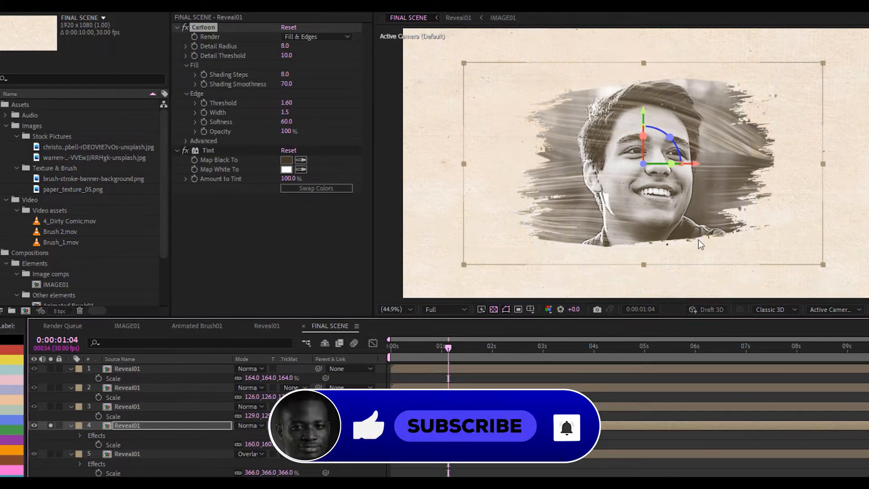
{"action": "scroll", "coordinate": [621, 176], "scroll_direction": "up", "scroll_amount": 1}
{"action": "scroll", "coordinate": [624, 176], "scroll_direction": "up", "scroll_amount": 2}
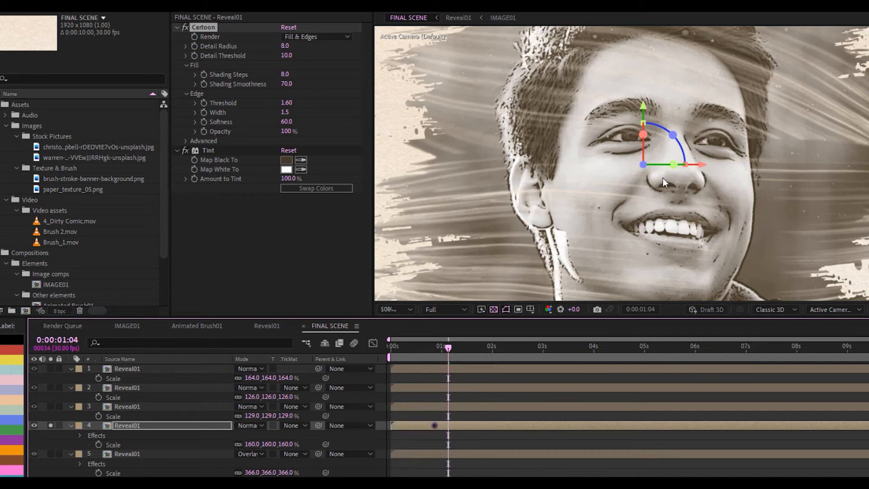
{"action": "scroll", "coordinate": [663, 177], "scroll_direction": "down", "scroll_amount": 2}
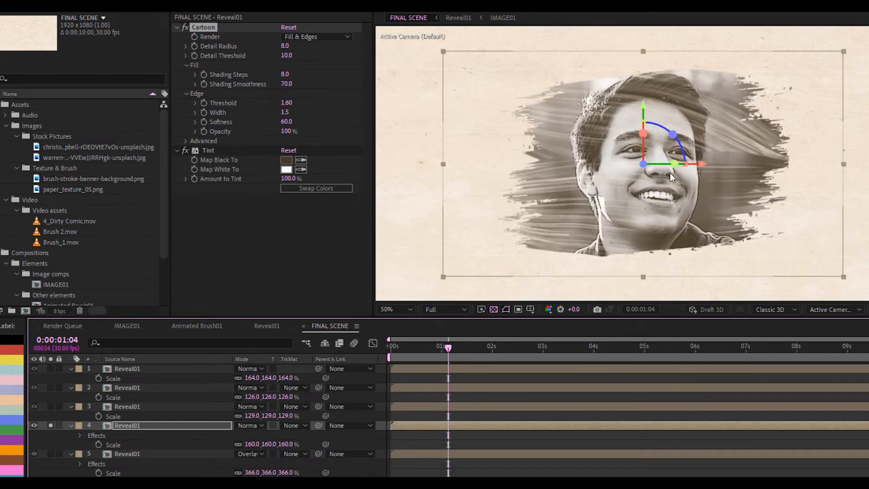
{"action": "left_click", "coordinate": [311, 39]}
{"action": "left_click", "coordinate": [315, 62]}
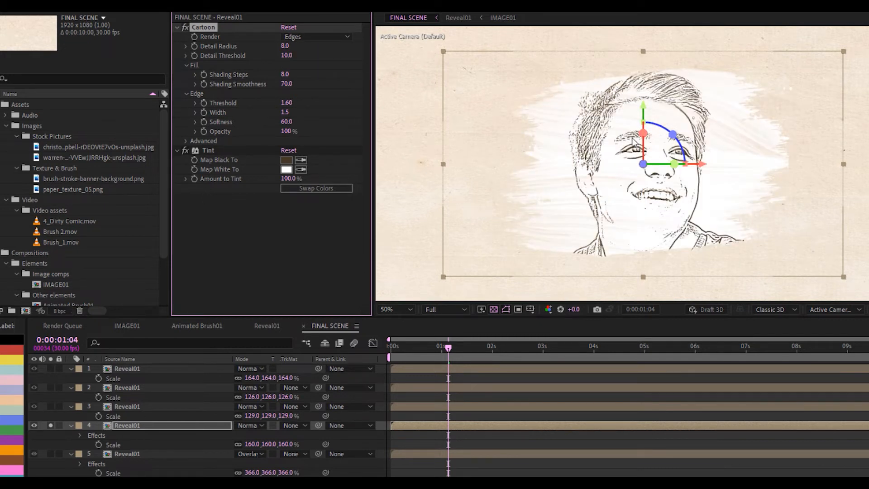
Step: Set the Cartoon effect's Detail Radius to 10 and its edge Softness to 80
{"action": "left_click", "coordinate": [284, 47]}
{"action": "type", "text": "10"}
{"action": "key", "text": "Return"}
{"action": "type", "text": "80"}
{"action": "key", "text": "Return"}
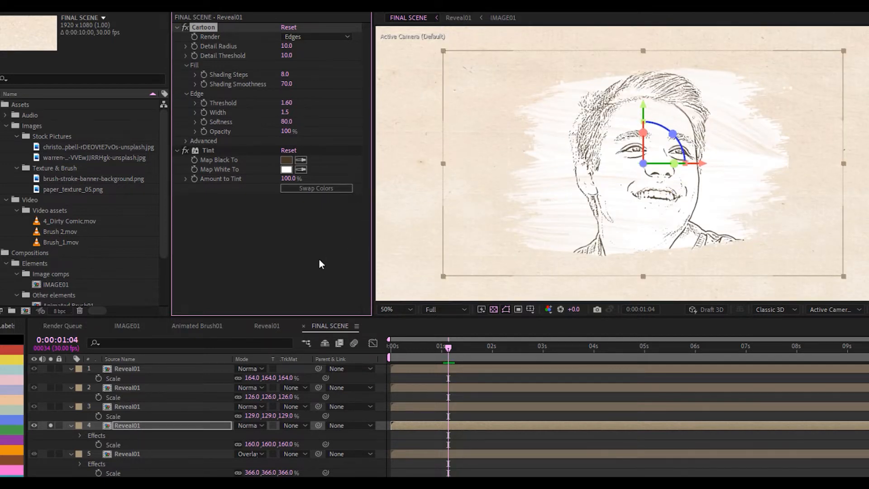
Step: Set the fourth Reveal01 layer's blending mode to Multiply and solo the bottommost Reveal01 layer with it again
{"action": "left_click", "coordinate": [138, 425]}
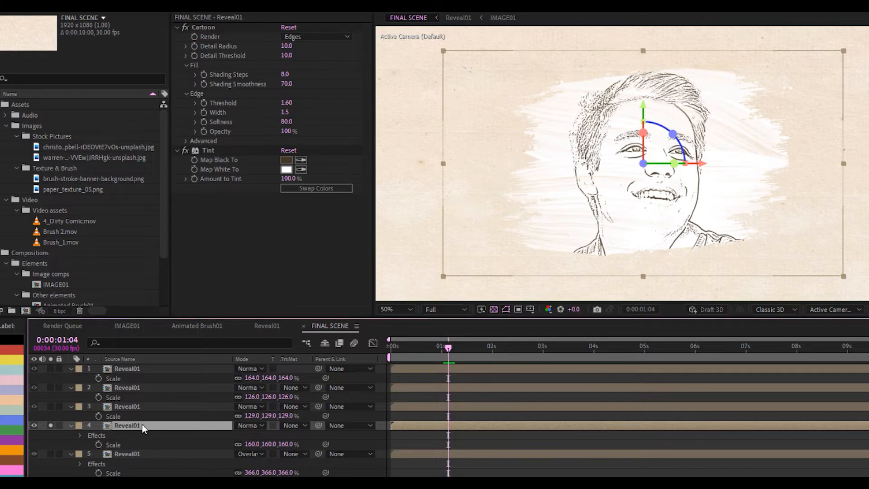
{"action": "left_click", "coordinate": [261, 425]}
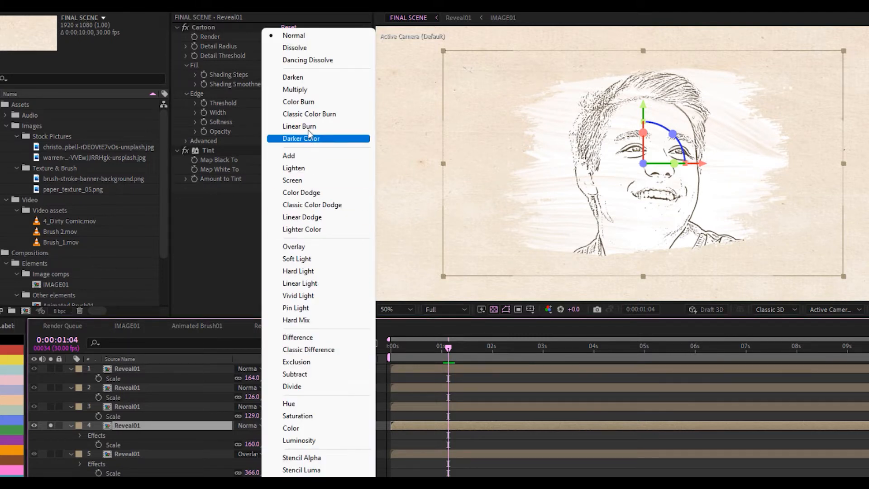
{"action": "left_click", "coordinate": [297, 89]}
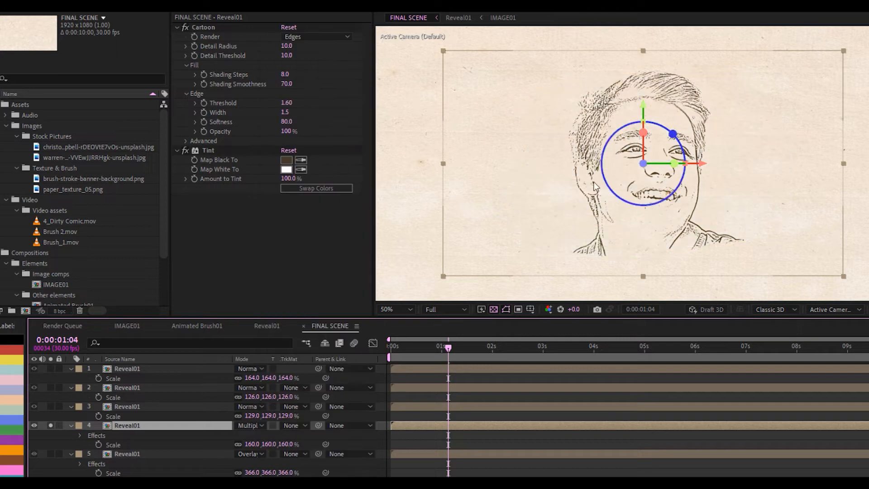
{"action": "left_click", "coordinate": [51, 454]}
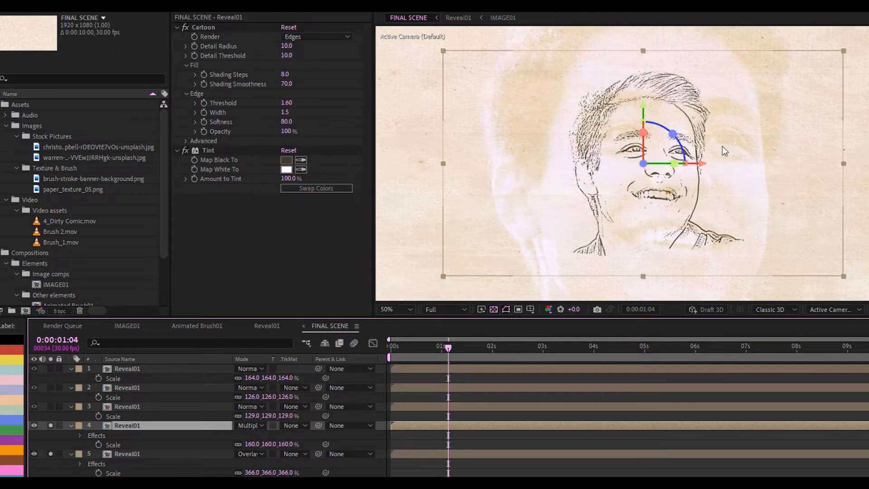
Step: Reveal the third Reveal01 layer's source in the project and duplicate that composition
{"action": "left_click", "coordinate": [124, 406]}
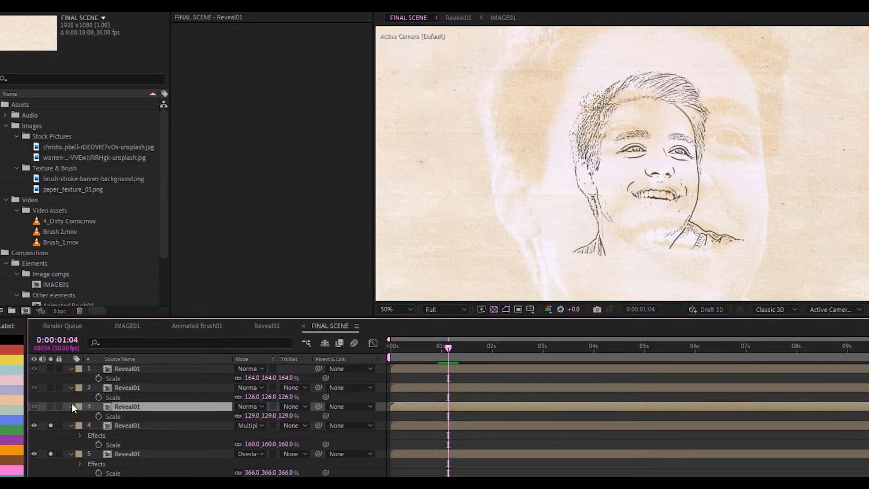
{"action": "right_click", "coordinate": [132, 406]}
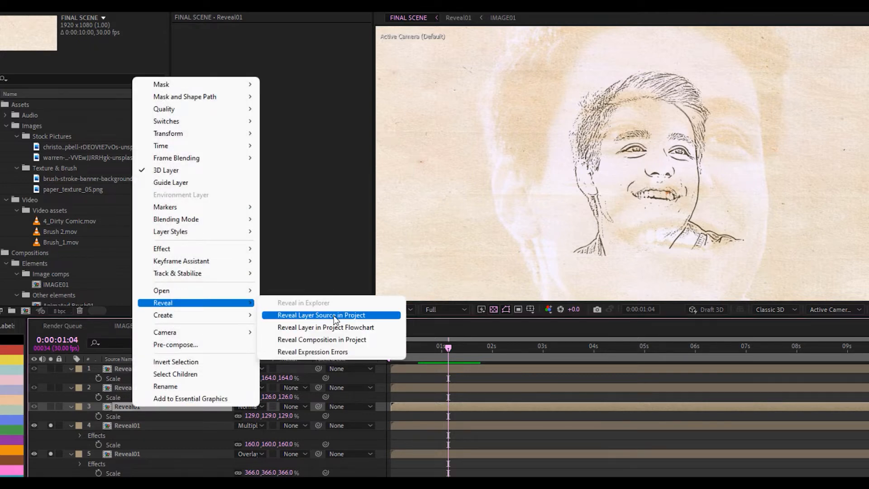
{"action": "left_click", "coordinate": [335, 315]}
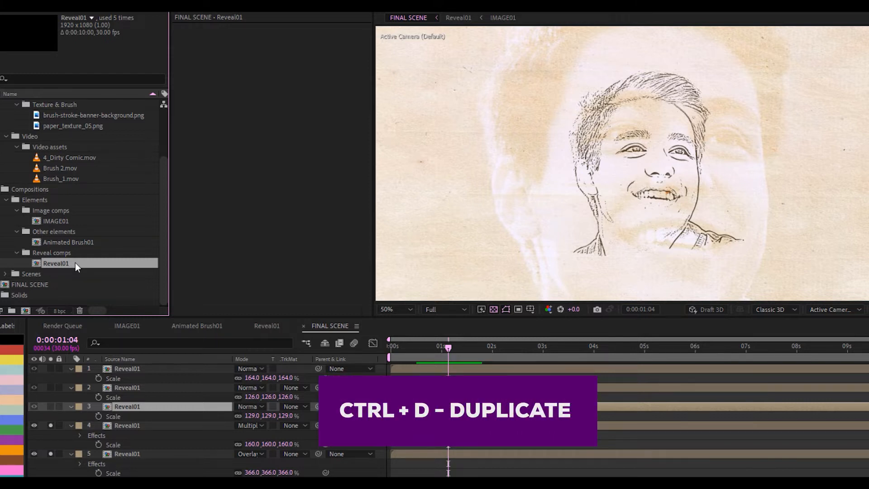
{"action": "key", "text": "ctrl+d"}
Step: Solo the third Reveal01 layer instead of the two bottom copies and replace its source with Reveal02
{"action": "left_click", "coordinate": [126, 405]}
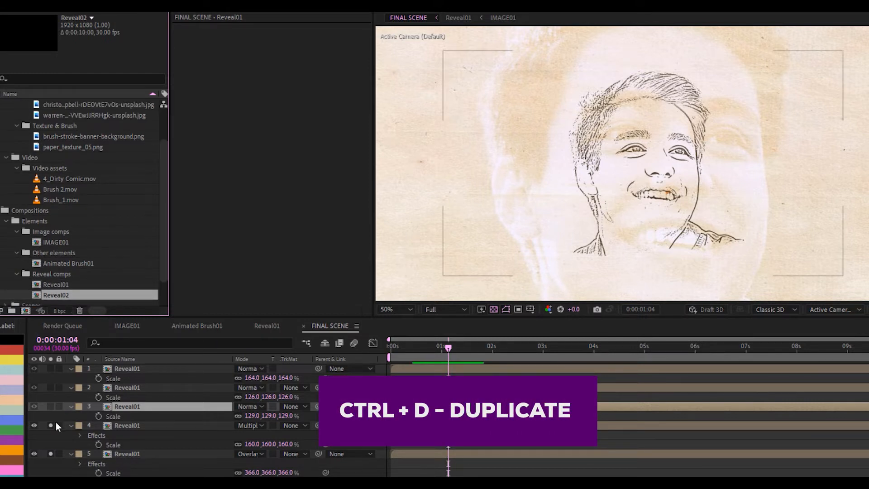
{"action": "left_click", "coordinate": [50, 425]}
{"action": "left_click", "coordinate": [50, 454]}
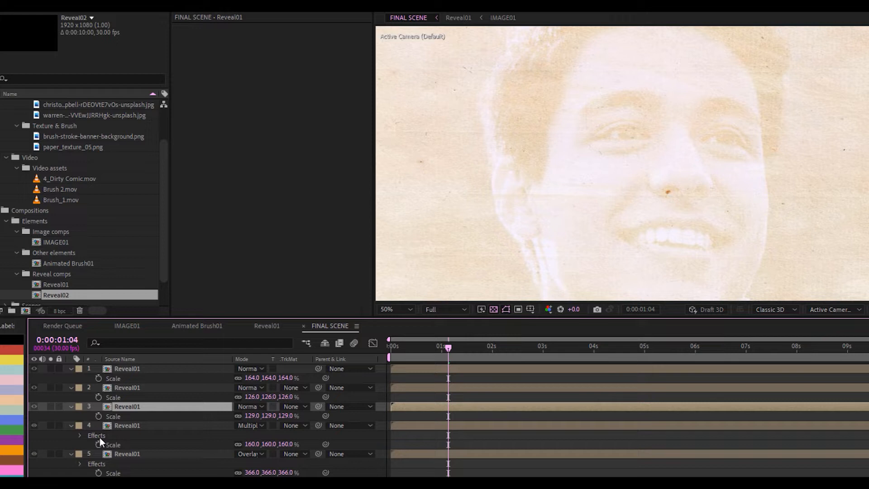
{"action": "left_click", "coordinate": [50, 405]}
{"action": "left_click_drag", "start_coordinate": [83, 295], "coordinate": [134, 408]}
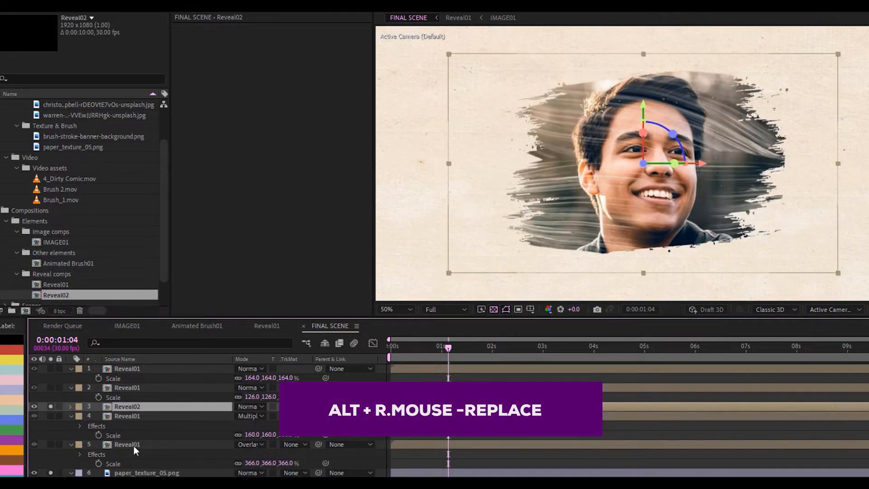
Step: Open Reveal02 and mirror its Animated Brush01 layer horizontally by unlinking the scale and setting the horizontal value to -100%
{"action": "double_click", "coordinate": [123, 410]}
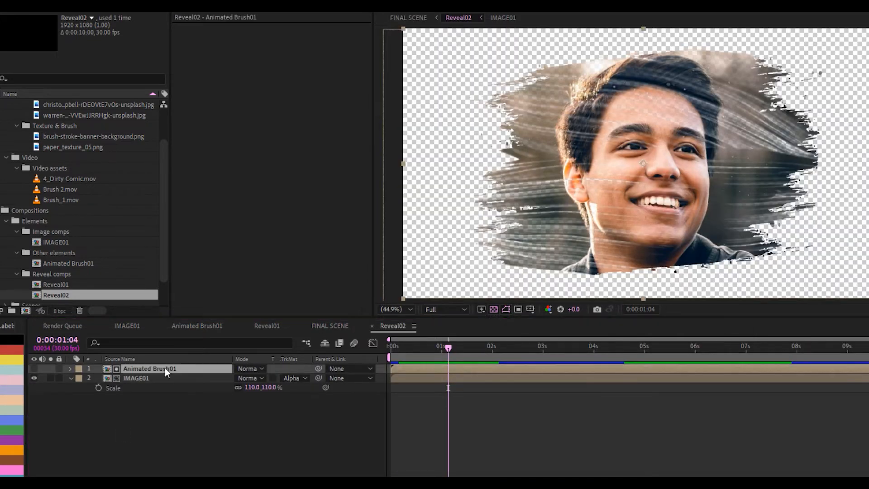
{"action": "left_click", "coordinate": [159, 368]}
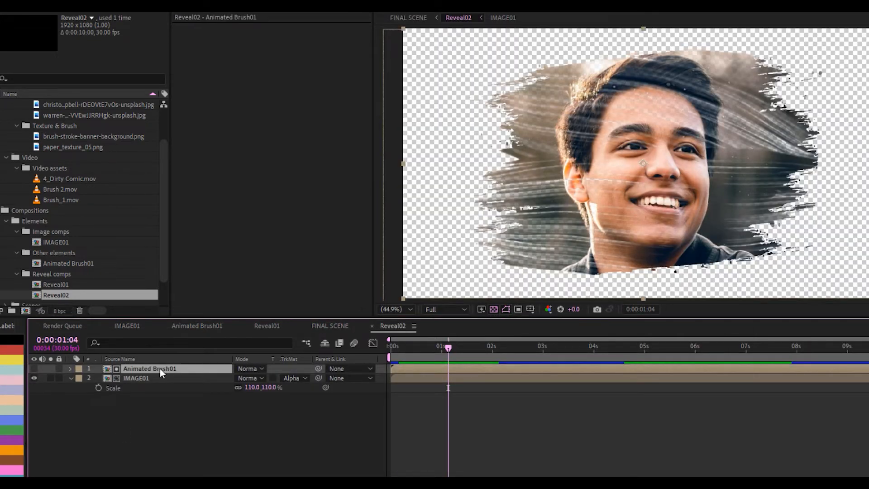
{"action": "key", "text": "s"}
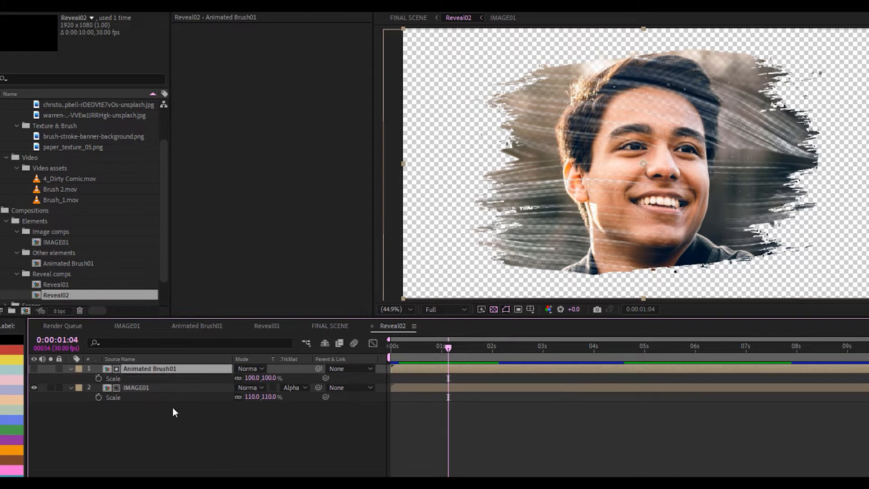
{"action": "left_click", "coordinate": [239, 378]}
{"action": "left_click", "coordinate": [252, 377]}
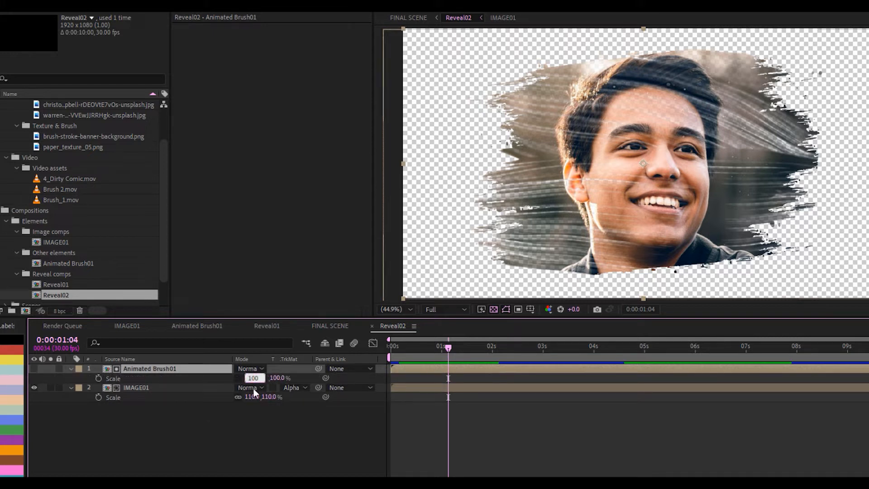
{"action": "type", "text": "-100"}
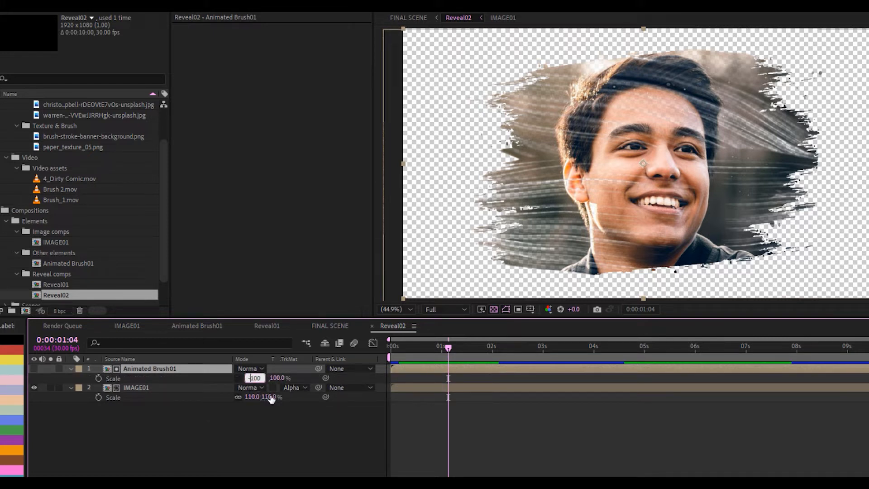
{"action": "left_click", "coordinate": [254, 429]}
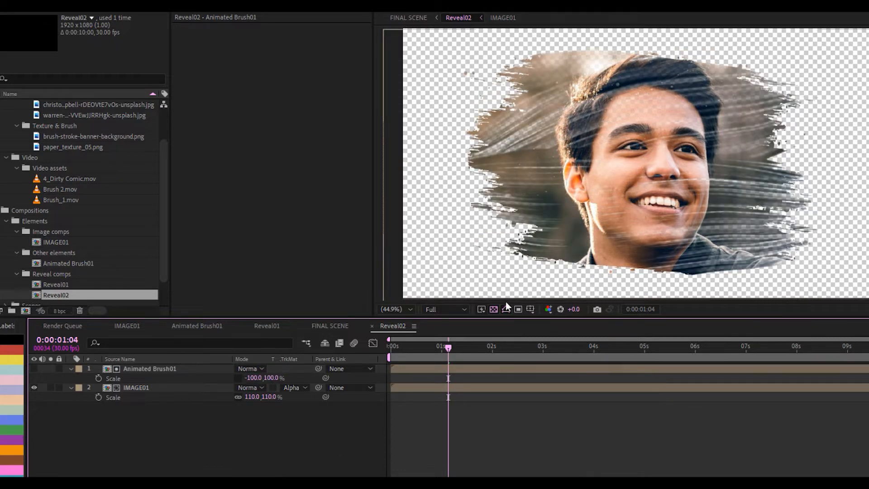
Step: Check the mirrored brush in Reveal02, return to FINAL SCENE and move the current time to 0:00:01:11
{"action": "mouse_move", "coordinate": [446, 347]}
{"action": "left_mouse_down"}
{"action": "mouse_move", "coordinate": [389, 359]}
{"action": "mouse_move", "coordinate": [453, 367]}
{"action": "left_mouse_up"}
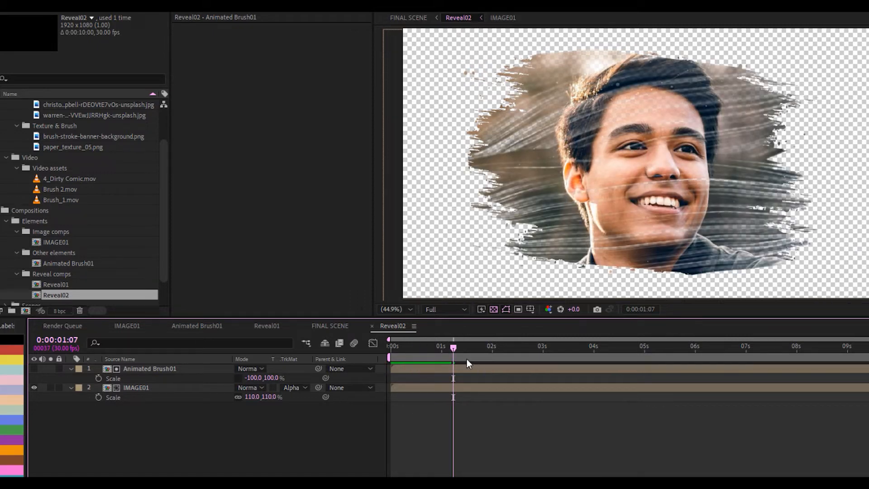
{"action": "key", "text": "Tab"}
{"action": "left_click", "coordinate": [411, 354]}
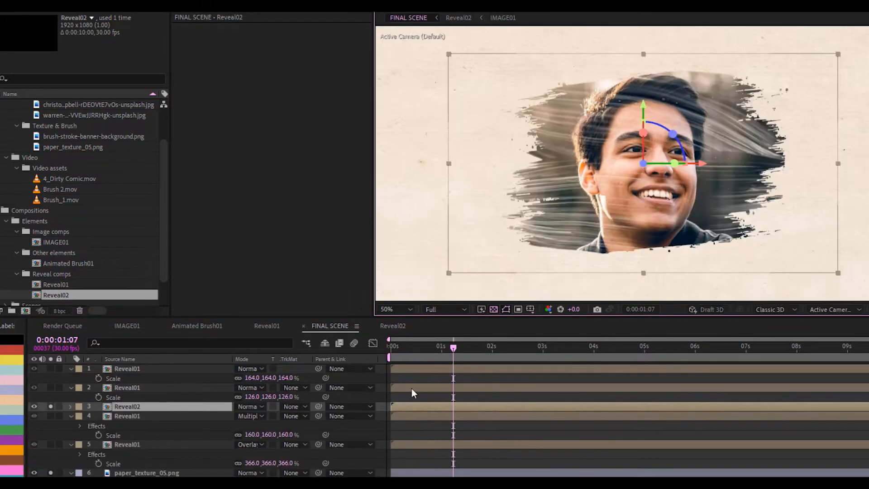
{"action": "mouse_move", "coordinate": [451, 346]}
{"action": "left_mouse_down"}
{"action": "mouse_move", "coordinate": [406, 349]}
{"action": "mouse_move", "coordinate": [460, 351]}
{"action": "left_mouse_up"}
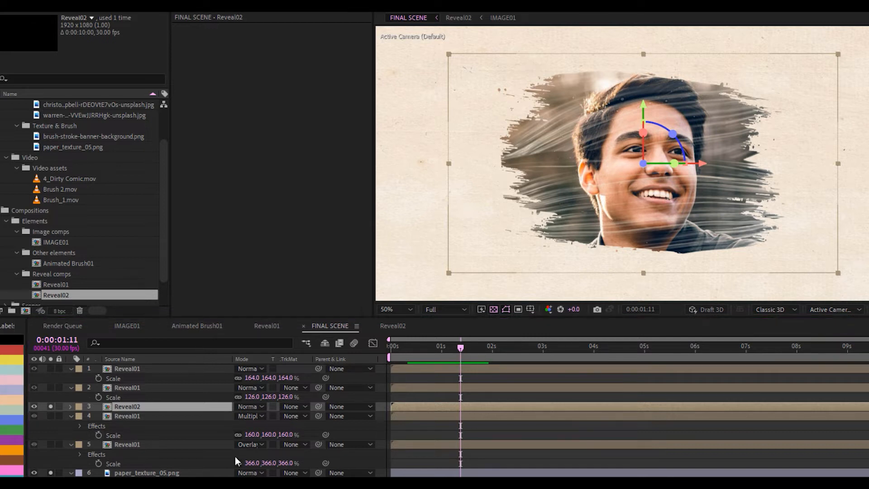
Step: Apply the Tint effect to the Reveal02 layer and map black to colour 36322A
{"action": "left_click", "coordinate": [168, 406]}
{"action": "key", "text": "ctrl+space"}
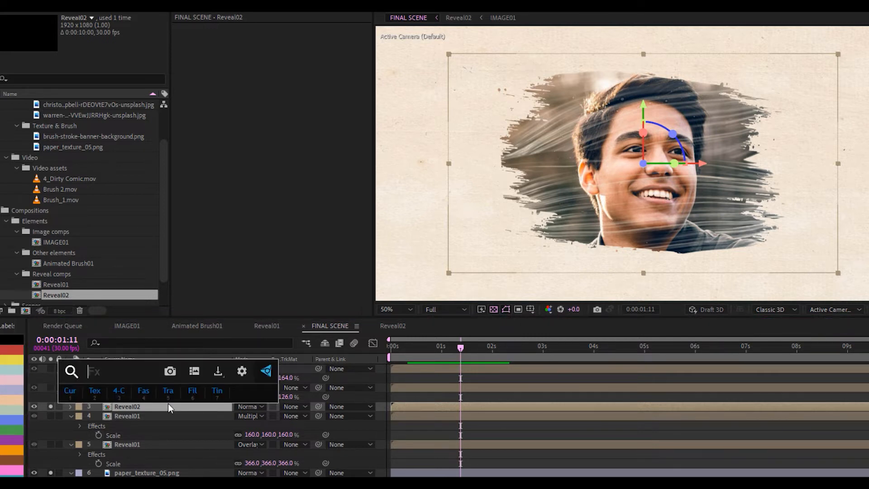
{"action": "type", "text": "tint"}
{"action": "key", "text": "Return"}
{"action": "left_click", "coordinate": [288, 37]}
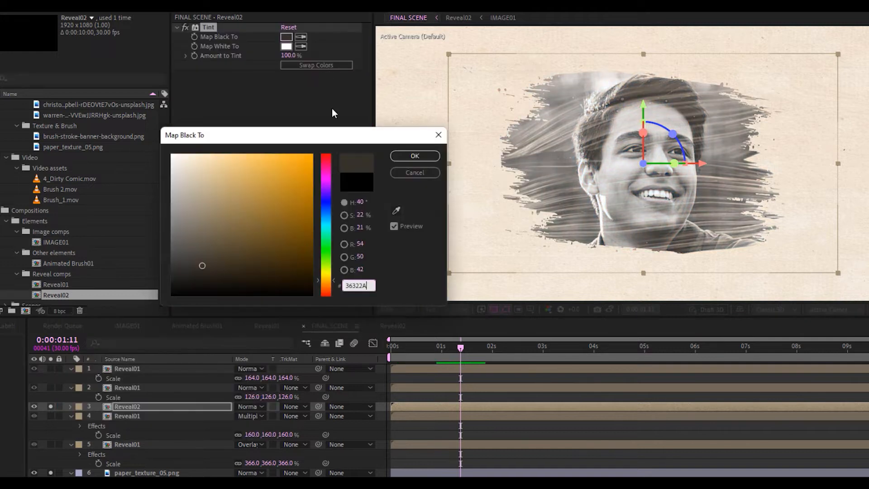
{"action": "left_click", "coordinate": [411, 155]}
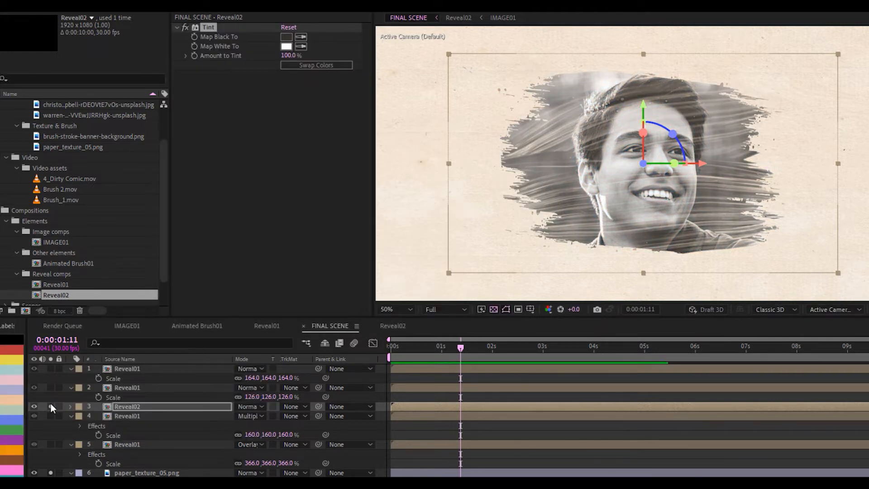
Step: Solo the second layer instead of Reveal02 and apply Venetian Blinds to it with Transition Completion at 40%
{"action": "left_click", "coordinate": [51, 407]}
{"action": "left_click", "coordinate": [50, 387]}
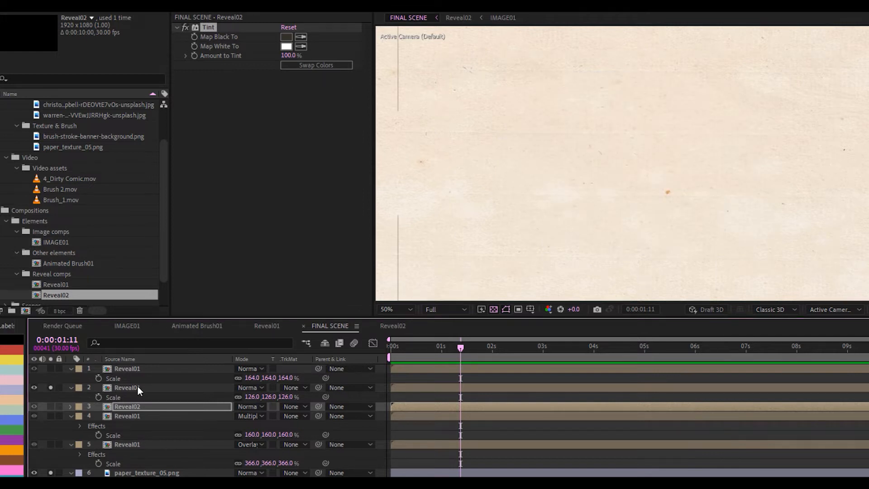
{"action": "left_click", "coordinate": [137, 388]}
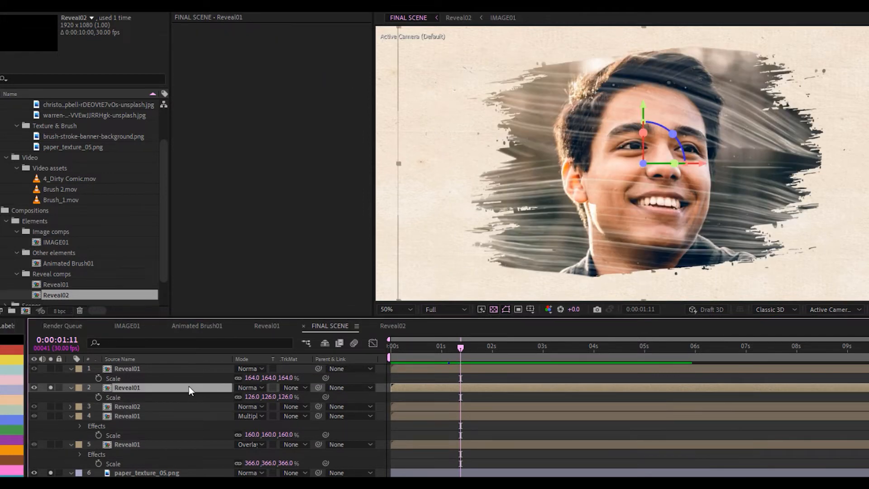
{"action": "key", "text": "ctrl+space"}
{"action": "type", "text": "vene"}
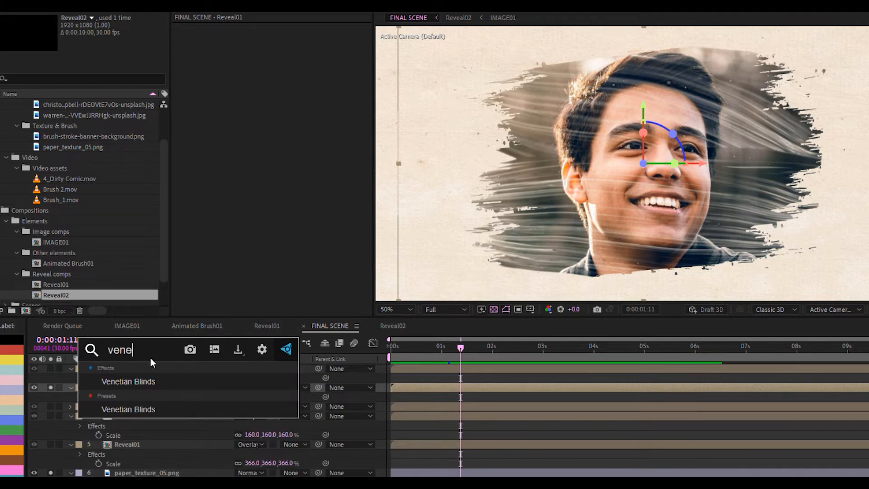
{"action": "left_click", "coordinate": [138, 386]}
{"action": "left_click", "coordinate": [286, 37]}
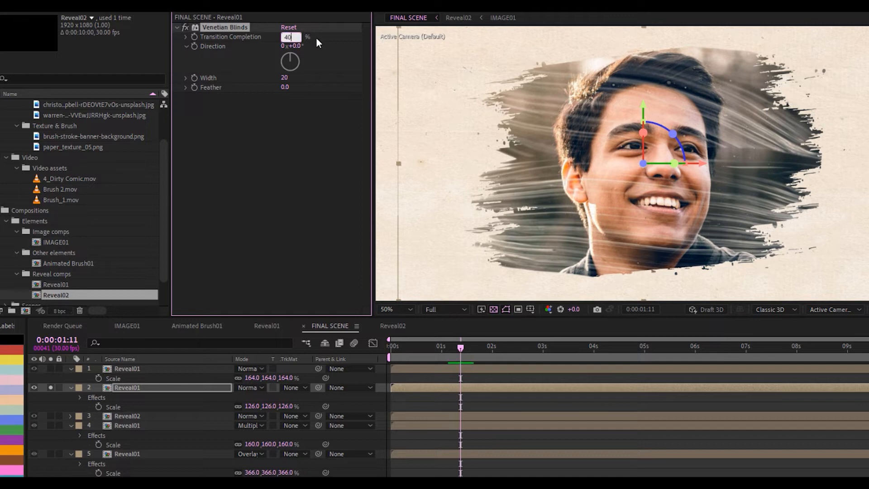
{"action": "key", "text": "Return"}
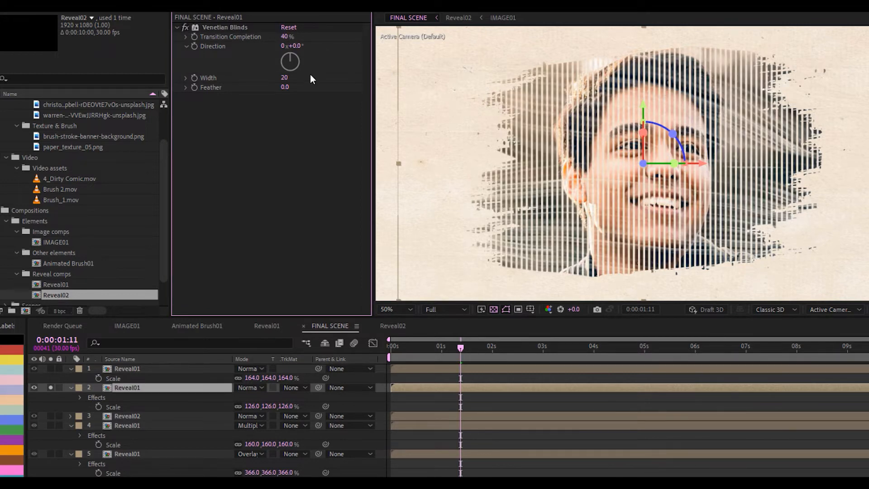
Step: Set the Venetian Blinds Direction to 34° and Width to 10
{"action": "left_click", "coordinate": [291, 58]}
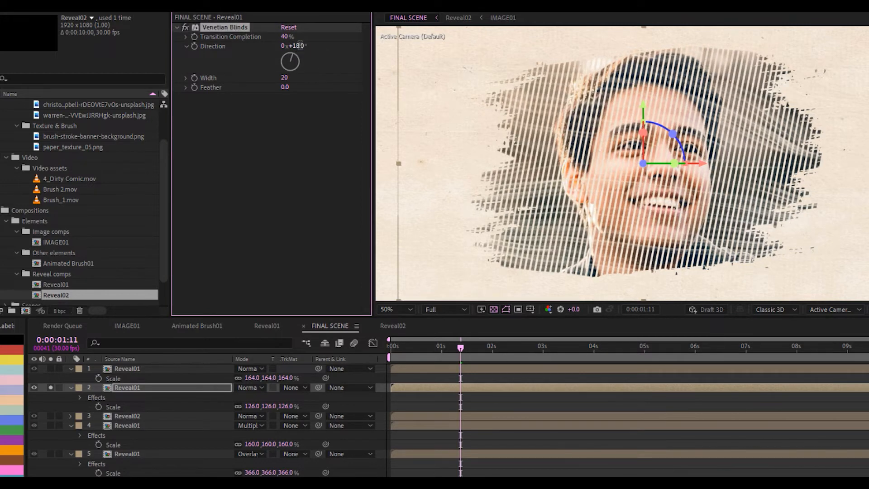
{"action": "left_click", "coordinate": [296, 47]}
{"action": "type", "text": "34"}
{"action": "key", "text": "Return"}
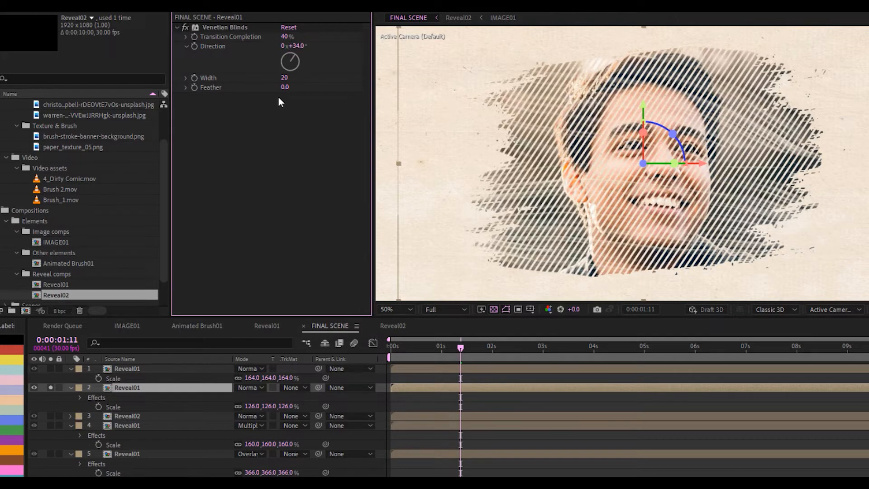
{"action": "left_click", "coordinate": [284, 78]}
{"action": "type", "text": "10"}
{"action": "key", "text": "Return"}
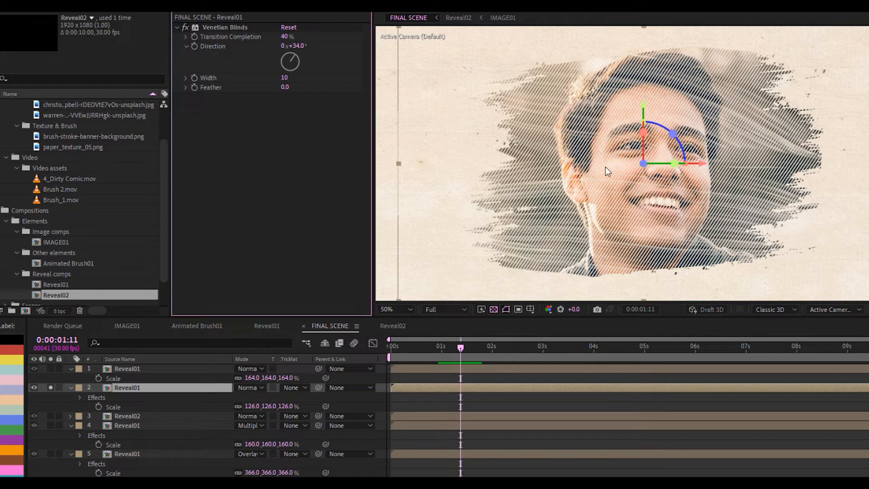
Step: Set the second layer's blending mode to Overlay and solo the topmost Reveal01 layer instead
{"action": "left_click", "coordinate": [250, 388]}
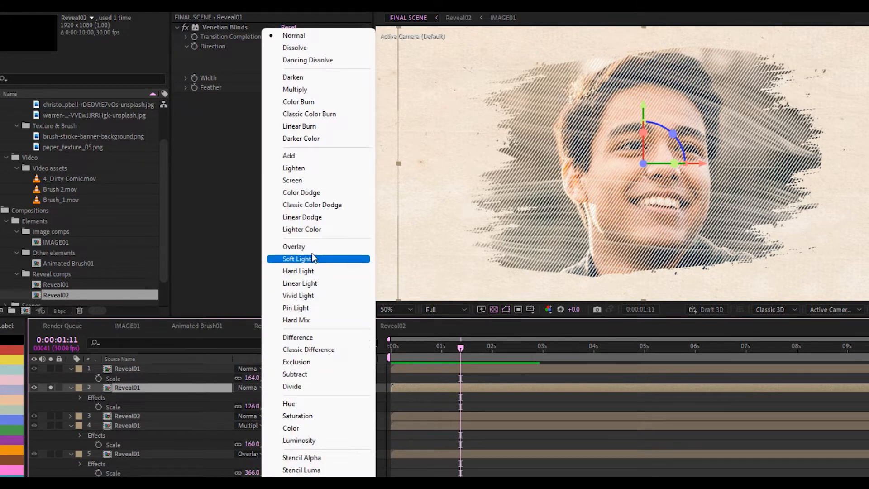
{"action": "left_click", "coordinate": [309, 246]}
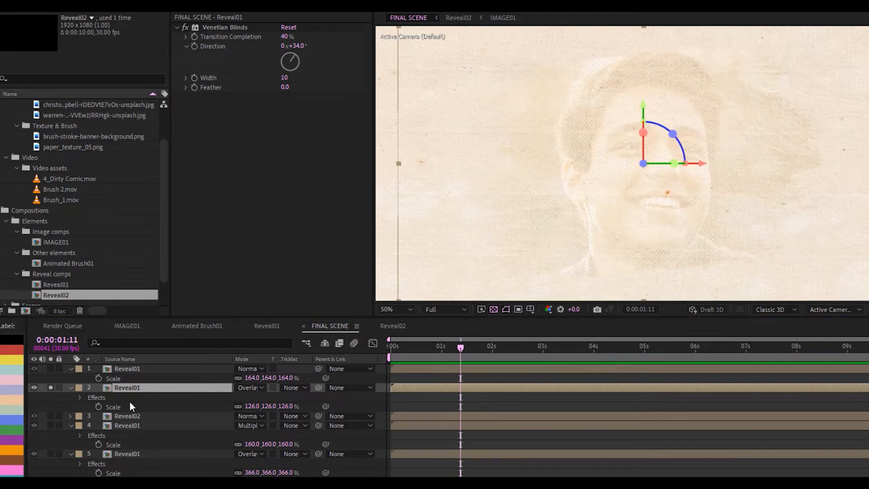
{"action": "left_click", "coordinate": [130, 369]}
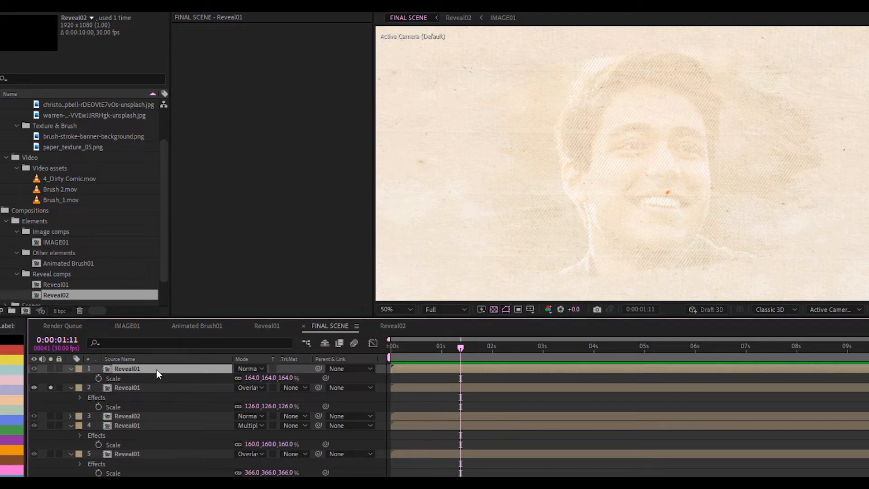
{"action": "left_click", "coordinate": [50, 387]}
{"action": "left_click", "coordinate": [51, 368]}
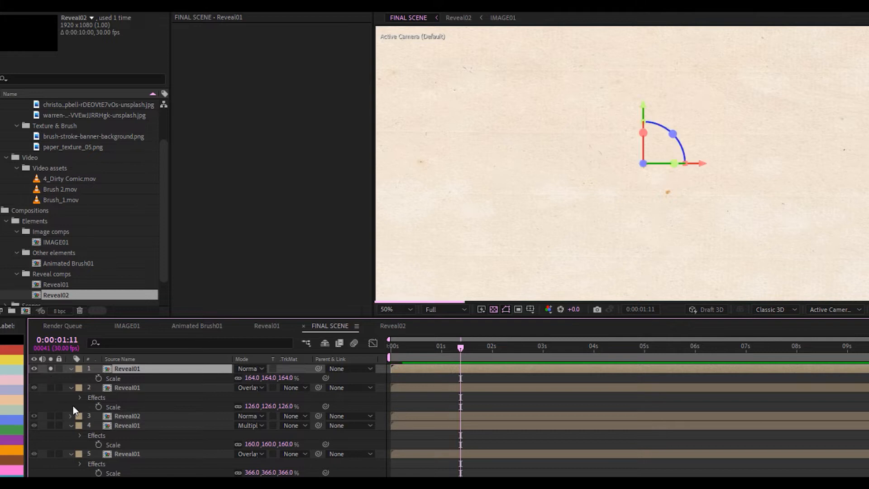
Step: Reveal the topmost Reveal01 layer's source in the project and duplicate that composition
{"action": "right_click", "coordinate": [144, 367]}
{"action": "mouse_move", "coordinate": [204, 264]}
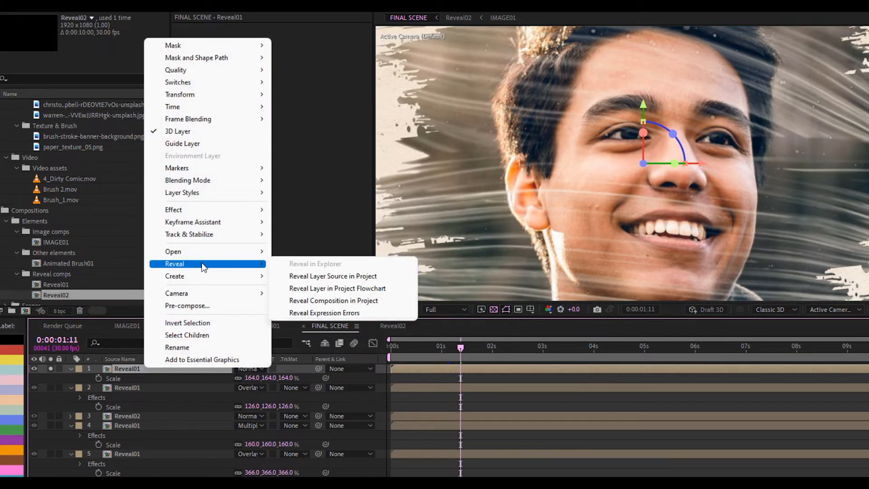
{"action": "left_click", "coordinate": [355, 277]}
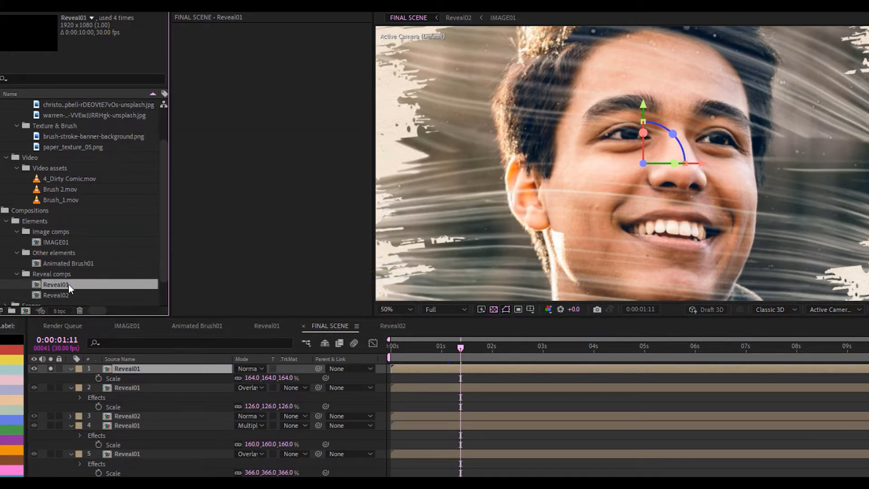
{"action": "scroll", "coordinate": [58, 284], "scroll_direction": "down", "scroll_amount": 1}
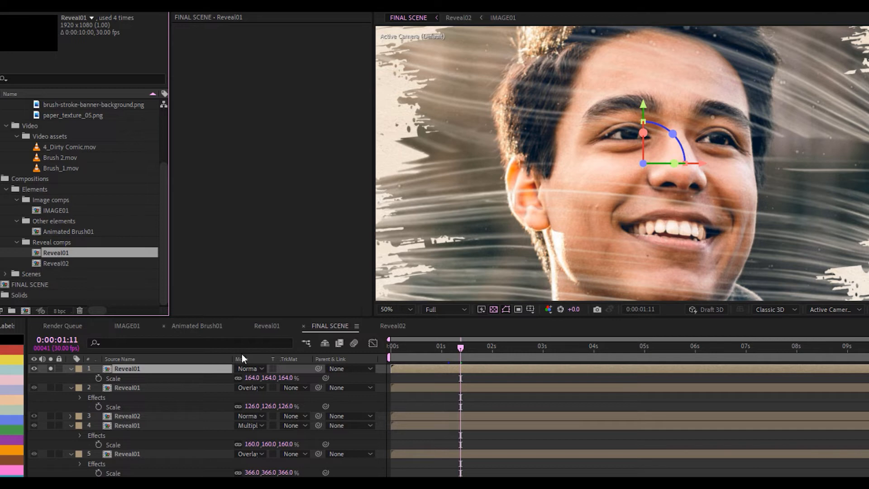
{"action": "key", "text": "ctrl+d"}
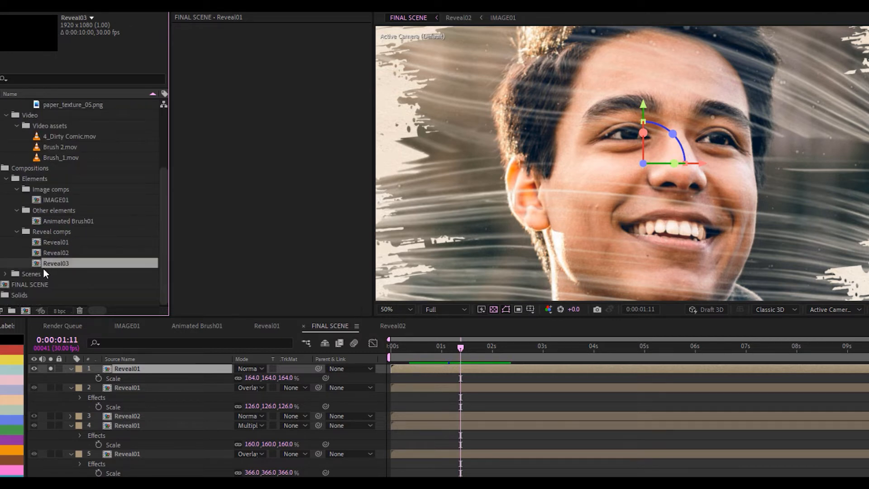
Step: Rename the duplicated composition as Final Reveal and replace the topmost layer's source with it
{"action": "key", "text": "Return"}
{"action": "type", "text": "Final Rev"}
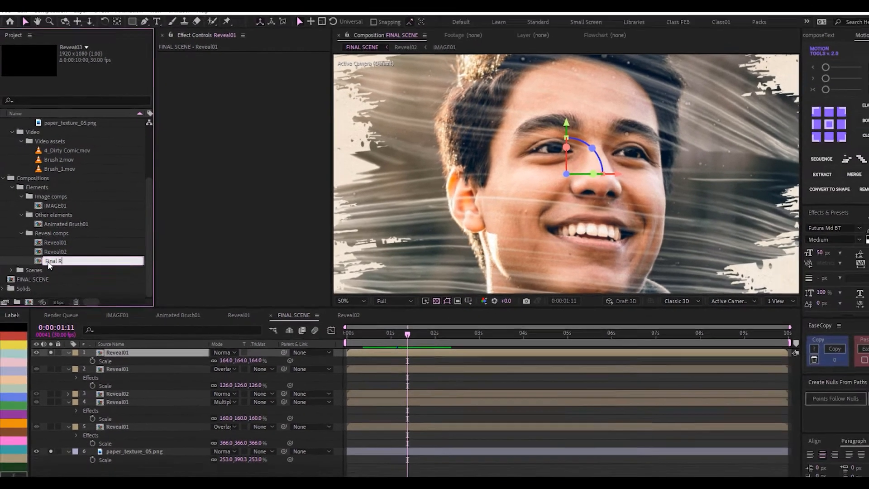
{"action": "type", "text": "eal"}
{"action": "key", "text": "Return"}
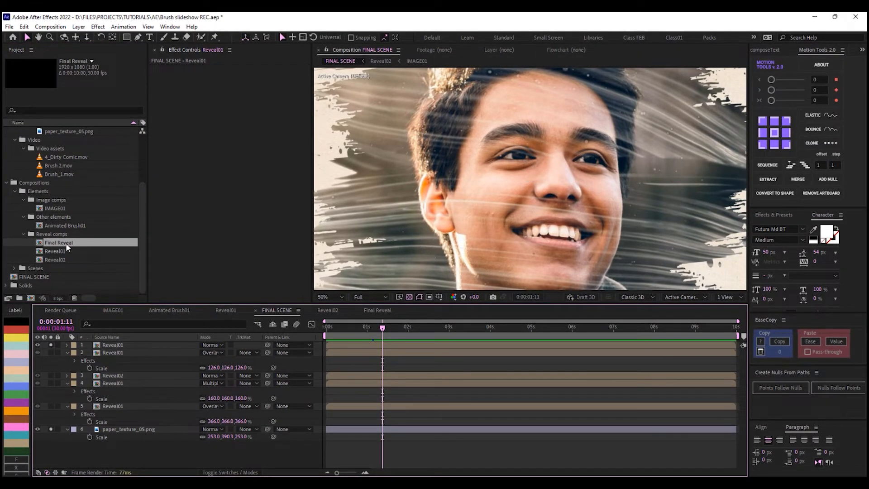
{"action": "left_click", "coordinate": [107, 346]}
{"action": "left_click_drag", "start_coordinate": [76, 244], "coordinate": [114, 348]}
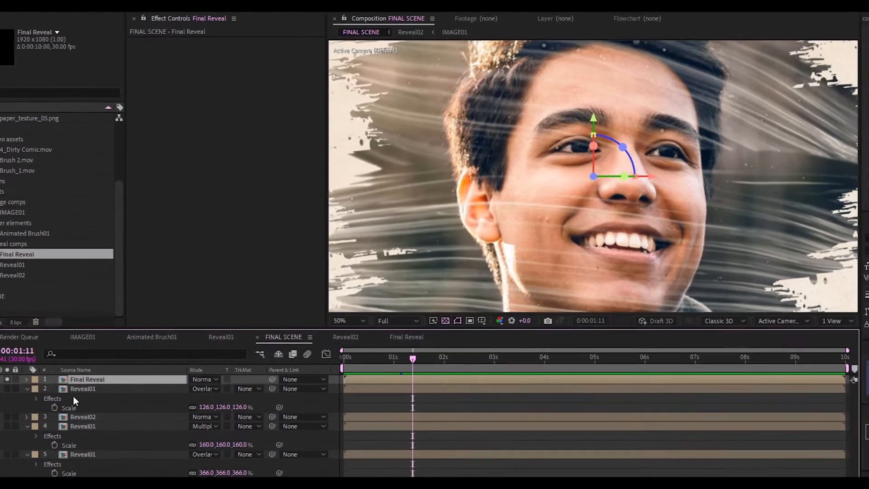
Step: Open Final Reveal, locate its Animated Brush01 layer's source in the project and duplicate that composition
{"action": "double_click", "coordinate": [84, 382]}
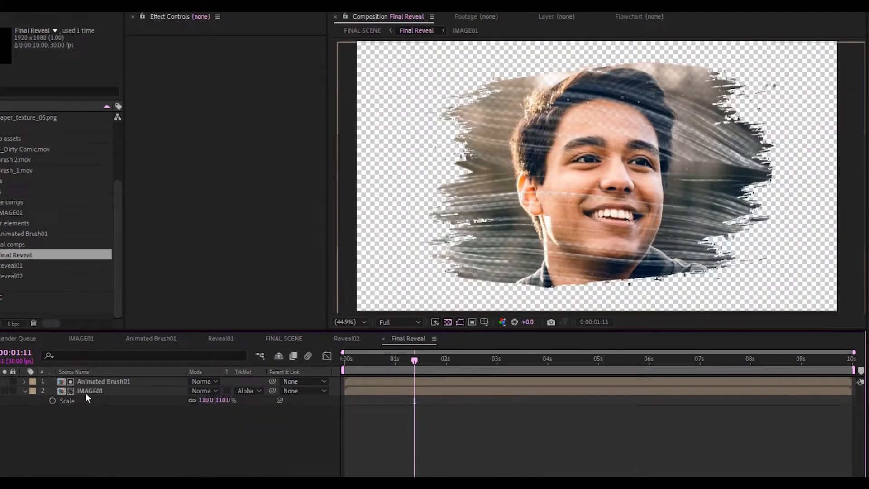
{"action": "left_click", "coordinate": [114, 380]}
{"action": "right_click", "coordinate": [119, 382]}
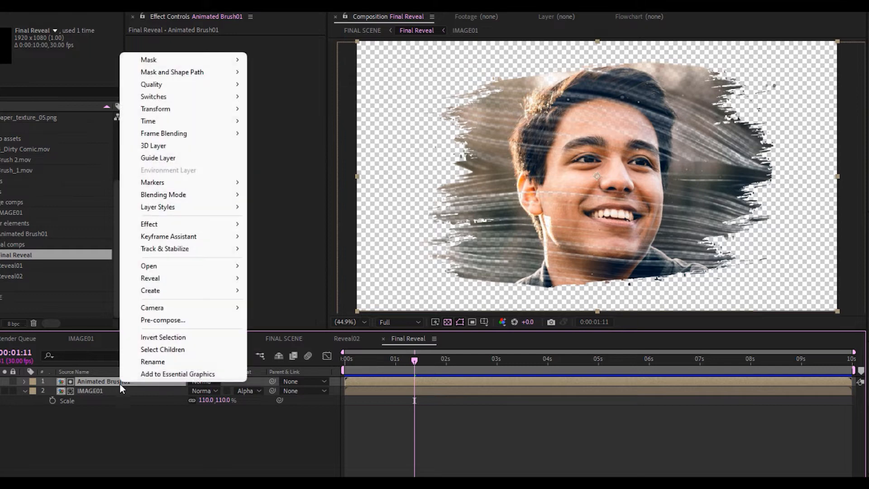
{"action": "mouse_move", "coordinate": [190, 280]}
{"action": "left_click", "coordinate": [275, 292]}
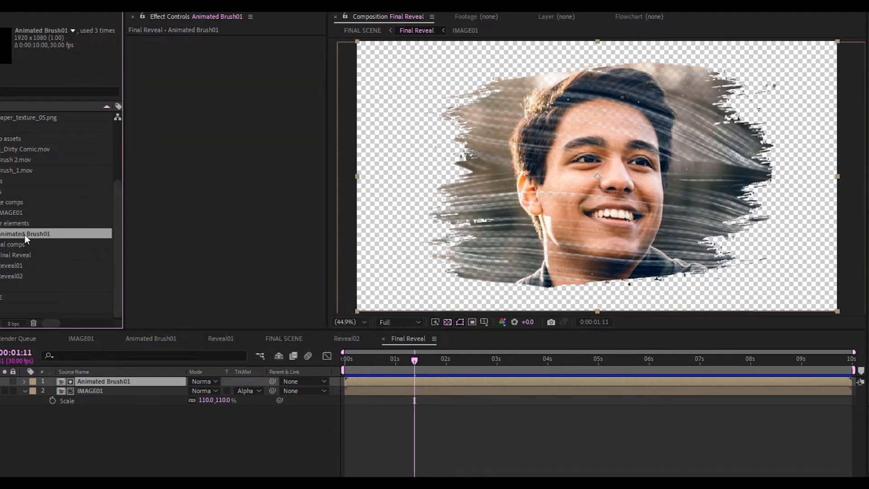
{"action": "key", "text": "ctrl+d"}
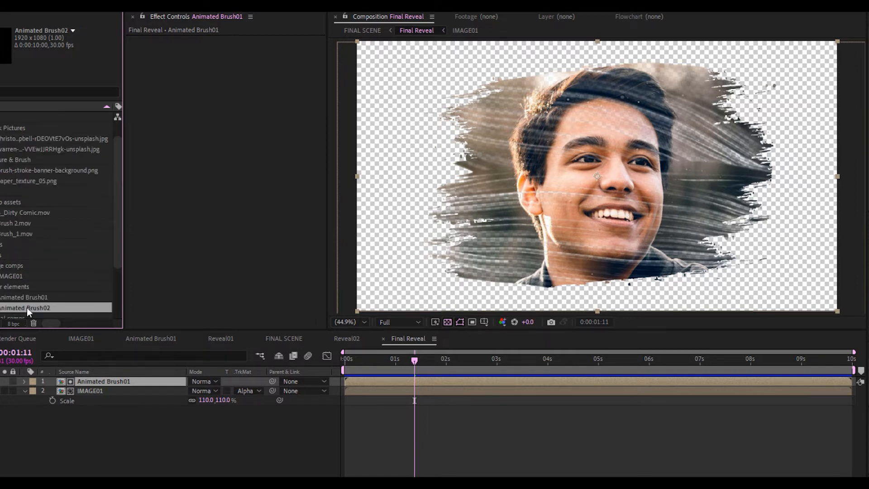
Step: Rename the Animated Brush02 composition as Animated Brush final and replace the Animated Brush01 layer in Final Reveal with it
{"action": "key", "text": "Return"}
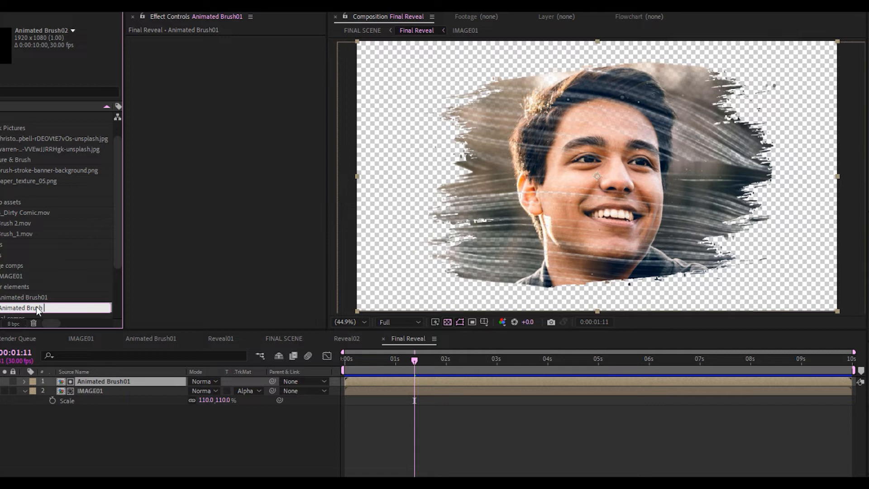
{"action": "type", "text": "final"}
{"action": "key", "text": "Return"}
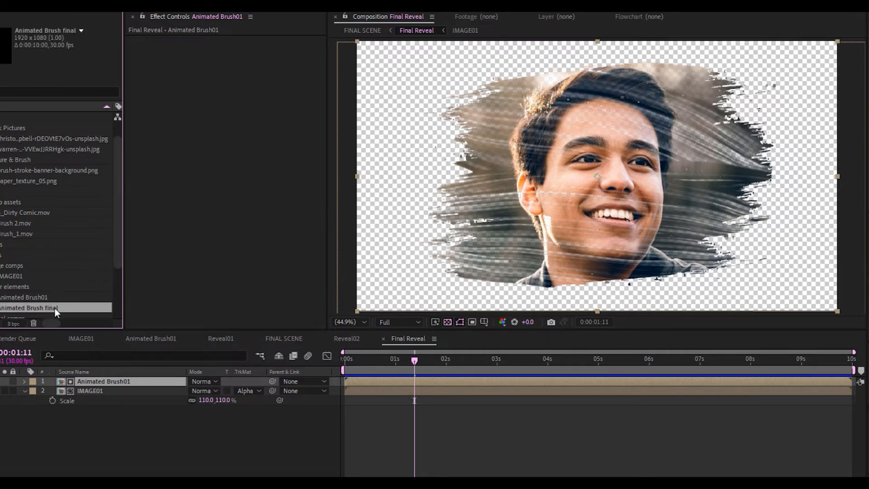
{"action": "mouse_move", "coordinate": [54, 307]}
{"action": "left_mouse_down"}
{"action": "mouse_move", "coordinate": [115, 414]}
{"action": "mouse_move", "coordinate": [116, 381]}
{"action": "left_mouse_up"}
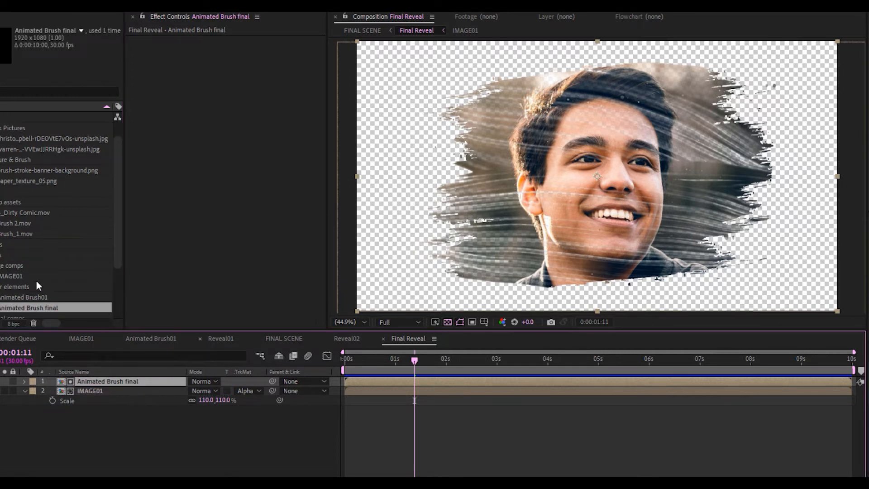
{"action": "scroll", "coordinate": [30, 185], "scroll_direction": "down", "scroll_amount": 2}
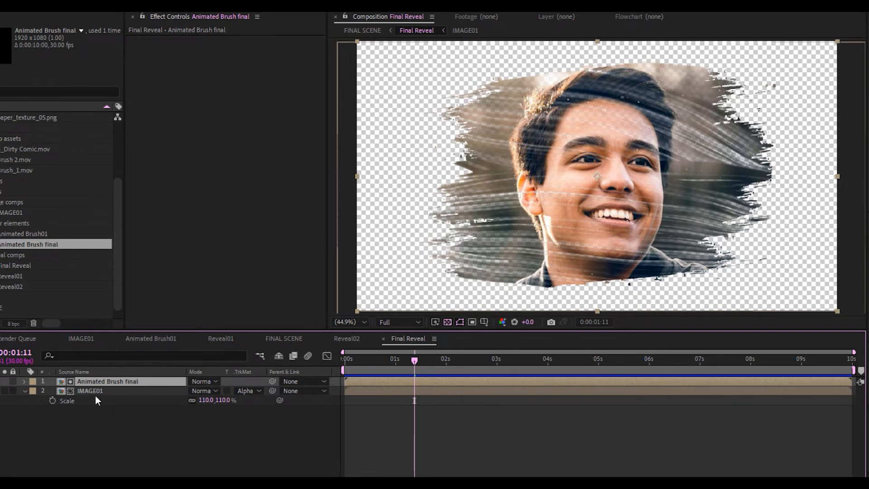
{"action": "left_click", "coordinate": [122, 381]}
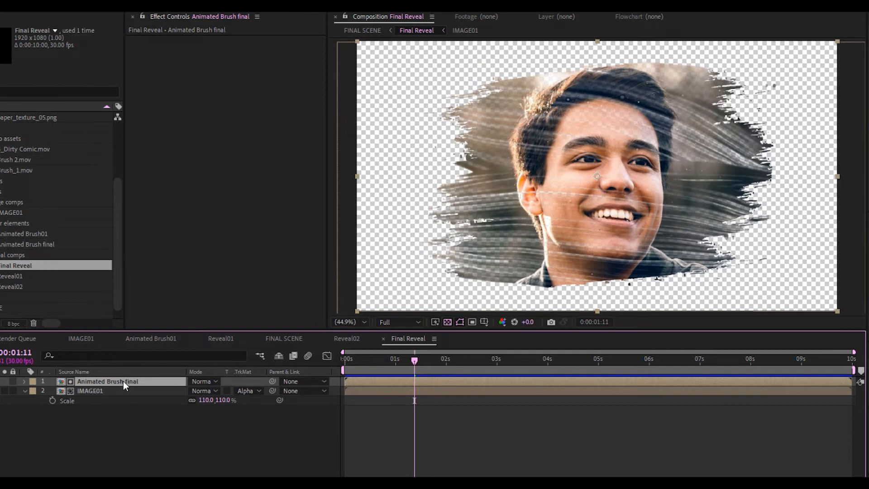
Step: Open the Animated Brush final composition and scale its Brush 2.mov matte layer to 274%
{"action": "double_click", "coordinate": [123, 382]}
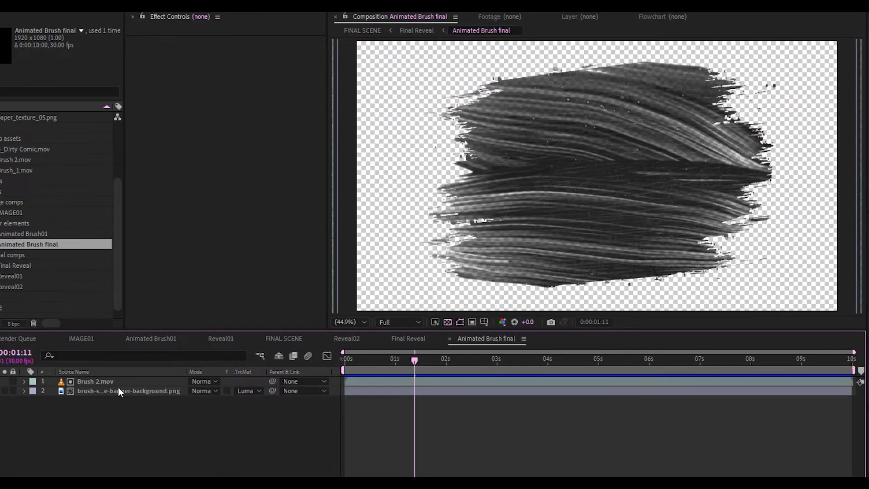
{"action": "left_click", "coordinate": [93, 391]}
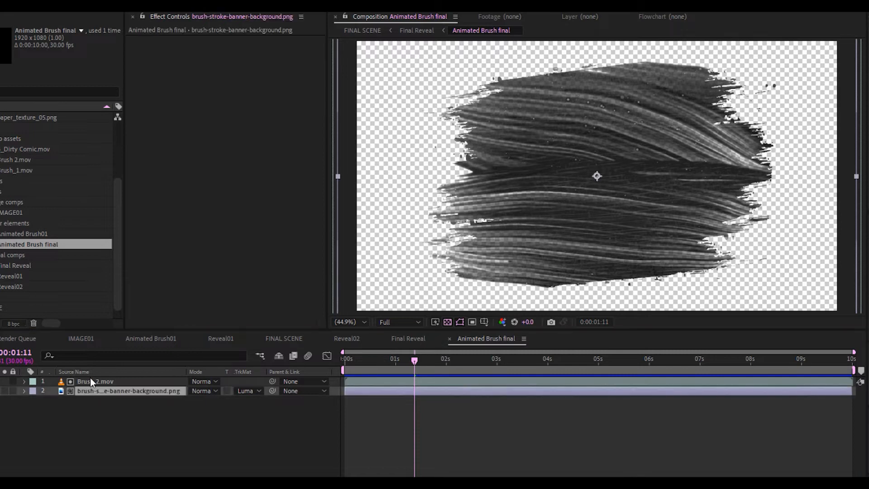
{"action": "left_click", "coordinate": [91, 382]}
{"action": "key", "text": "s"}
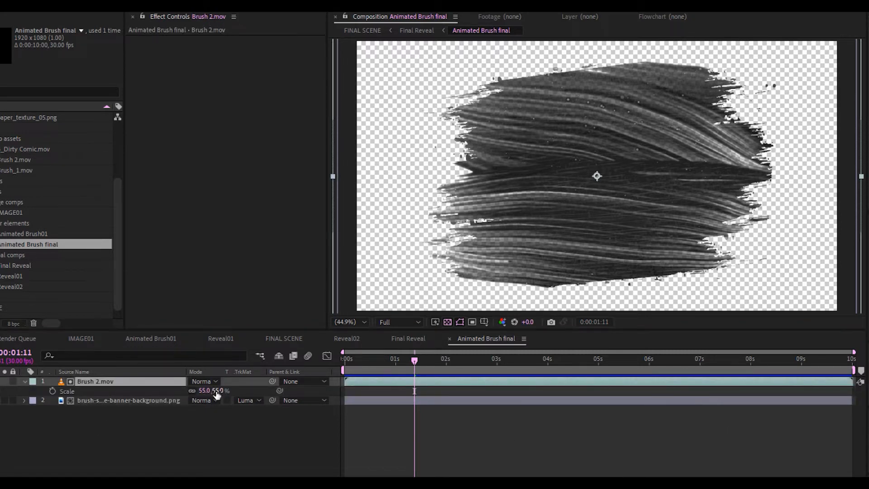
{"action": "mouse_move", "coordinate": [216, 390]}
{"action": "left_mouse_down"}
{"action": "mouse_move", "coordinate": [398, 402]}
{"action": "mouse_move", "coordinate": [347, 398]}
{"action": "left_mouse_up"}
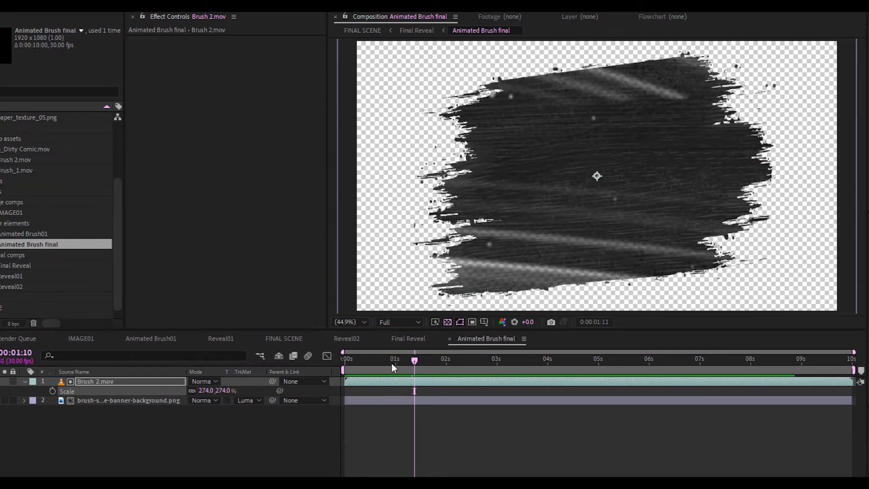
{"action": "left_click_drag", "start_coordinate": [392, 362], "coordinate": [441, 362]}
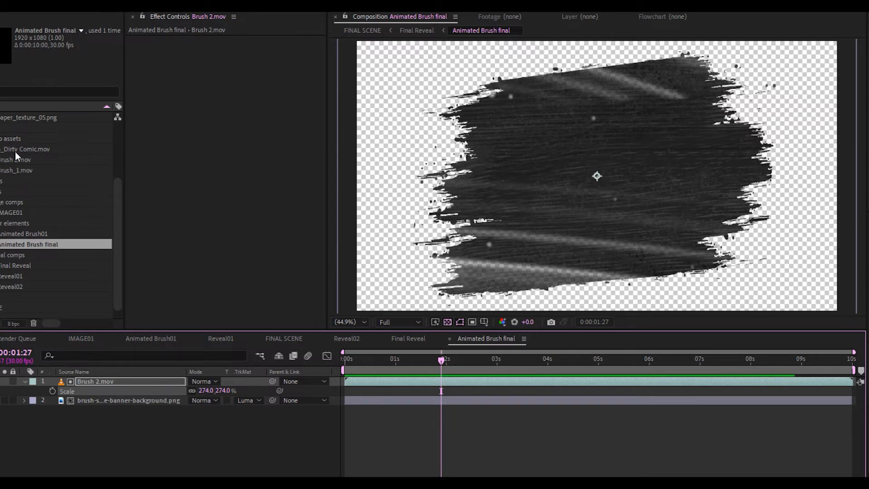
Step: Preview the Brush_1.mov footage and replace the Brush 2.mov matte layer with it
{"action": "left_click", "coordinate": [22, 171]}
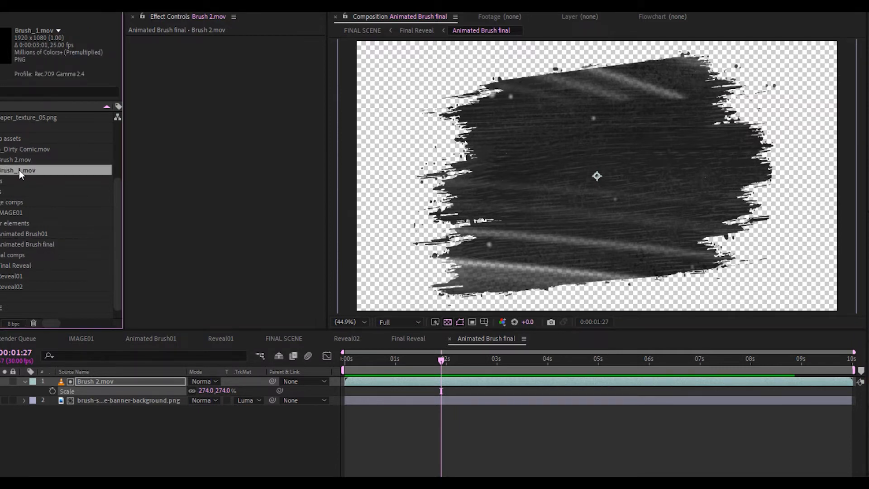
{"action": "double_click", "coordinate": [19, 170]}
{"action": "left_click_drag", "start_coordinate": [335, 297], "coordinate": [680, 297]}
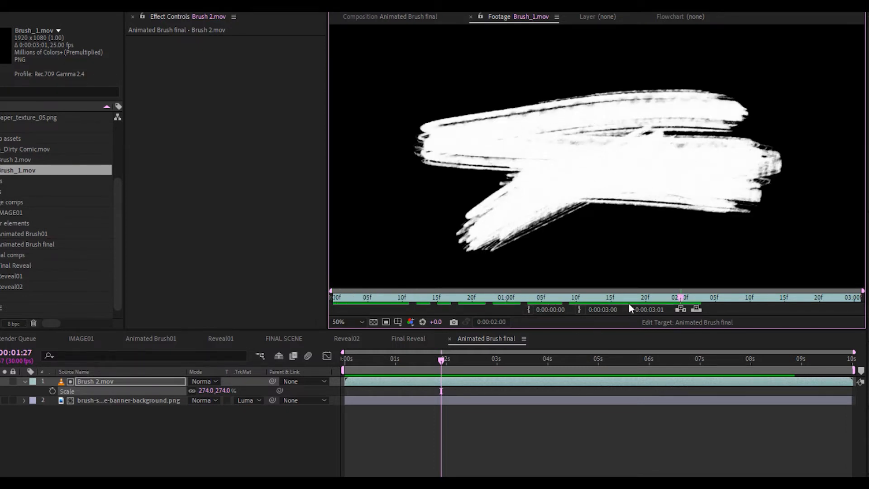
{"action": "left_click_drag", "start_coordinate": [640, 297], "coordinate": [381, 297]}
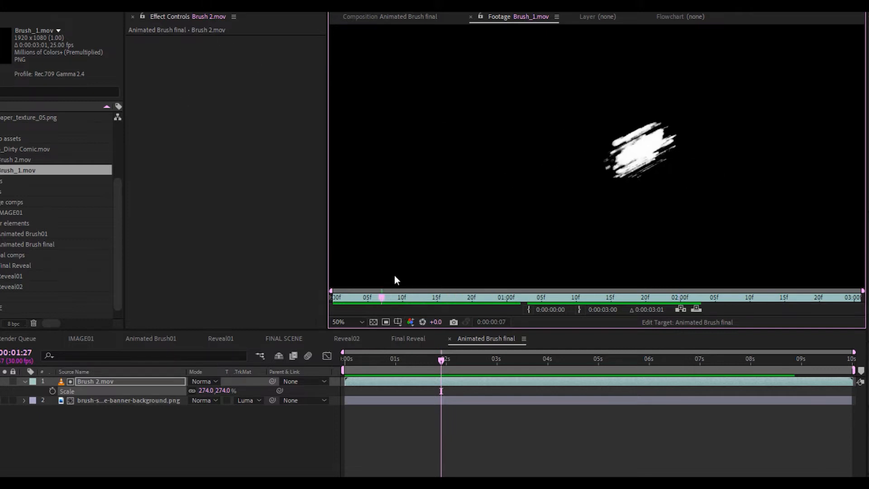
{"action": "left_click", "coordinate": [380, 17]}
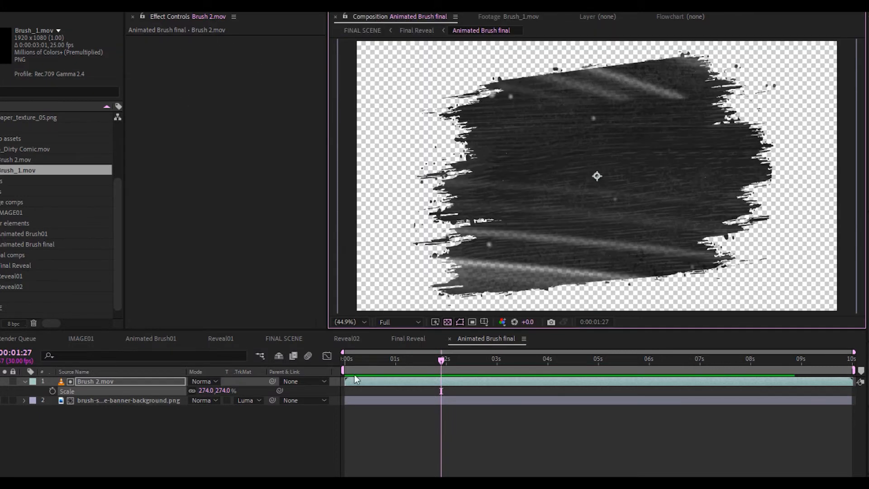
{"action": "left_click", "coordinate": [108, 380]}
{"action": "mouse_move", "coordinate": [20, 170]}
{"action": "left_mouse_down"}
{"action": "mouse_move", "coordinate": [119, 335]}
{"action": "mouse_move", "coordinate": [127, 381]}
{"action": "left_mouse_up"}
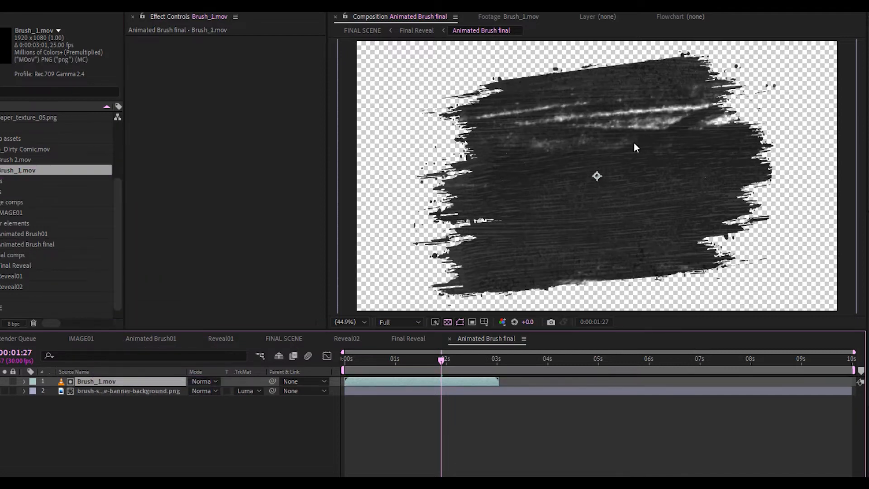
Step: Scale the brush-stroke-banner-background.png layer to 38% and reposition the Brush_1.mov matte over the brush shape
{"action": "mouse_move", "coordinate": [591, 221]}
{"action": "left_mouse_down"}
{"action": "mouse_move", "coordinate": [640, 194]}
{"action": "mouse_move", "coordinate": [691, 210]}
{"action": "mouse_move", "coordinate": [619, 219]}
{"action": "mouse_move", "coordinate": [613, 213]}
{"action": "left_mouse_up"}
{"action": "left_click", "coordinate": [142, 391]}
{"action": "key", "text": "s"}
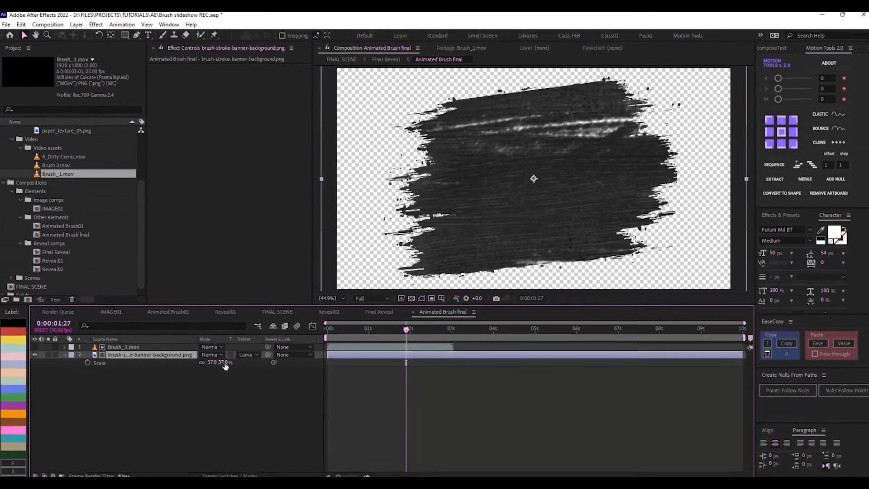
{"action": "left_click", "coordinate": [223, 360]}
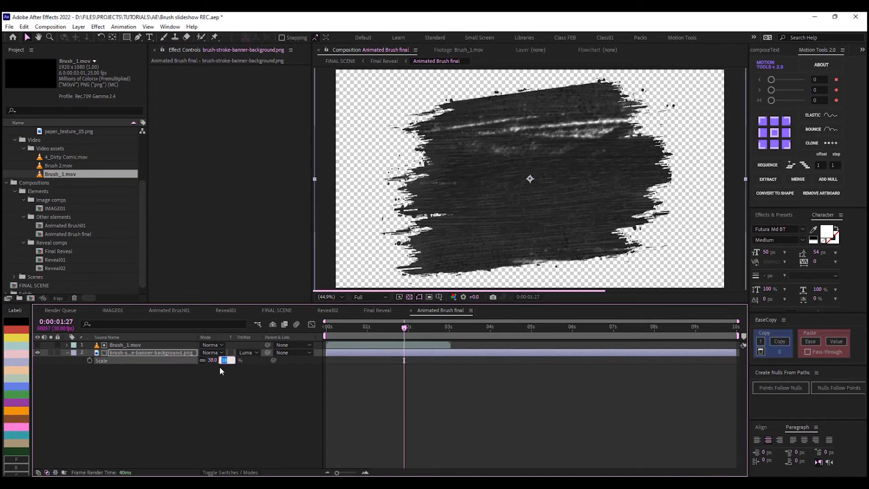
{"action": "key", "text": "Up"}
{"action": "mouse_move", "coordinate": [539, 183]}
{"action": "left_mouse_down"}
{"action": "mouse_move", "coordinate": [598, 175]}
{"action": "mouse_move", "coordinate": [543, 173]}
{"action": "mouse_move", "coordinate": [554, 181]}
{"action": "left_mouse_up"}
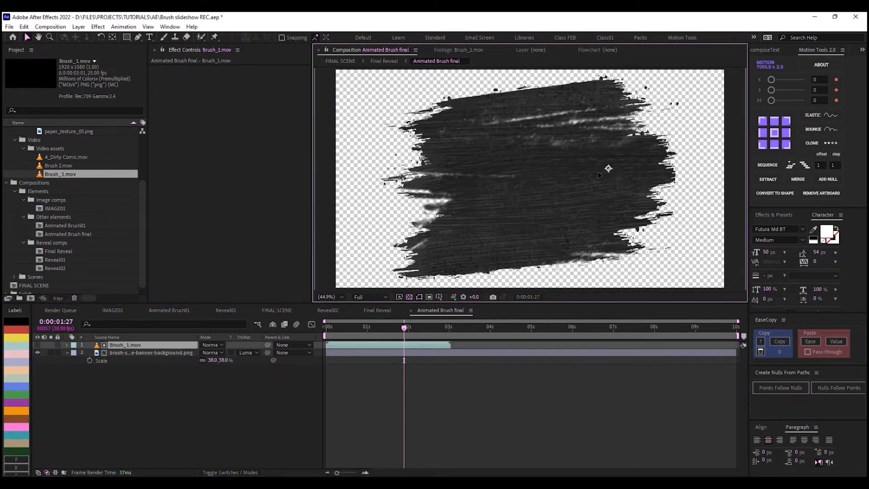
Step: Freeze the Brush_1.mov layer on its last frame and check the brush animation around 3 seconds
{"action": "left_click", "coordinate": [395, 327]}
{"action": "mouse_move", "coordinate": [383, 332]}
{"action": "left_mouse_down"}
{"action": "mouse_move", "coordinate": [404, 334]}
{"action": "mouse_move", "coordinate": [342, 334]}
{"action": "mouse_move", "coordinate": [425, 344]}
{"action": "mouse_move", "coordinate": [403, 336]}
{"action": "mouse_move", "coordinate": [471, 335]}
{"action": "mouse_move", "coordinate": [420, 330]}
{"action": "left_mouse_up"}
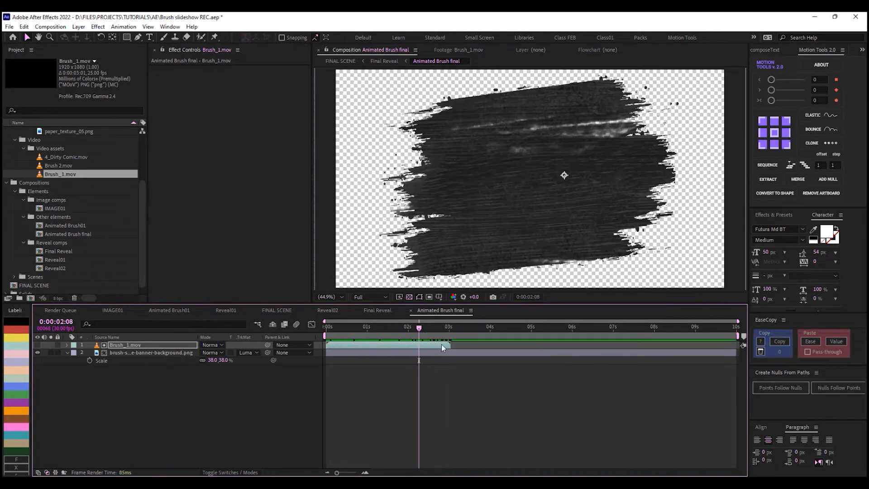
{"action": "right_click", "coordinate": [441, 344]}
{"action": "mouse_move", "coordinate": [464, 132]}
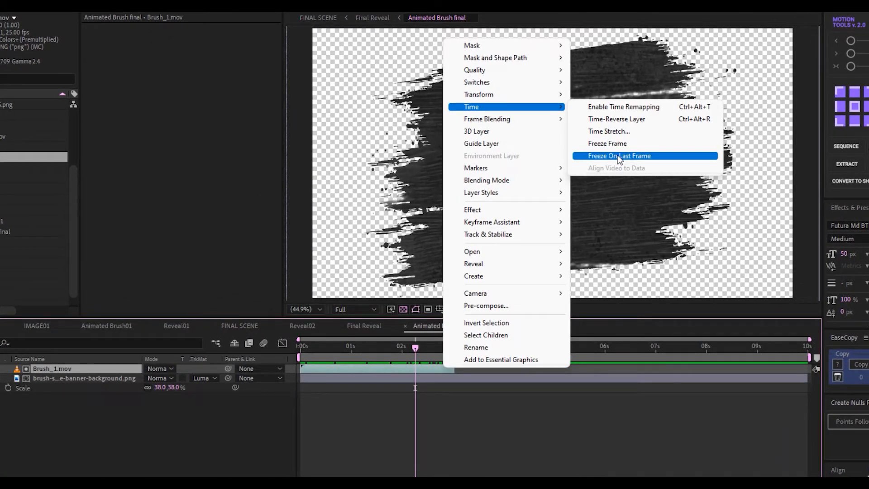
{"action": "left_click", "coordinate": [617, 155]}
{"action": "left_click_drag", "start_coordinate": [415, 347], "coordinate": [507, 351]}
{"action": "left_click_drag", "start_coordinate": [584, 353], "coordinate": [454, 356]}
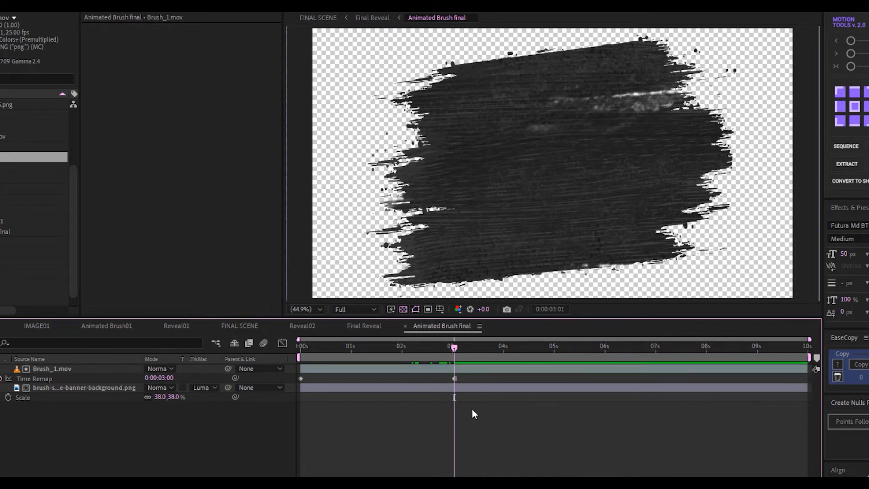
Step: Return through Final Reveal to FINAL SCENE, fit the frame in the viewer and check the brush reveal over time
{"action": "key", "text": "Tab"}
{"action": "left_click", "coordinate": [396, 411]}
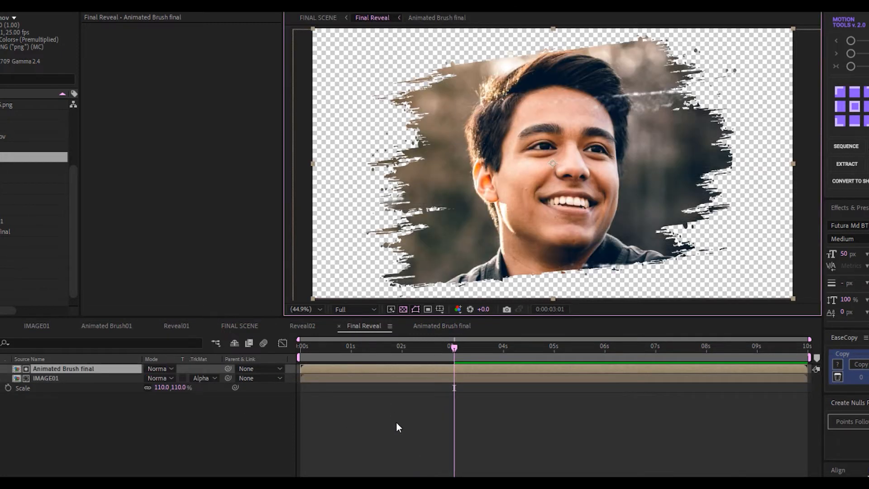
{"action": "key", "text": "Tab"}
{"action": "left_click", "coordinate": [336, 425]}
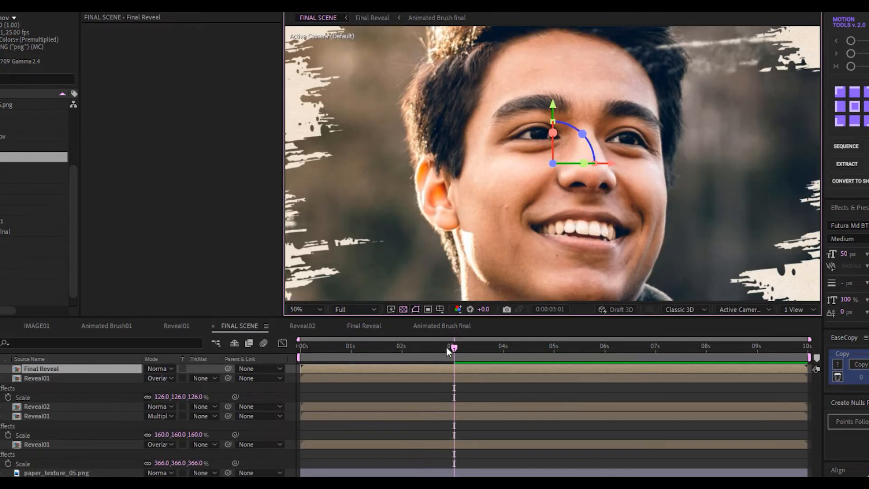
{"action": "left_click_drag", "start_coordinate": [446, 346], "coordinate": [359, 353]}
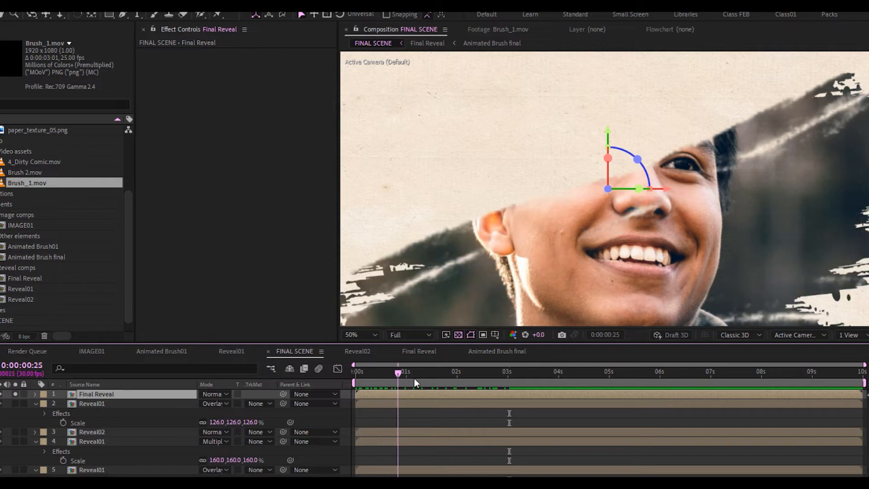
{"action": "left_click_drag", "start_coordinate": [414, 378], "coordinate": [521, 379]}
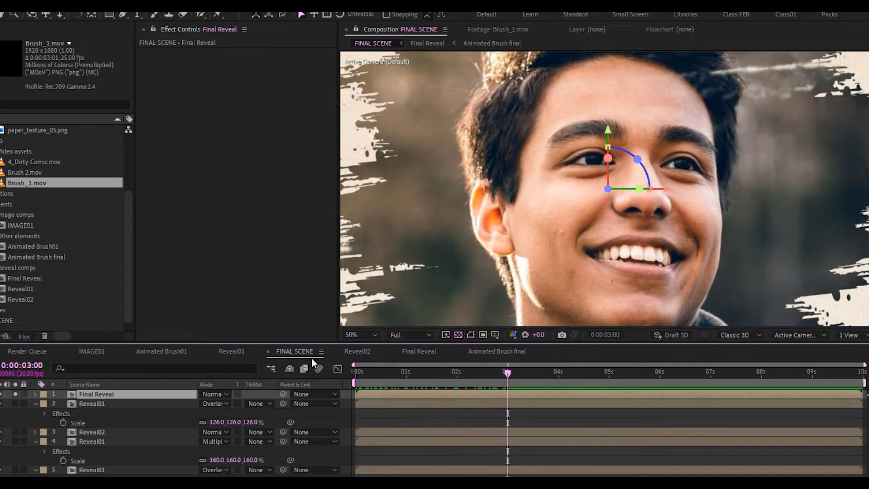
{"action": "left_click", "coordinate": [359, 335]}
{"action": "left_click", "coordinate": [364, 376]}
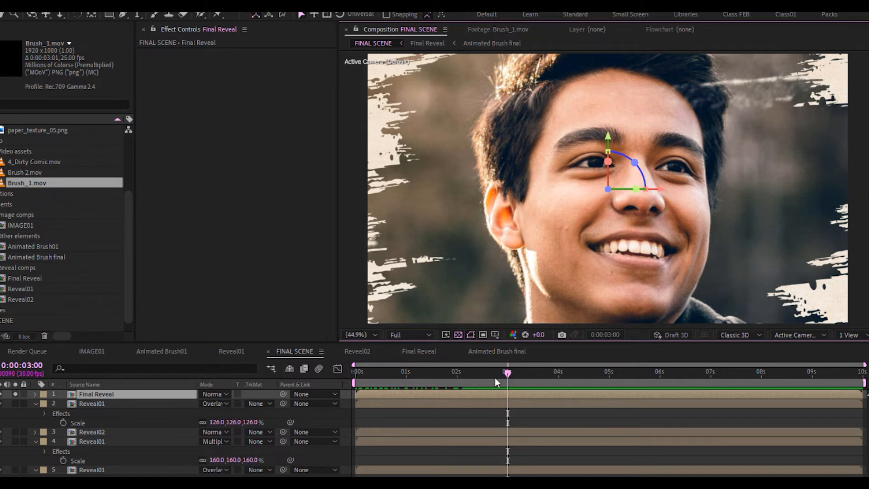
{"action": "left_click_drag", "start_coordinate": [494, 377], "coordinate": [509, 376]}
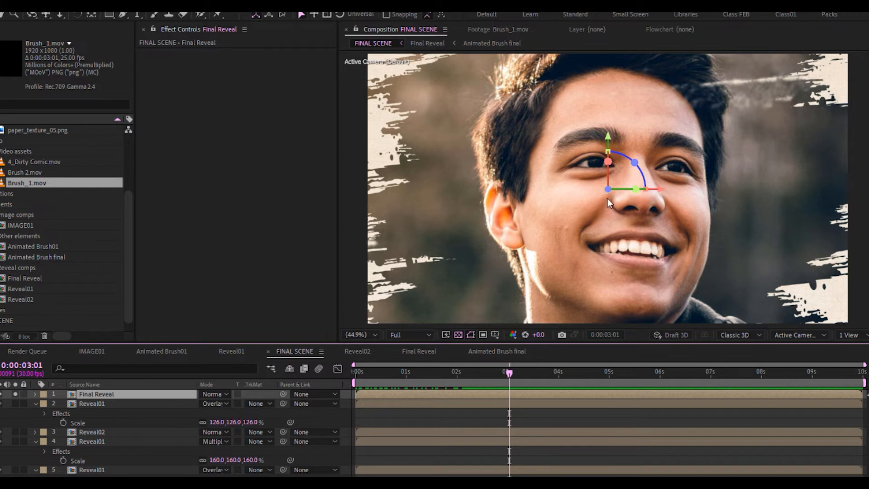
Step: Turn off solo for the Final Reveal and paper_texture_05.png layers and check the full scene
{"action": "left_click", "coordinate": [16, 393]}
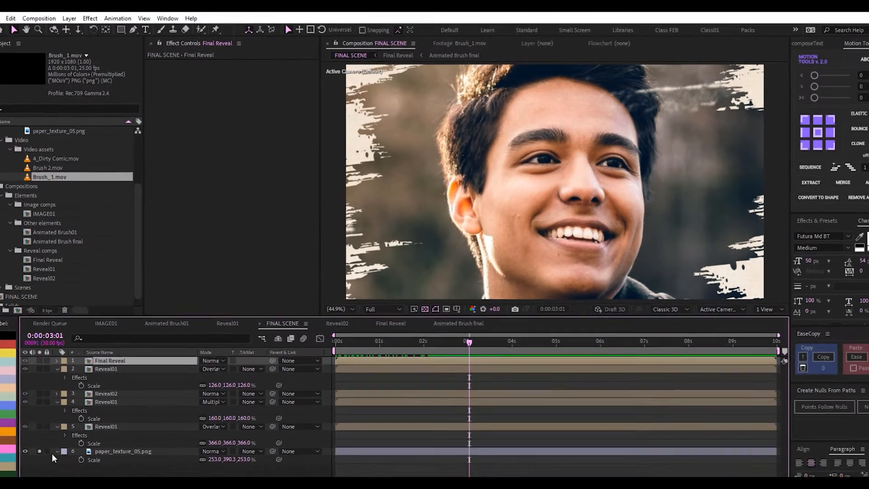
{"action": "left_click", "coordinate": [50, 429]}
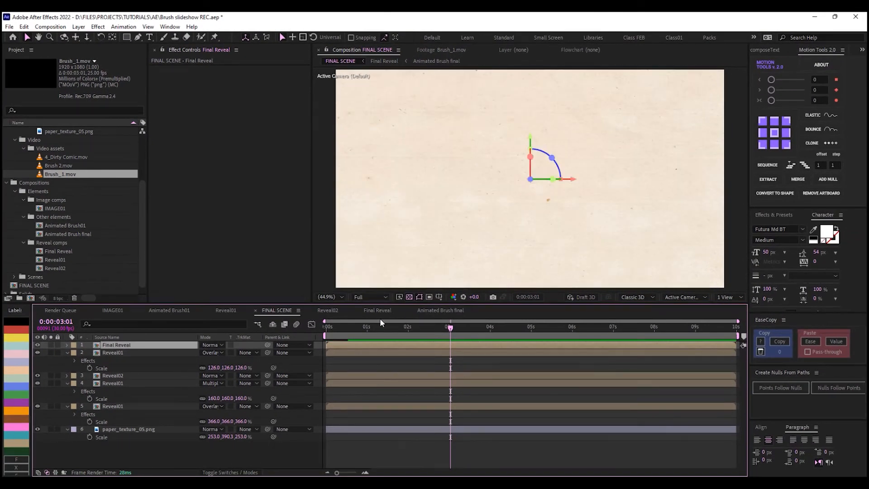
{"action": "left_click_drag", "start_coordinate": [373, 327], "coordinate": [430, 334]}
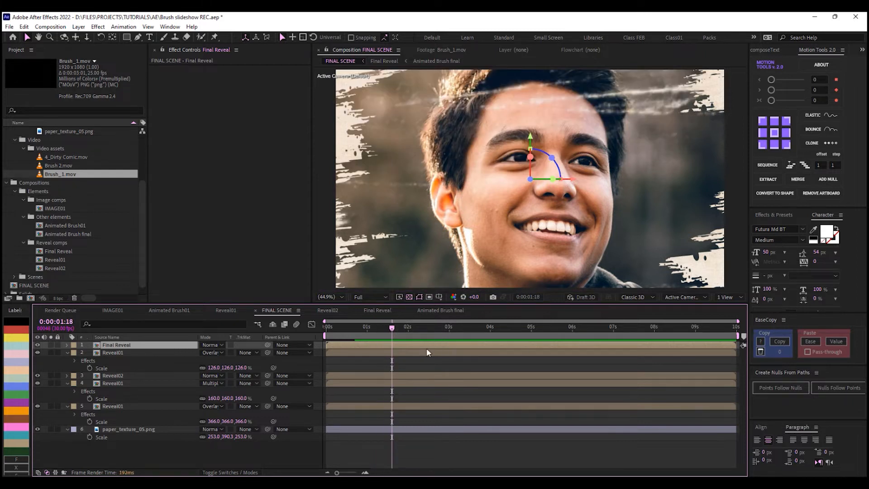
Step: Collapse the expanded properties of all six layers in FINAL SCENE and deselect them
{"action": "left_click", "coordinate": [119, 430], "text": "shift"}
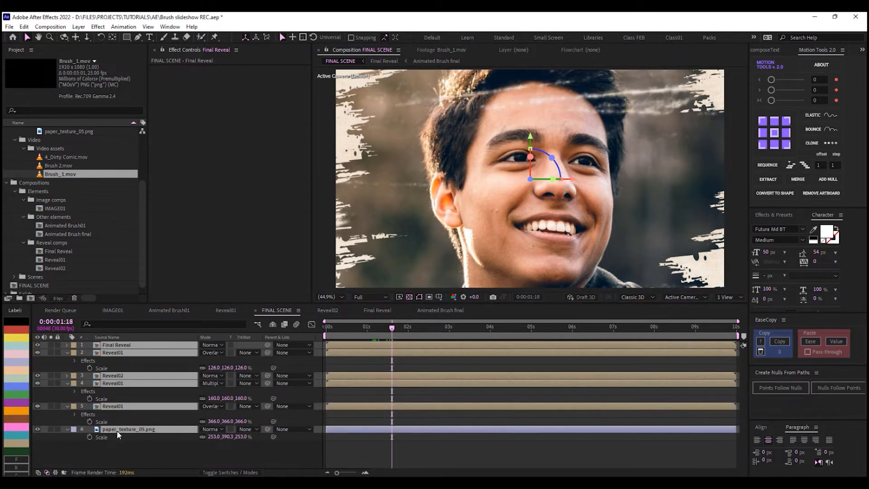
{"action": "key", "text": "u"}
{"action": "left_click", "coordinate": [179, 426]}
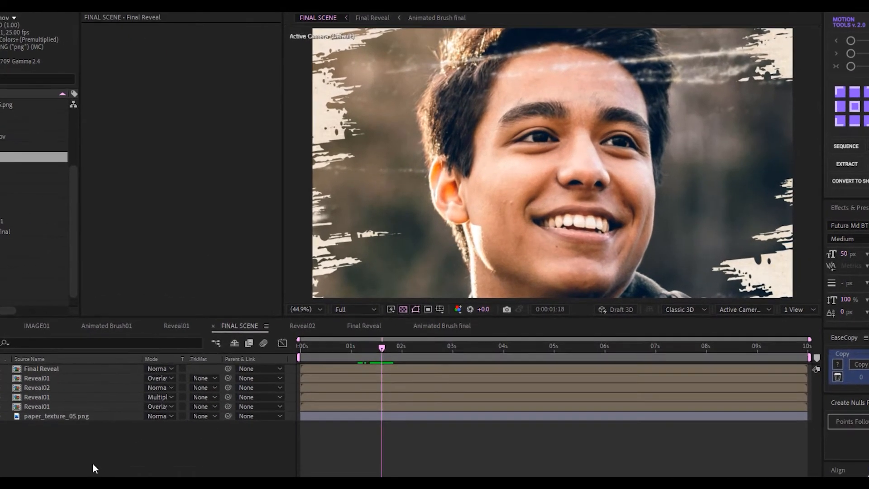
Step: Add a two-node camera with the 35mm preset to FINAL SCENE
{"action": "right_click", "coordinate": [156, 423]}
{"action": "mouse_move", "coordinate": [122, 318]}
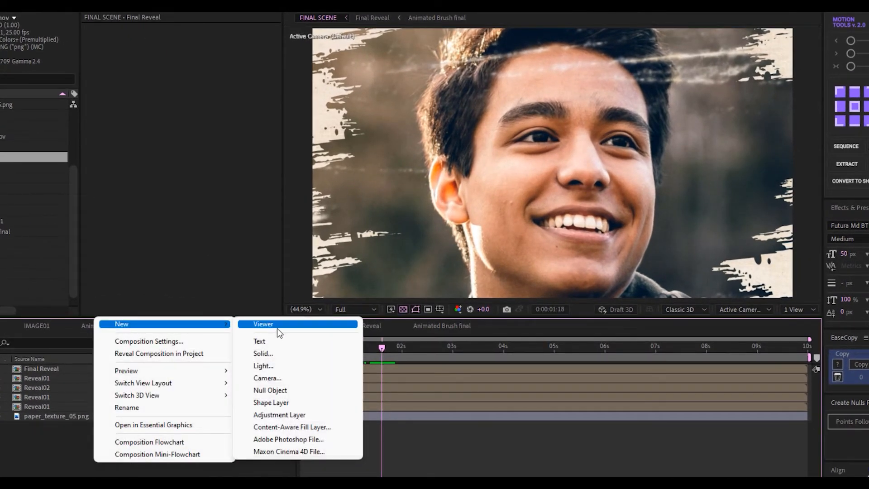
{"action": "left_click", "coordinate": [272, 366]}
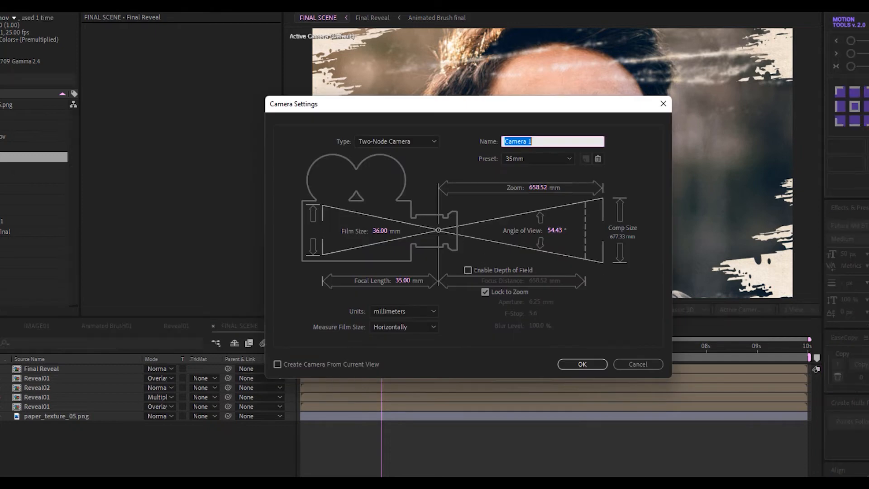
{"action": "left_click", "coordinate": [569, 151]}
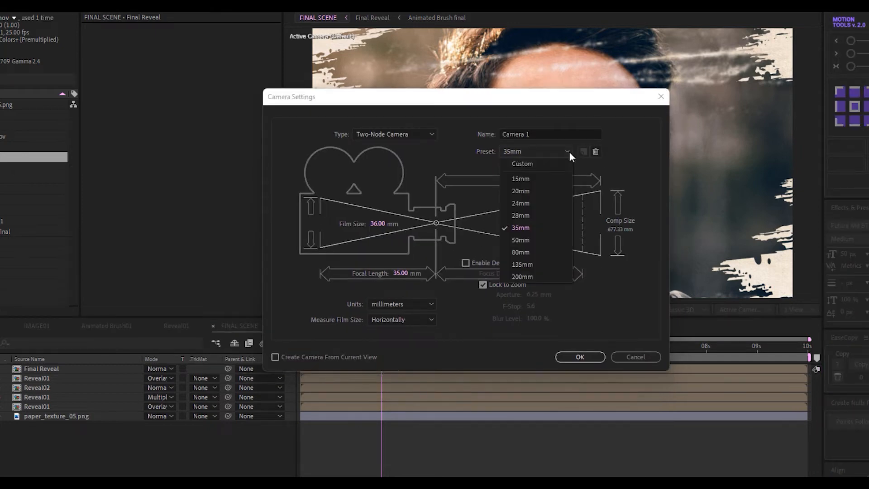
{"action": "left_click", "coordinate": [522, 227]}
{"action": "left_click", "coordinate": [581, 355]}
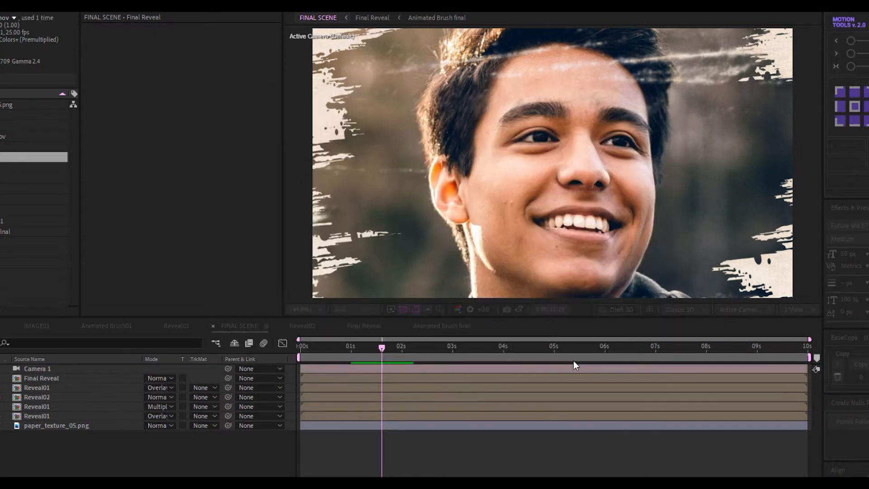
Step: Create a null object in FINAL SCENE and name it "Cam con"
{"action": "right_click", "coordinate": [42, 452]}
{"action": "mouse_move", "coordinate": [122, 320]}
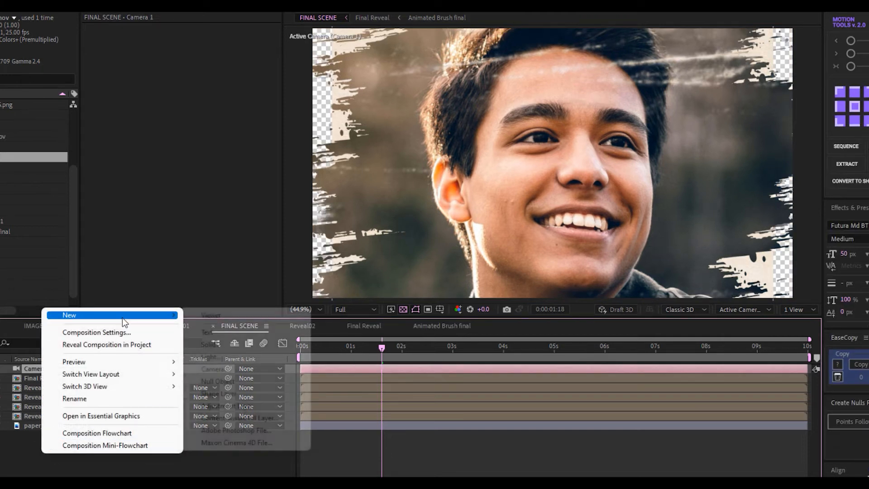
{"action": "left_click", "coordinate": [227, 382]}
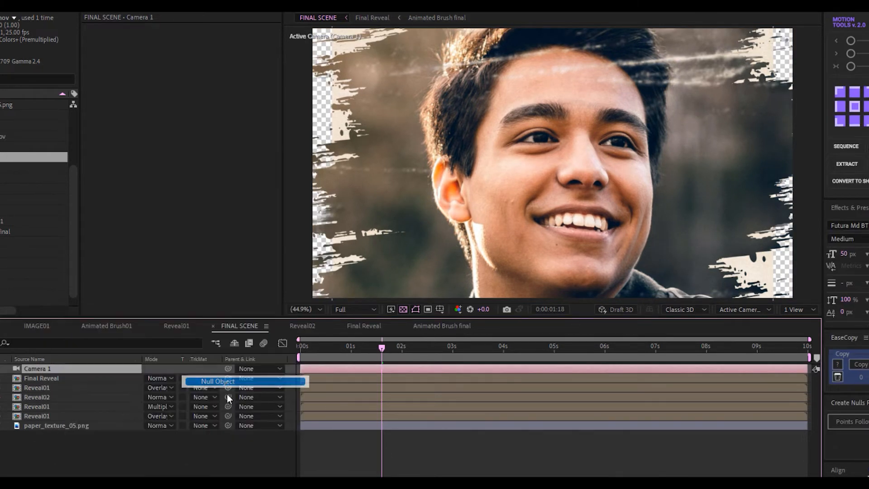
{"action": "key", "text": "Return"}
{"action": "type", "text": "Cam con"}
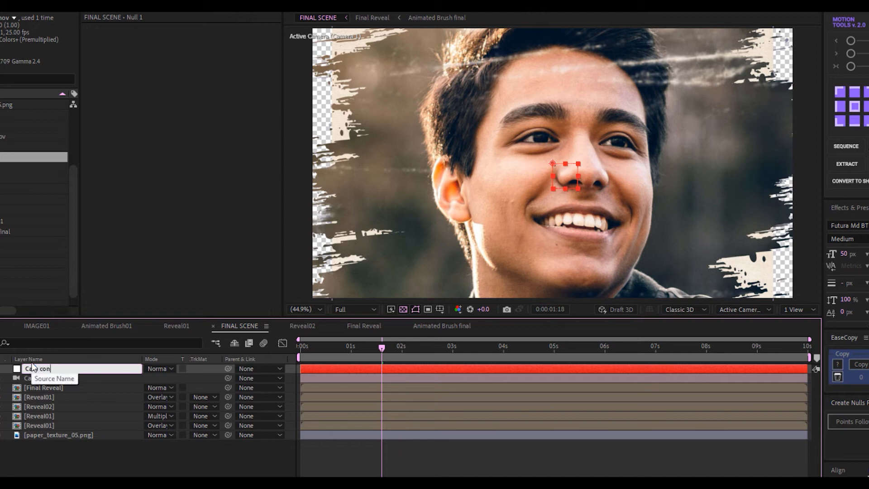
{"action": "key", "text": "Return"}
Step: Parent Camera 1 to the Cam con null and make Cam con a 3D layer
{"action": "left_click", "coordinate": [35, 379]}
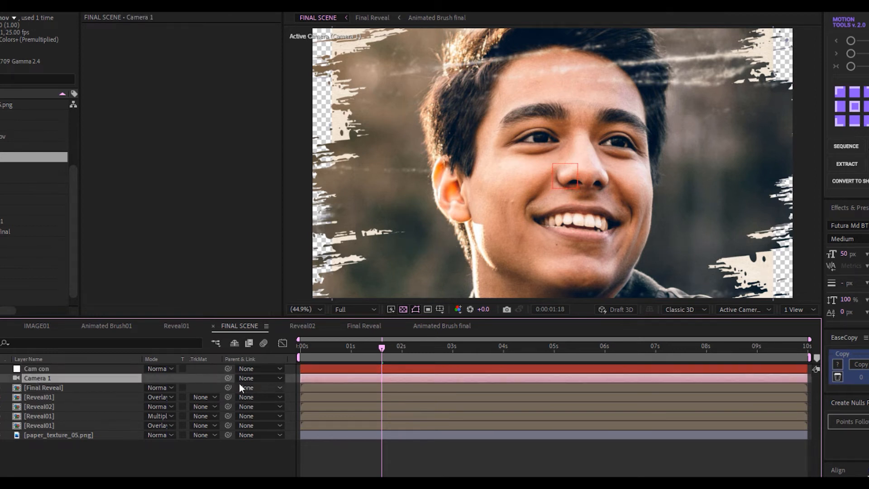
{"action": "left_click_drag", "start_coordinate": [228, 378], "coordinate": [43, 368]}
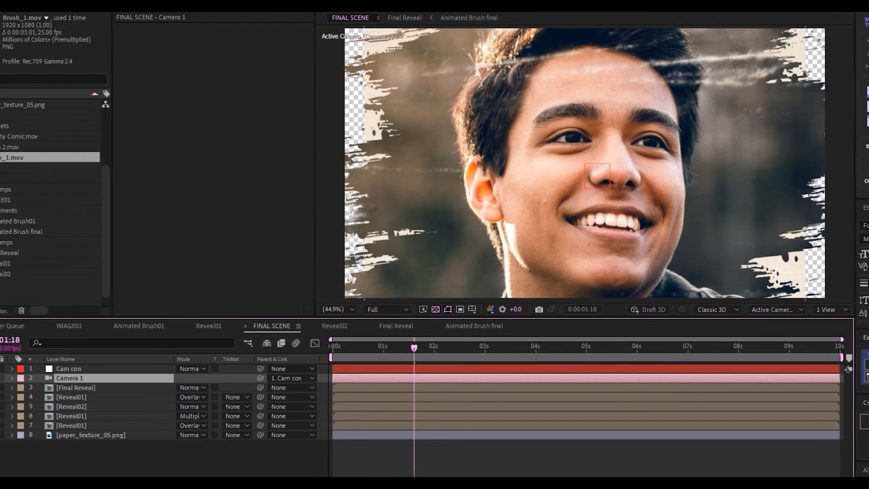
{"action": "key", "text": "F4"}
{"action": "left_click", "coordinate": [248, 368]}
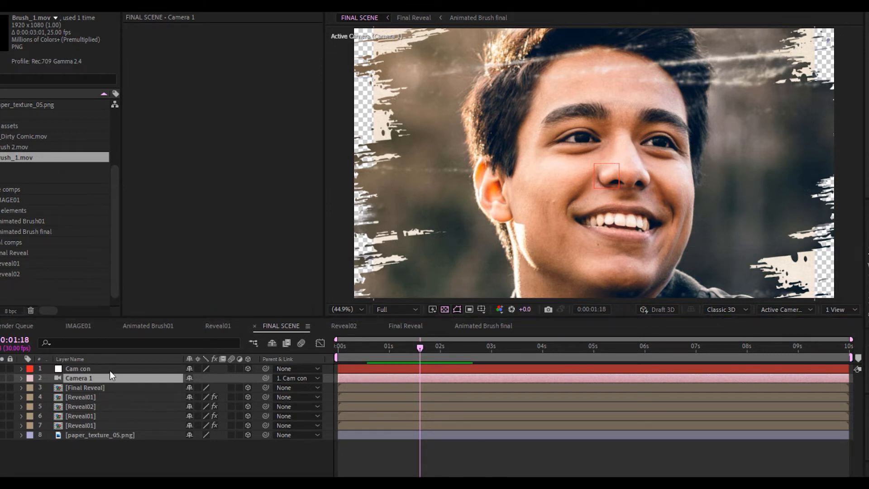
Step: Set the Z position of the Cam con null to -128
{"action": "left_click", "coordinate": [107, 369]}
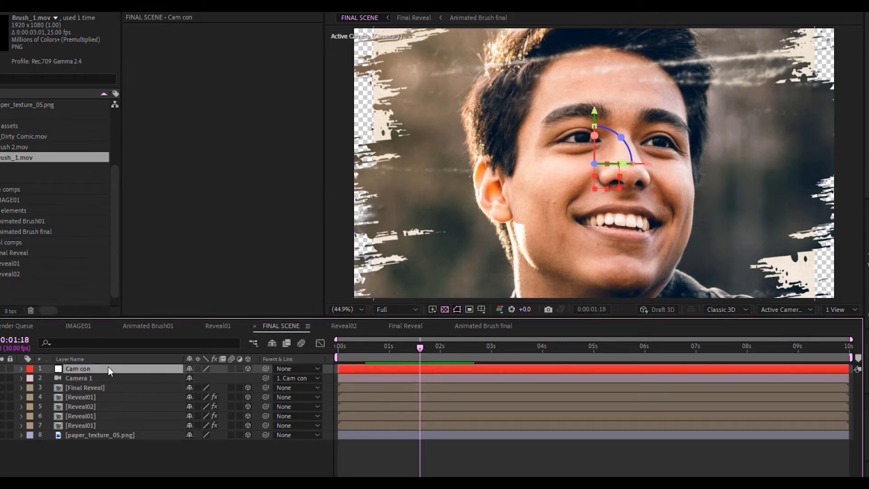
{"action": "key", "text": "p"}
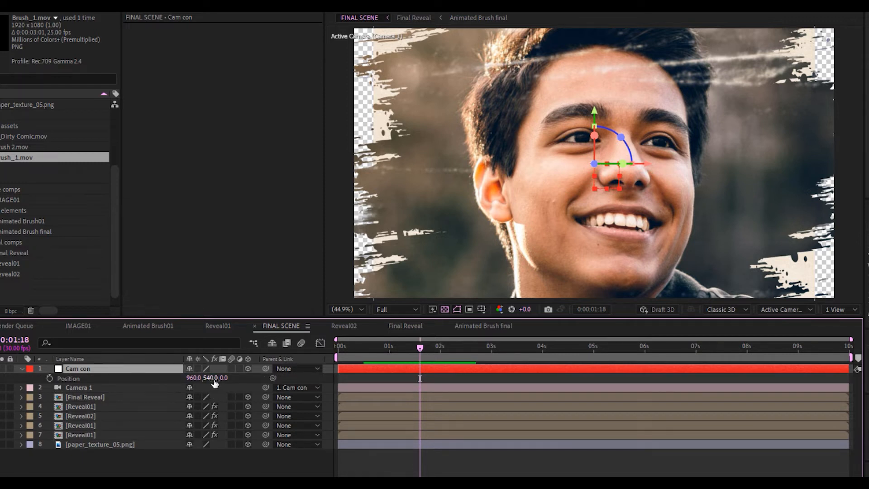
{"action": "left_click_drag", "start_coordinate": [223, 378], "coordinate": [186, 383]}
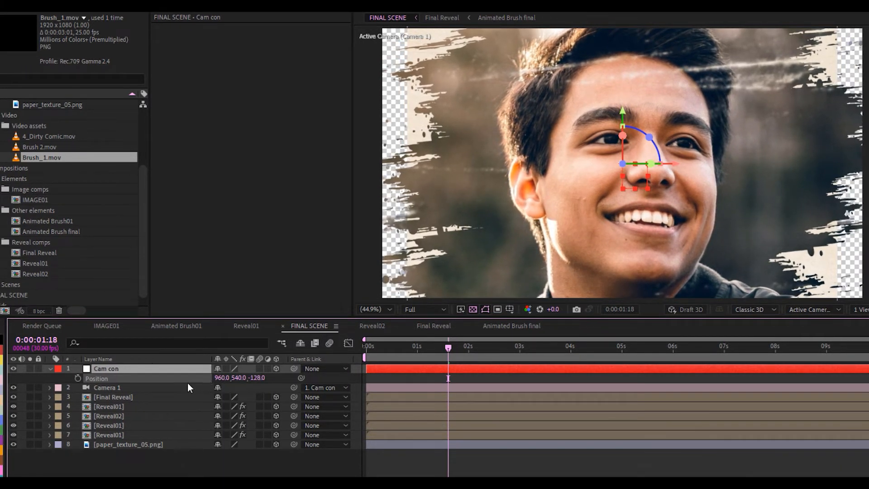
{"action": "key", "text": "Return"}
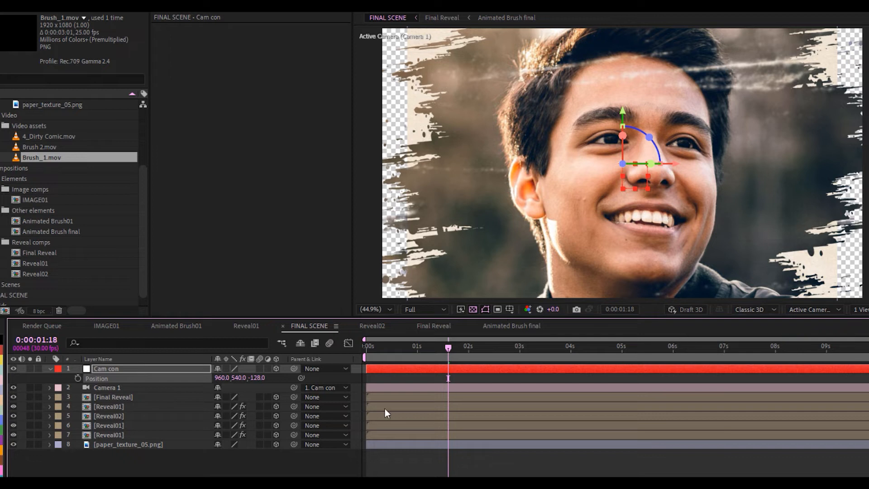
Step: Scale paper_texture_05.png up to 289.0, 445.8, 289.0% so it fills the camera frame
{"action": "left_click", "coordinate": [134, 444]}
{"action": "key", "text": "s"}
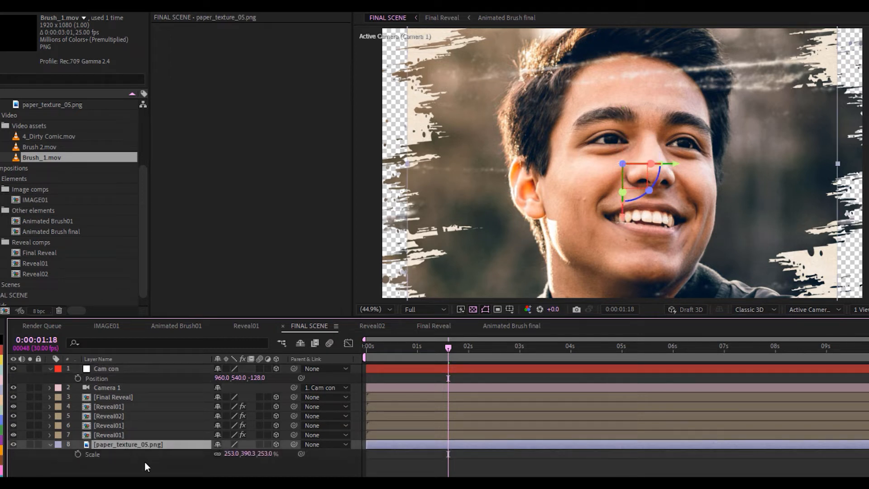
{"action": "left_click_drag", "start_coordinate": [264, 453], "coordinate": [281, 453]}
{"action": "key", "text": "Return"}
{"action": "left_click", "coordinate": [281, 467]}
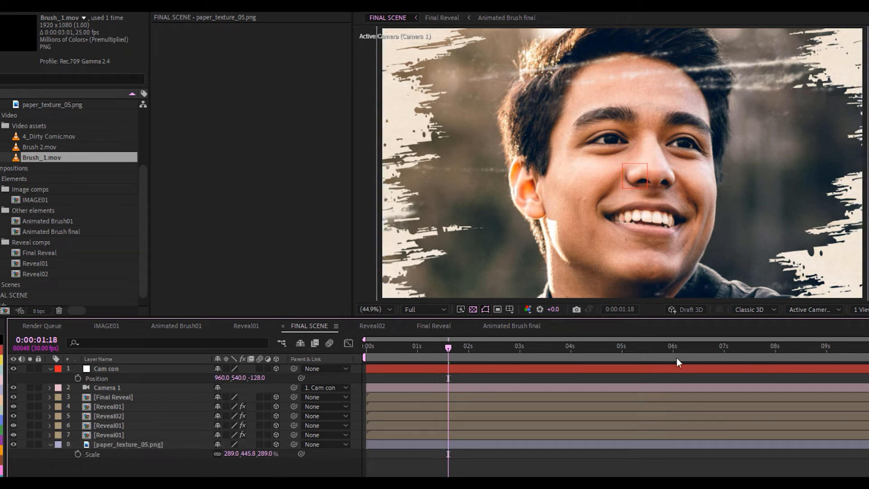
Step: Keyframe Cam con's Position at 5 seconds, and at 0 seconds set its Z position to 3190
{"action": "left_click", "coordinate": [623, 348]}
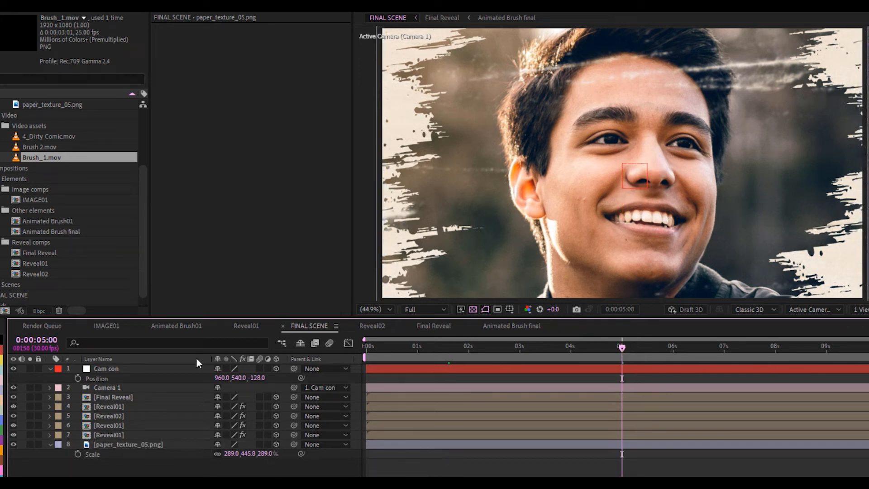
{"action": "left_click", "coordinate": [78, 378]}
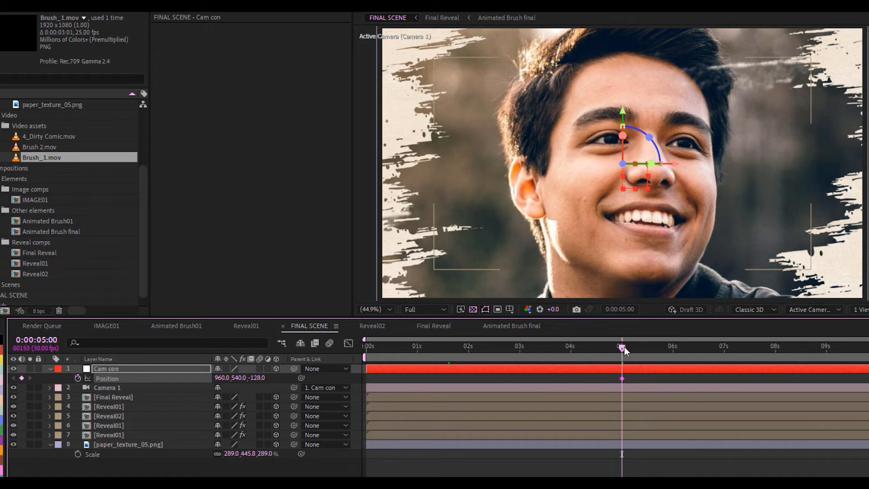
{"action": "left_click_drag", "start_coordinate": [623, 349], "coordinate": [352, 346]}
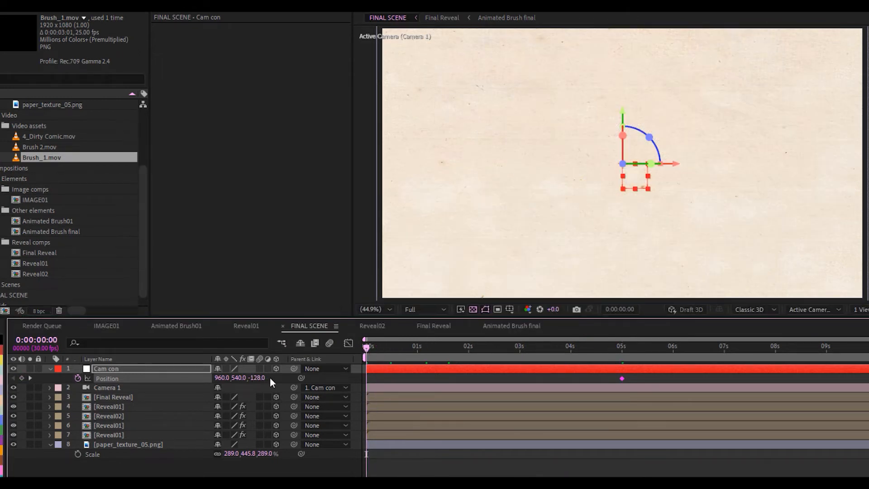
{"action": "left_click_drag", "start_coordinate": [265, 377], "coordinate": [317, 379]}
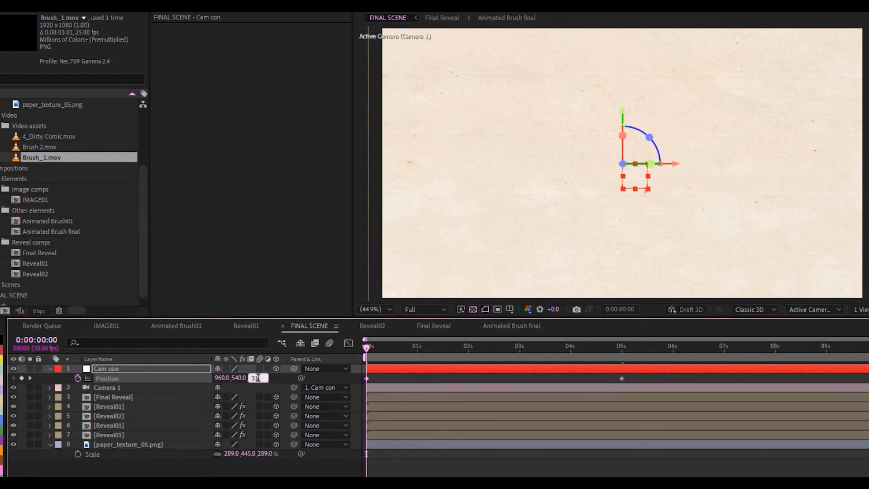
{"action": "key", "text": "Return"}
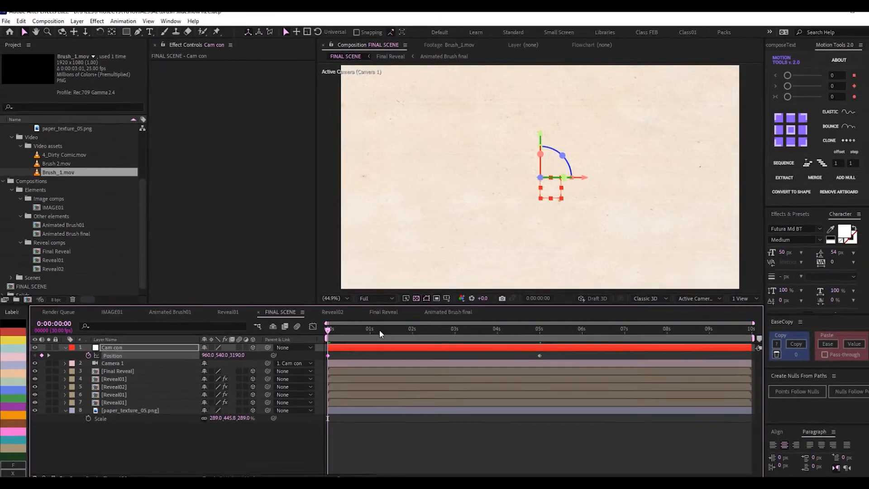
Step: Show two views of the scene and check the camera's move from above and through Camera 1
{"action": "left_click", "coordinate": [862, 309]}
{"action": "left_click", "coordinate": [733, 317]}
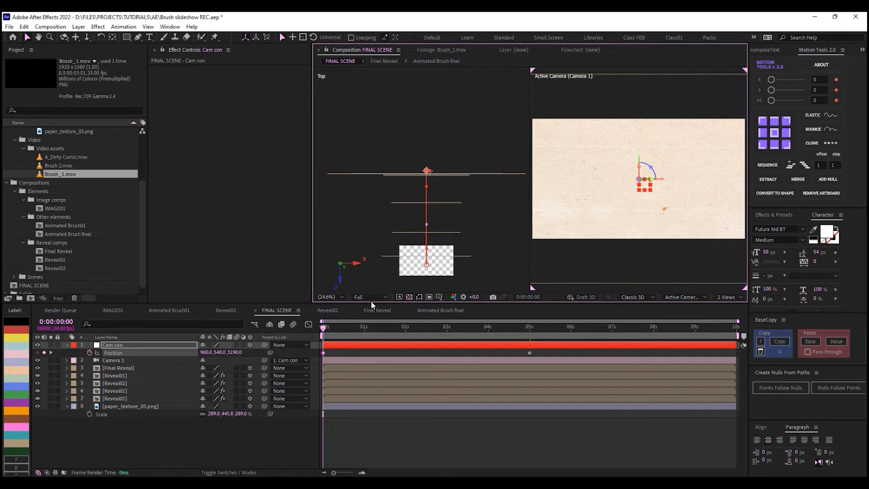
{"action": "key", "text": "space"}
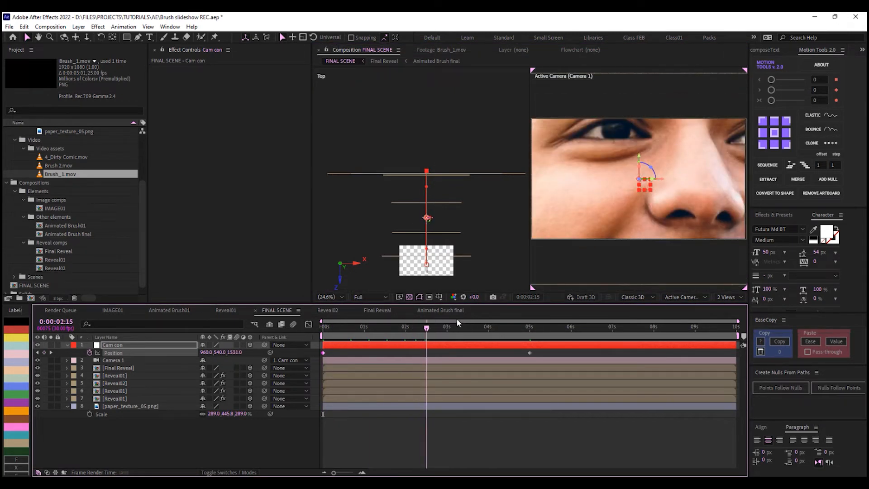
{"action": "left_click_drag", "start_coordinate": [426, 329], "coordinate": [322, 332]}
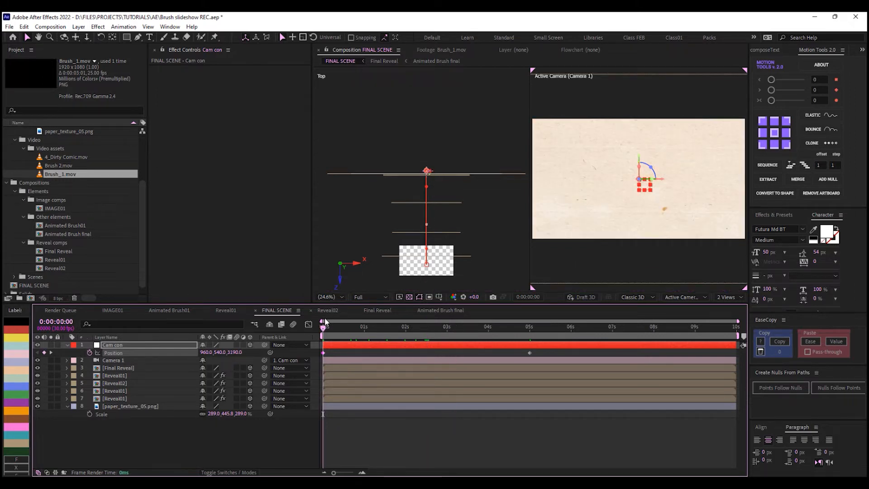
Step: Apply Easy Ease to both Cam con Position keyframes and reshape the speed graph to peak early and slow gradually into the last keyframe
{"action": "left_click_drag", "start_coordinate": [326, 331], "coordinate": [318, 375]}
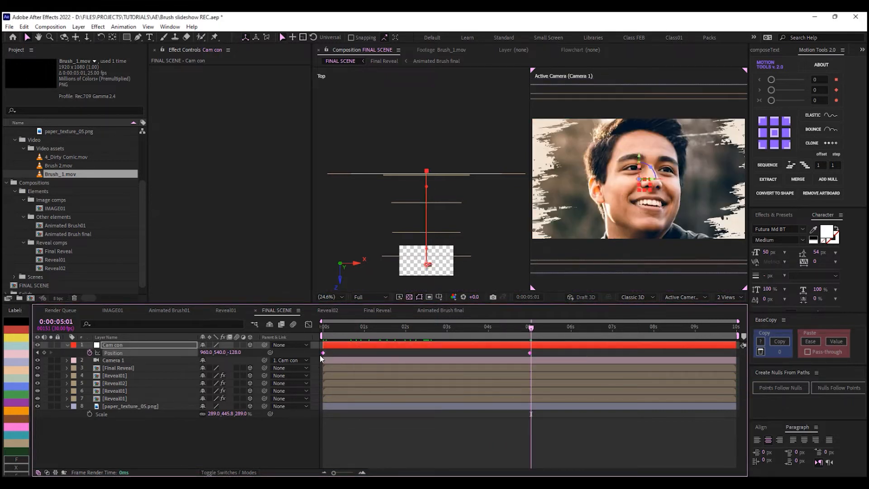
{"action": "right_click", "coordinate": [323, 355]}
{"action": "mouse_move", "coordinate": [358, 463]}
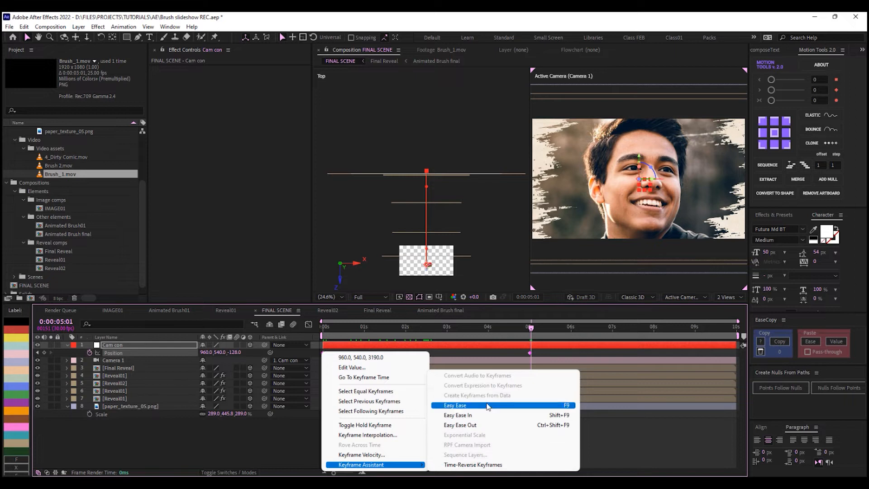
{"action": "left_click", "coordinate": [487, 406]}
{"action": "left_click", "coordinate": [309, 324]}
{"action": "left_click_drag", "start_coordinate": [556, 430], "coordinate": [426, 446]}
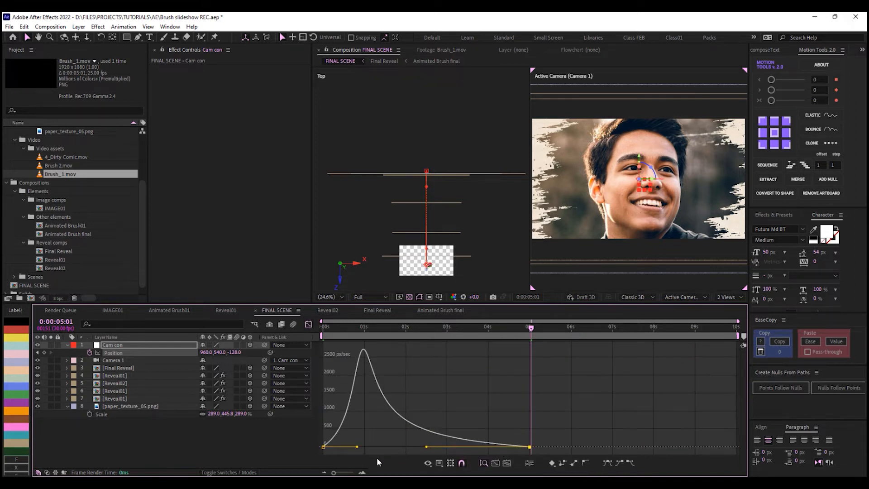
{"action": "left_click", "coordinate": [308, 324]}
Step: Return to a single view, preview the eased camera move from the start, and stop around 2:20
{"action": "left_click", "coordinate": [729, 297]}
{"action": "left_click", "coordinate": [724, 313]}
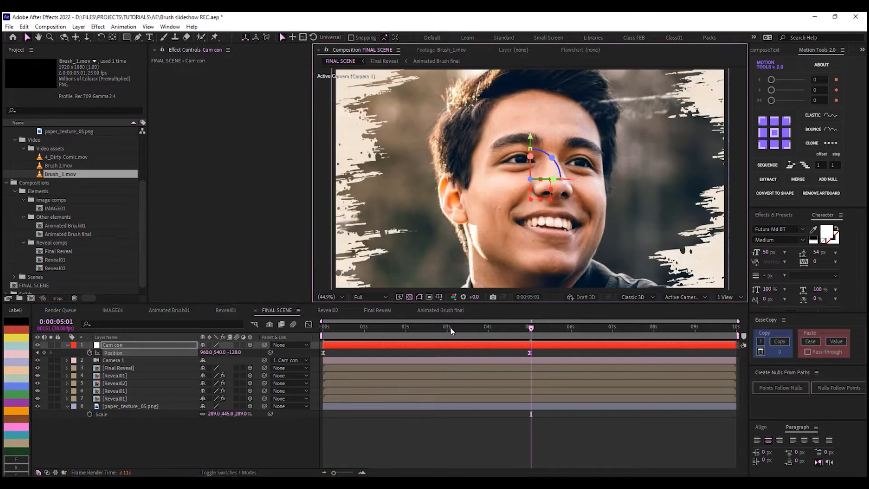
{"action": "scroll", "coordinate": [573, 235], "scroll_direction": "down", "scroll_amount": 2}
{"action": "left_click", "coordinate": [323, 327]}
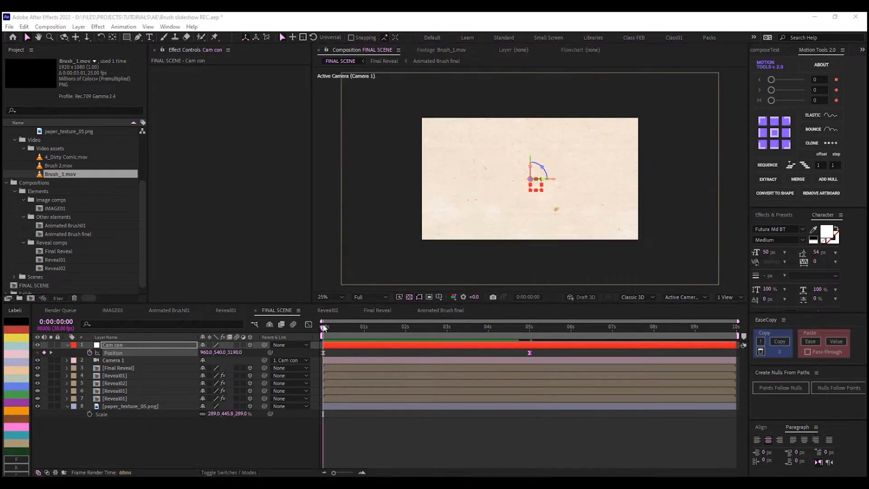
{"action": "key", "text": "space"}
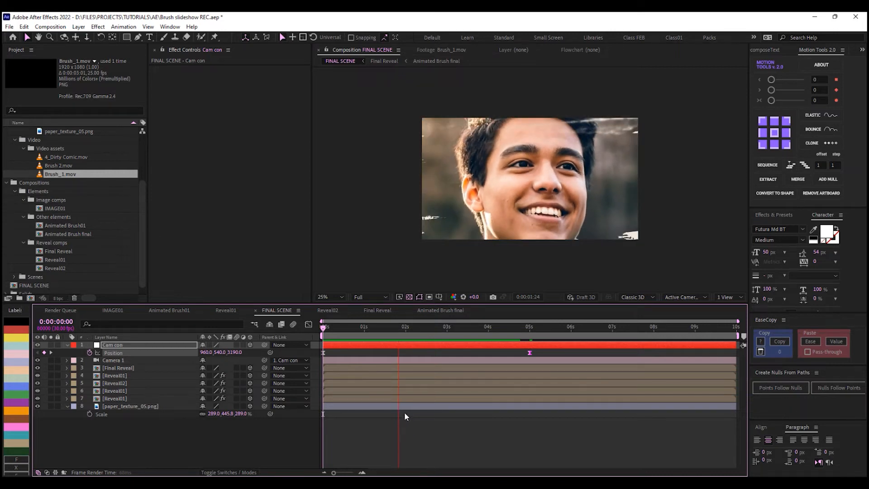
{"action": "key", "text": "space"}
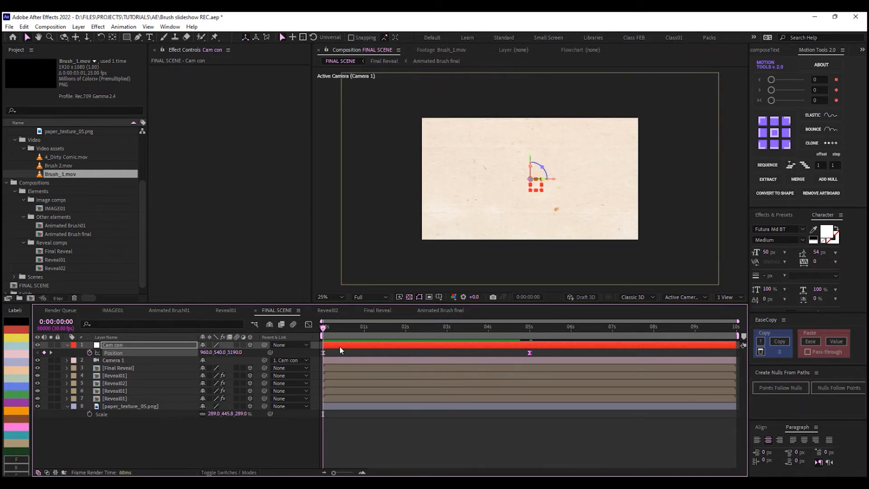
{"action": "key", "text": "space"}
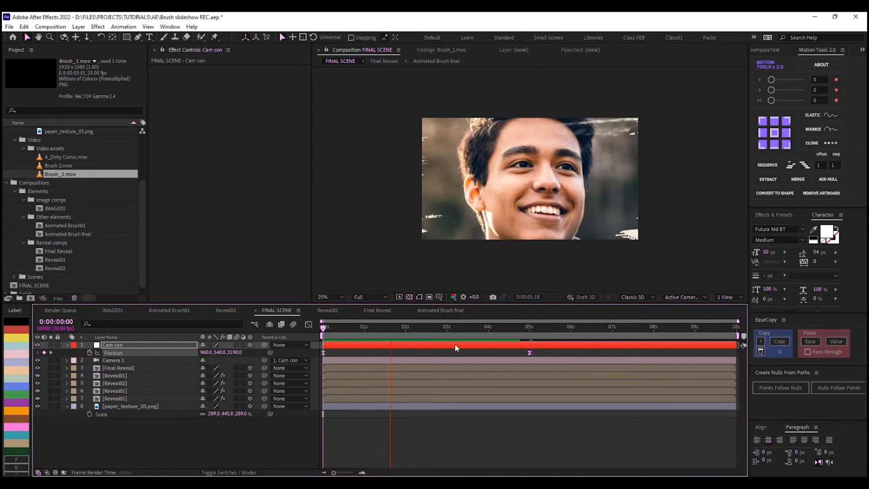
{"action": "left_click", "coordinate": [433, 327]}
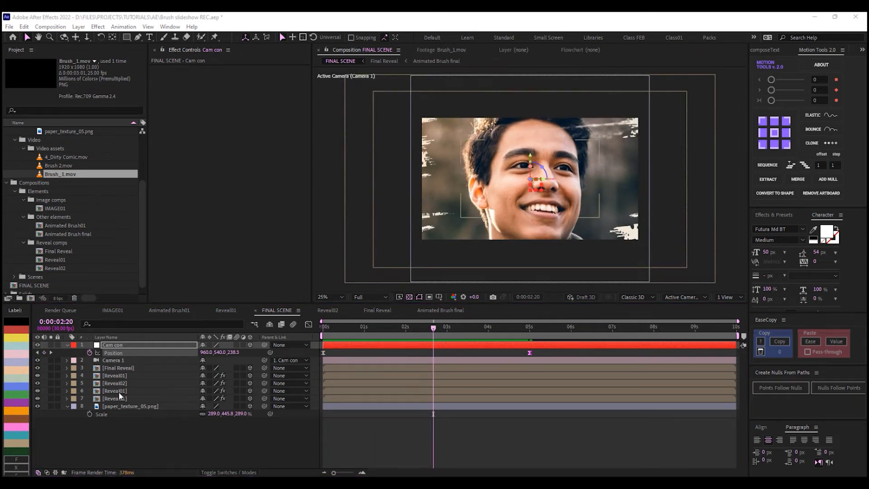
Step: Shift the Reveal01 layer in row 6 a few frames later in the timeline
{"action": "left_click", "coordinate": [138, 392]}
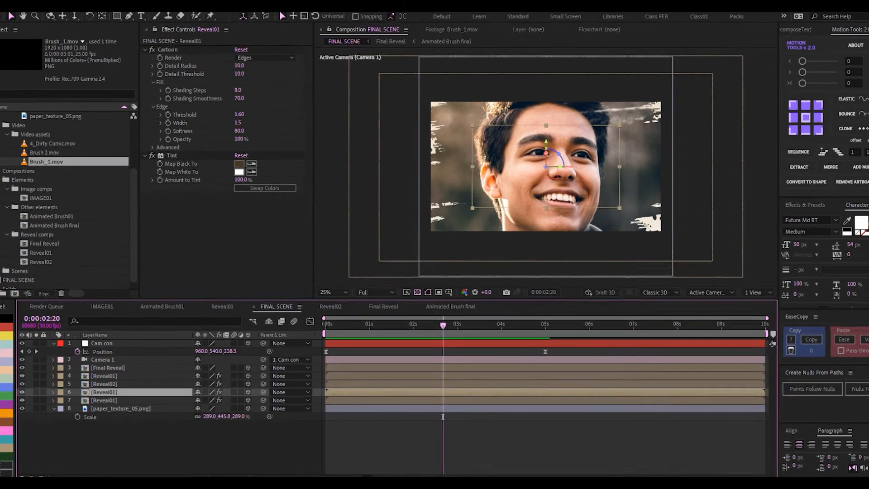
{"action": "key", "text": "equal"}
{"action": "key", "text": "equal"}
{"action": "left_click_drag", "start_coordinate": [341, 394], "coordinate": [372, 395]}
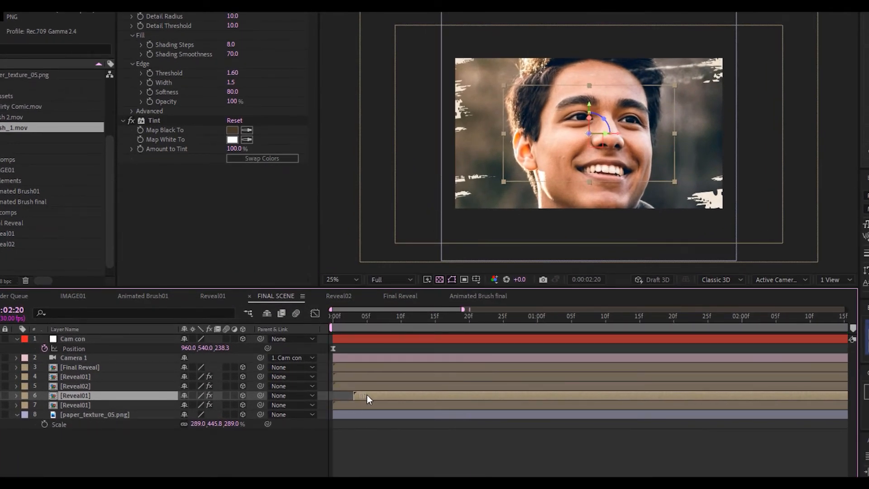
Step: Stagger the layer start times: Reveal02 at about 1:00, row 4 Reveal01 at about 1:05, and Final Reveal at about 1:10
{"action": "left_click", "coordinate": [395, 386]}
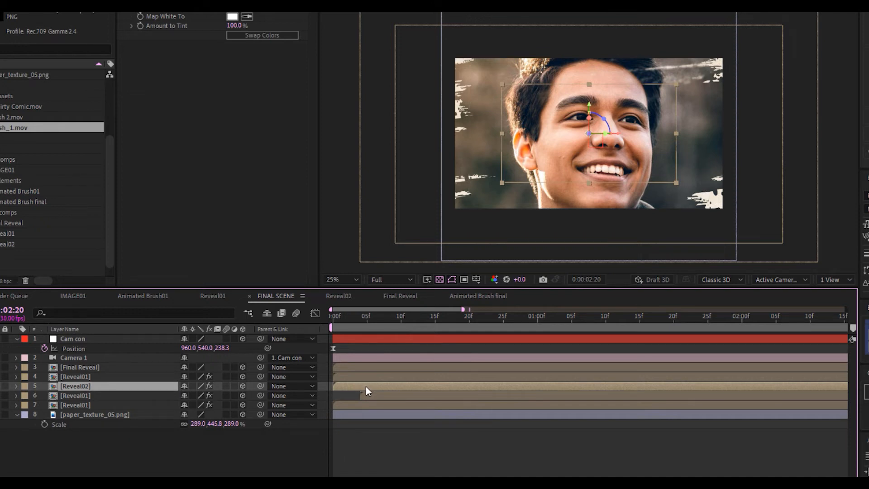
{"action": "left_click_drag", "start_coordinate": [386, 389], "coordinate": [584, 385]}
{"action": "left_click", "coordinate": [419, 377]}
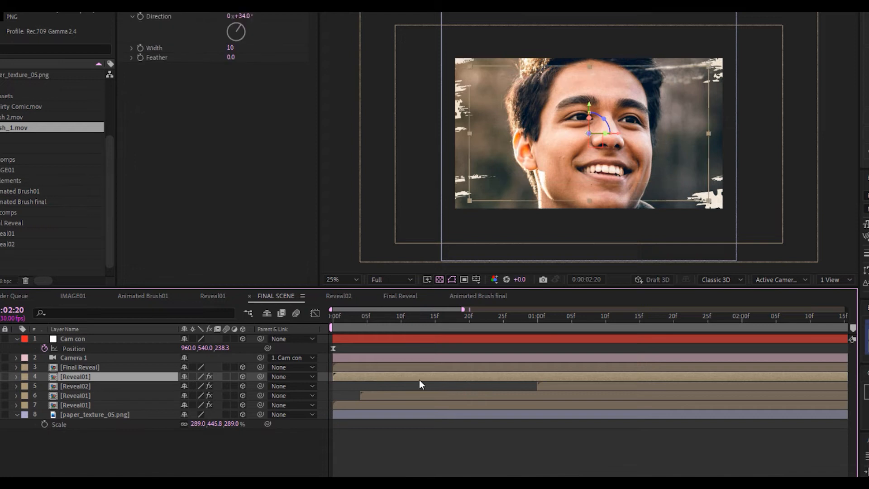
{"action": "left_click_drag", "start_coordinate": [435, 379], "coordinate": [644, 379]}
{"action": "left_click", "coordinate": [79, 367]}
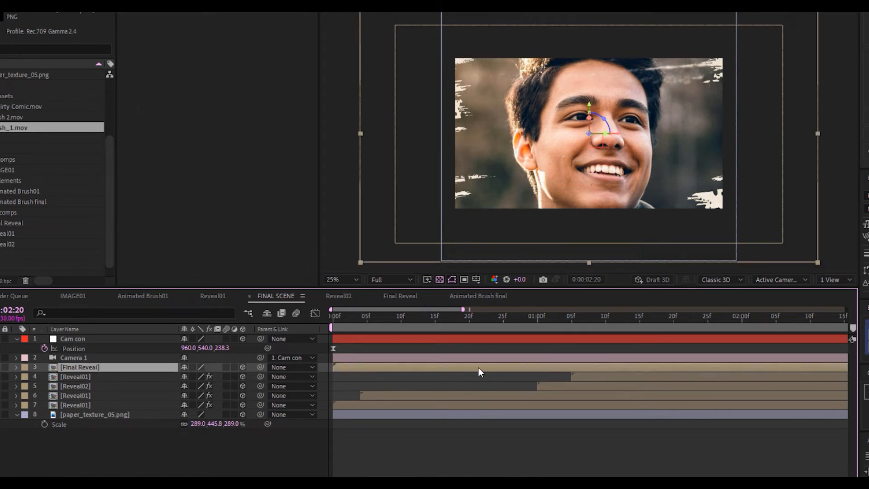
{"action": "left_click_drag", "start_coordinate": [478, 367], "coordinate": [759, 367]}
Step: Preview the staggered reveals from the first frame and move the playhead to 2:10
{"action": "left_click_drag", "start_coordinate": [389, 319], "coordinate": [308, 319]}
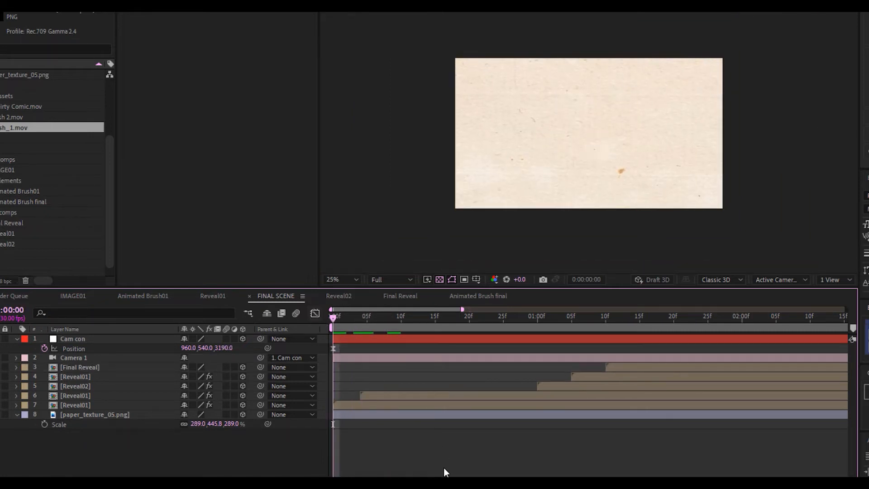
{"action": "key", "text": "space"}
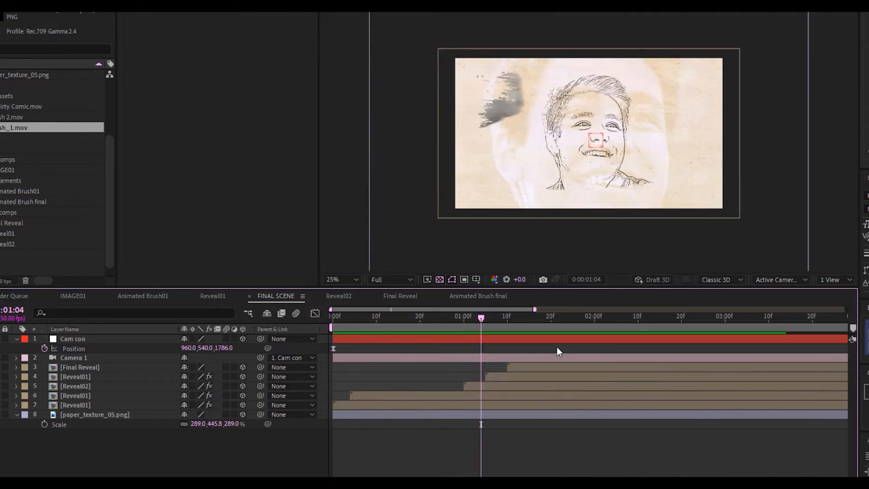
{"action": "scroll", "coordinate": [557, 349], "scroll_direction": "down", "scroll_amount": 3}
{"action": "left_click_drag", "start_coordinate": [389, 320], "coordinate": [451, 333]}
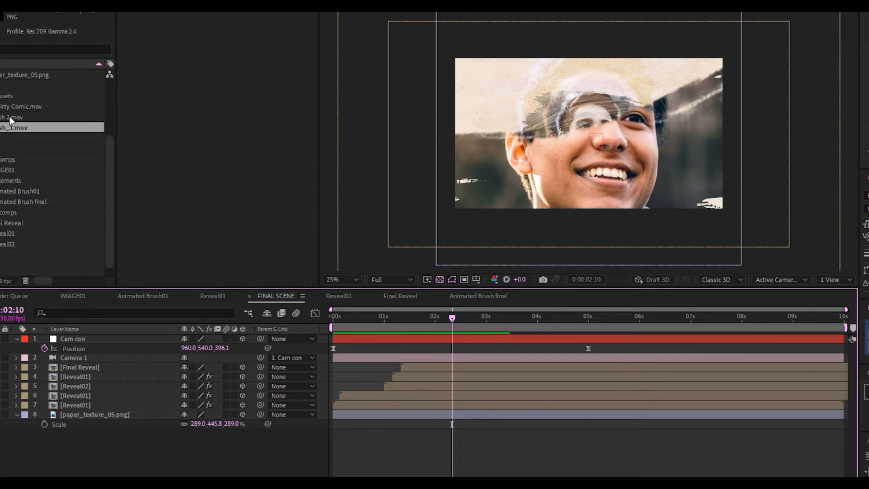
Step: Add Brush 2.mov directly beneath Final Reveal with the same start time, solo it, and scale it to 64%
{"action": "mouse_move", "coordinate": [9, 115]}
{"action": "left_mouse_down"}
{"action": "mouse_move", "coordinate": [18, 115]}
{"action": "mouse_move", "coordinate": [35, 159]}
{"action": "mouse_move", "coordinate": [102, 370]}
{"action": "left_mouse_up"}
{"action": "left_click_drag", "start_coordinate": [359, 380], "coordinate": [426, 377]}
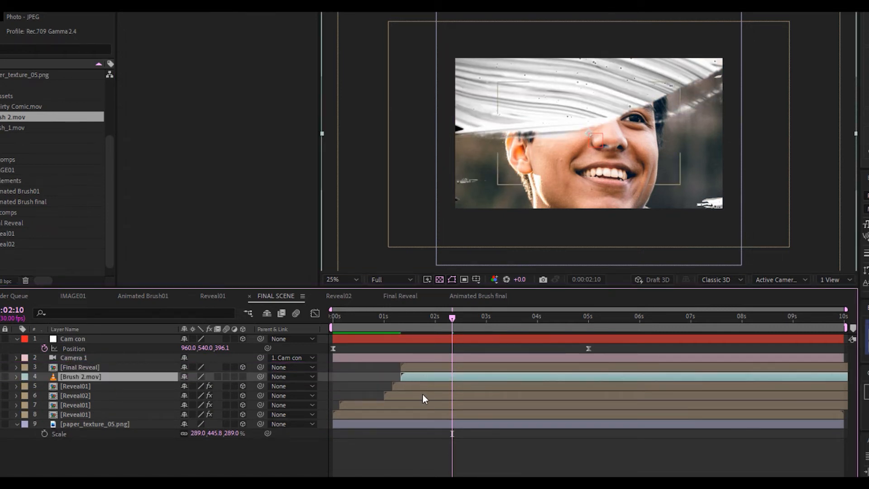
{"action": "left_click", "coordinate": [0, 376]}
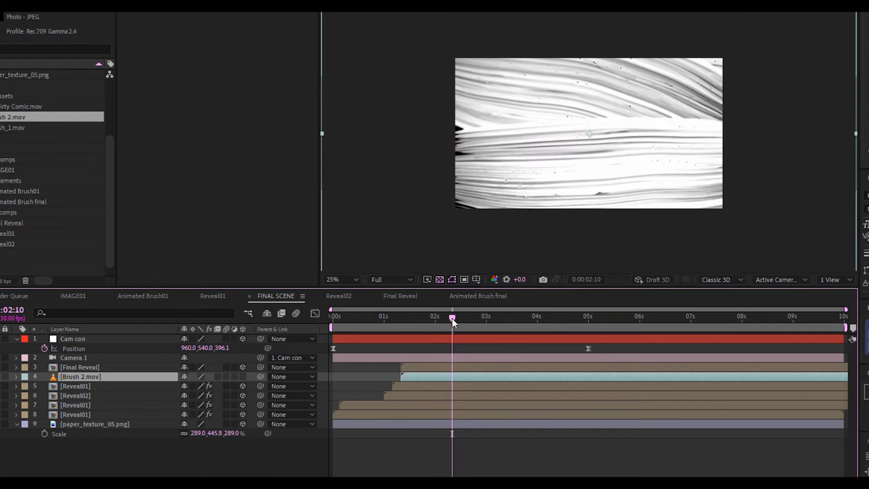
{"action": "left_click_drag", "start_coordinate": [457, 319], "coordinate": [448, 319]}
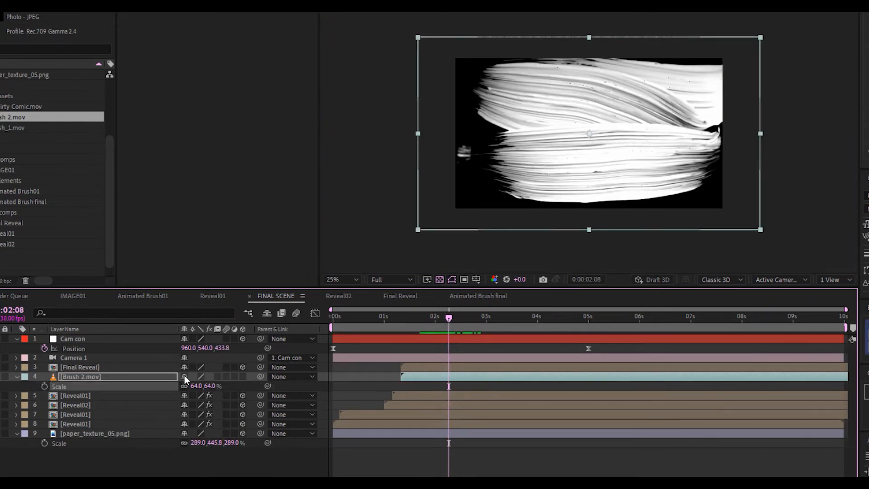
Step: Set the Brush 2.mov layer's blending mode to Screen and turn off its solo
{"action": "left_click", "coordinate": [229, 472]}
{"action": "left_click", "coordinate": [202, 376]}
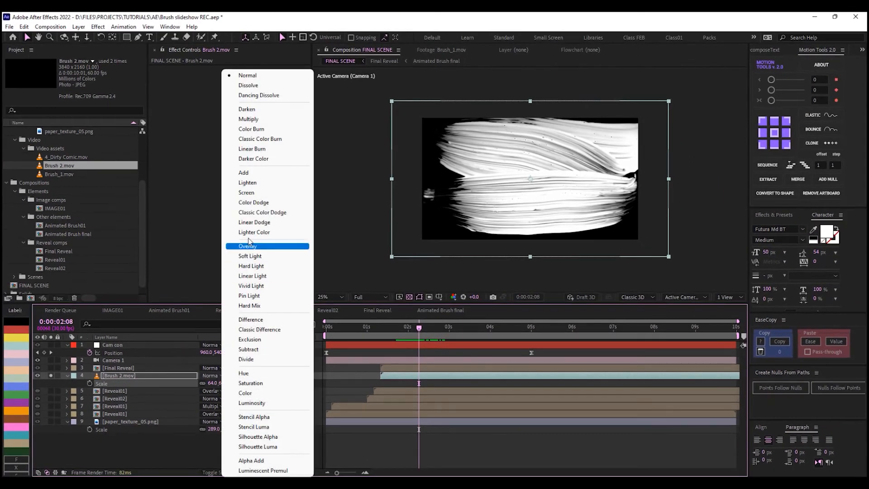
{"action": "left_click", "coordinate": [244, 154]}
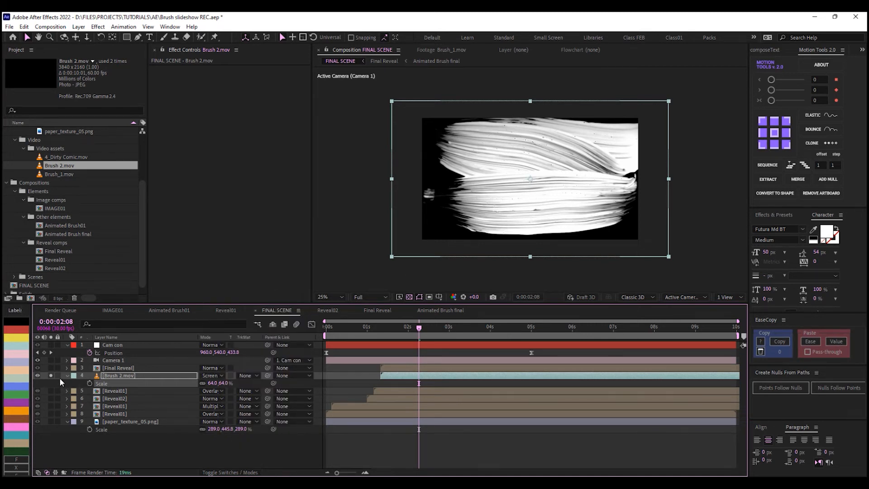
{"action": "left_click", "coordinate": [51, 376]}
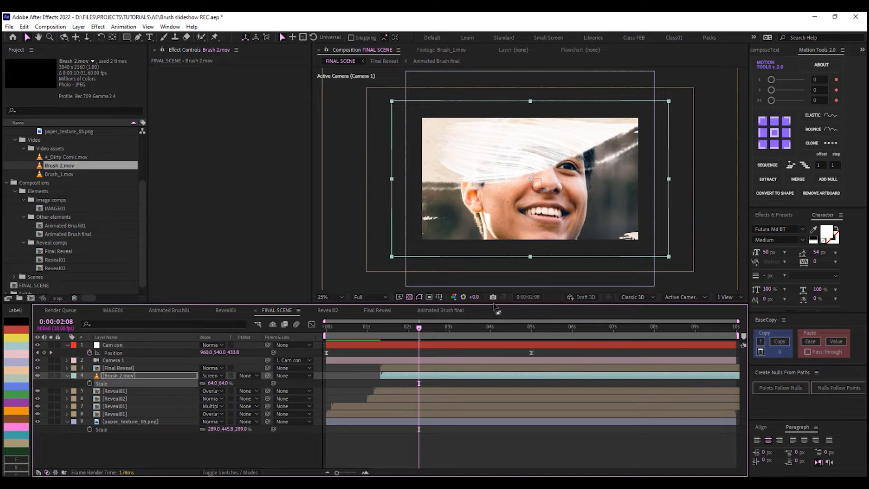
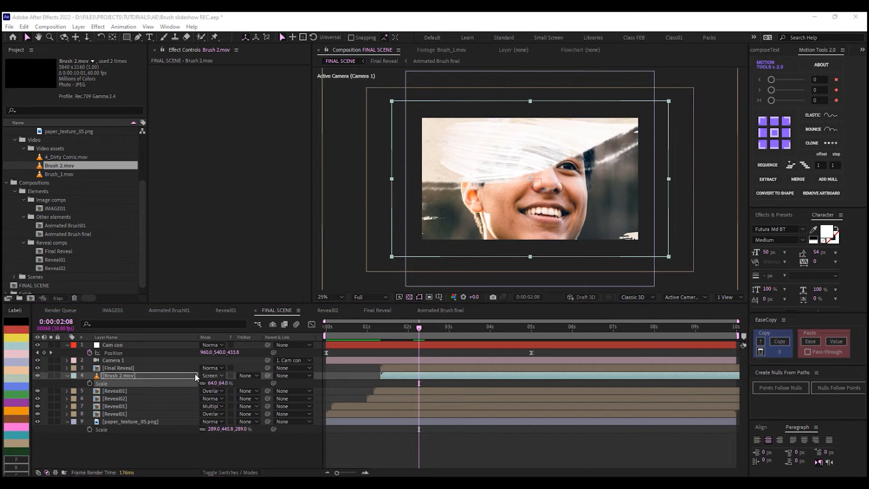
Step: Make Brush 2.mov a 3D layer, move it back in Z just behind the frontmost image layer using two views, and scale it to 87%
{"action": "left_click", "coordinate": [232, 471]}
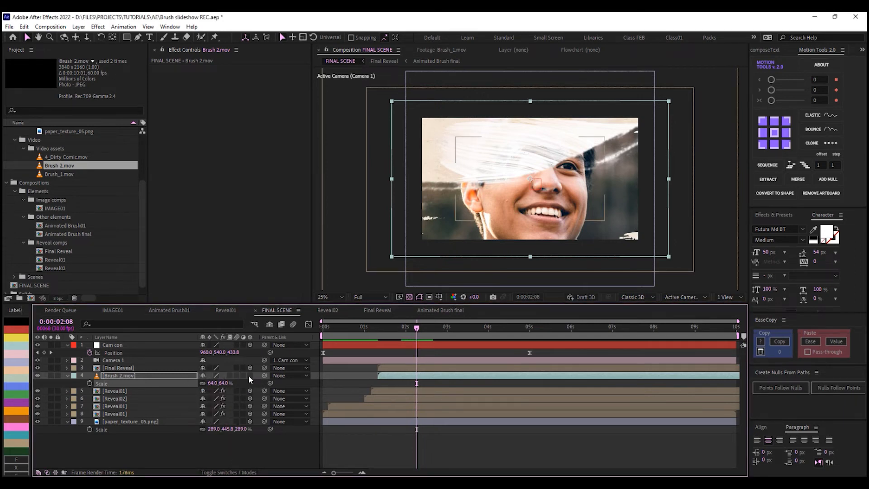
{"action": "left_click", "coordinate": [248, 376]}
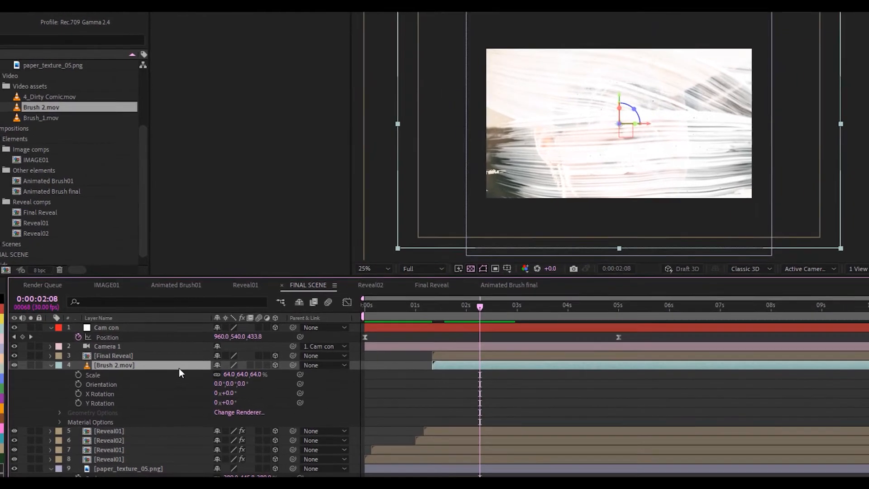
{"action": "key", "text": "p"}
{"action": "left_click", "coordinate": [857, 268]}
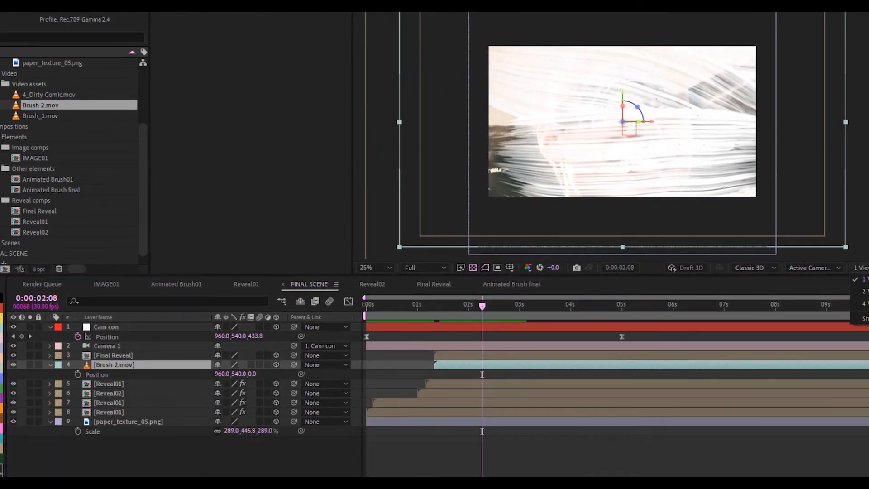
{"action": "left_click", "coordinate": [862, 291]}
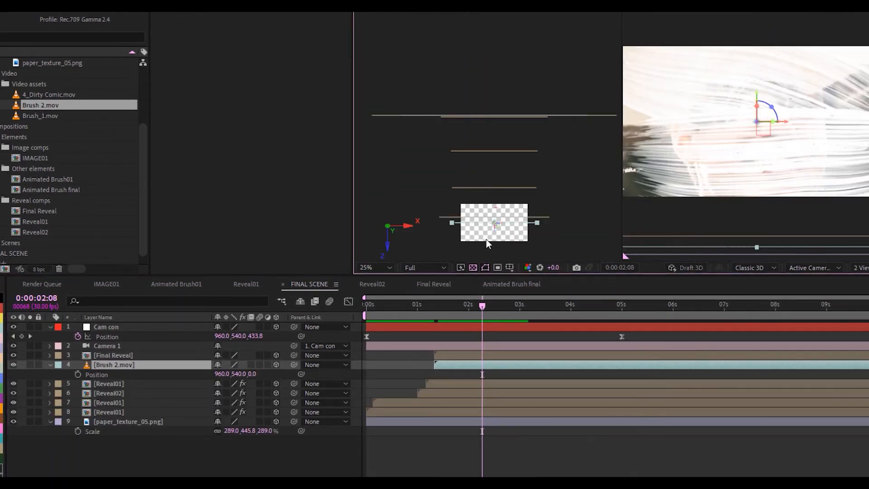
{"action": "scroll", "coordinate": [489, 231], "scroll_direction": "up", "scroll_amount": 2}
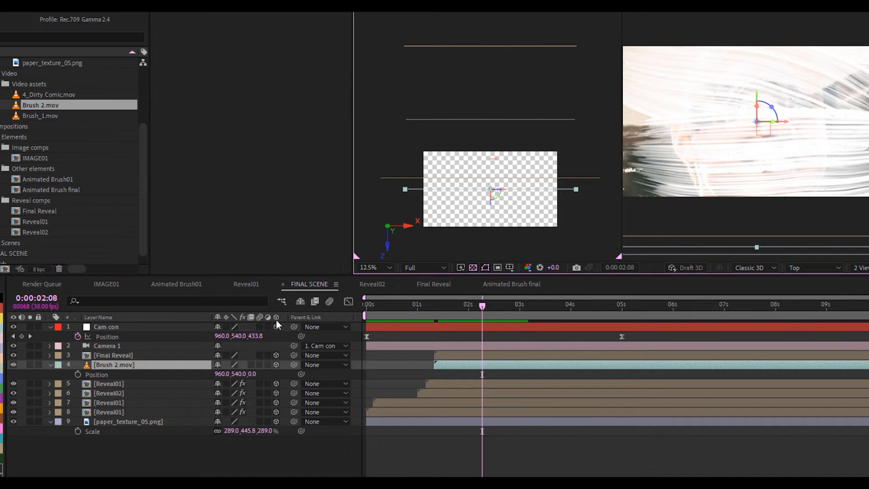
{"action": "mouse_move", "coordinate": [246, 375]}
{"action": "left_mouse_down"}
{"action": "mouse_move", "coordinate": [356, 371]}
{"action": "mouse_move", "coordinate": [256, 375]}
{"action": "mouse_move", "coordinate": [267, 373]}
{"action": "left_mouse_up"}
{"action": "key", "text": "s"}
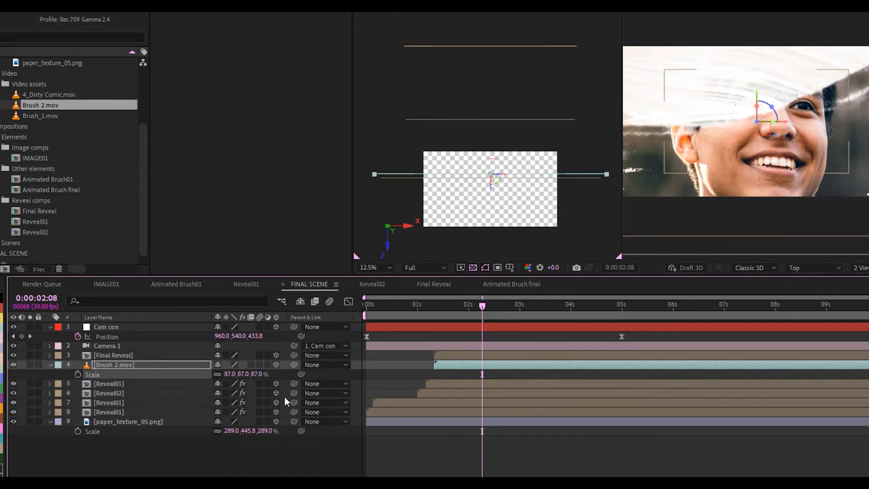
Step: Return to a single view enlarged to fit and preview the scene with the brush overlay from the start
{"action": "left_click_drag", "start_coordinate": [476, 306], "coordinate": [471, 305]}
{"action": "left_click", "coordinate": [449, 305]}
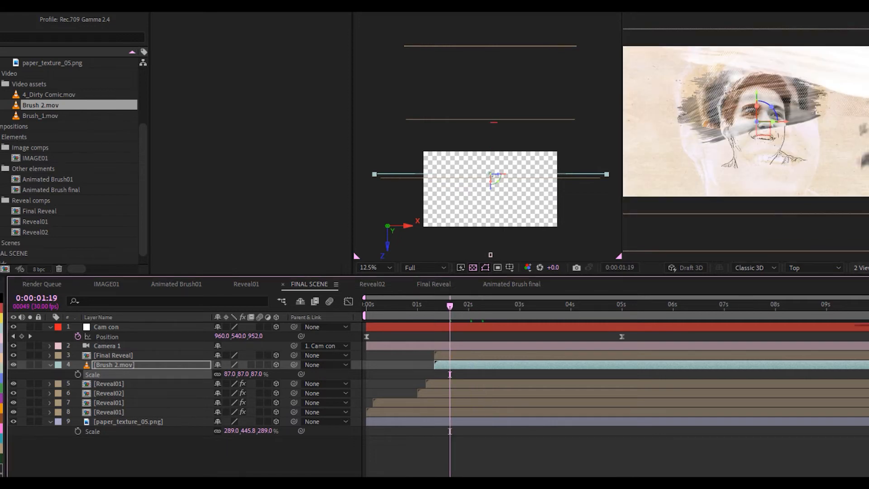
{"action": "left_click", "coordinate": [861, 277]}
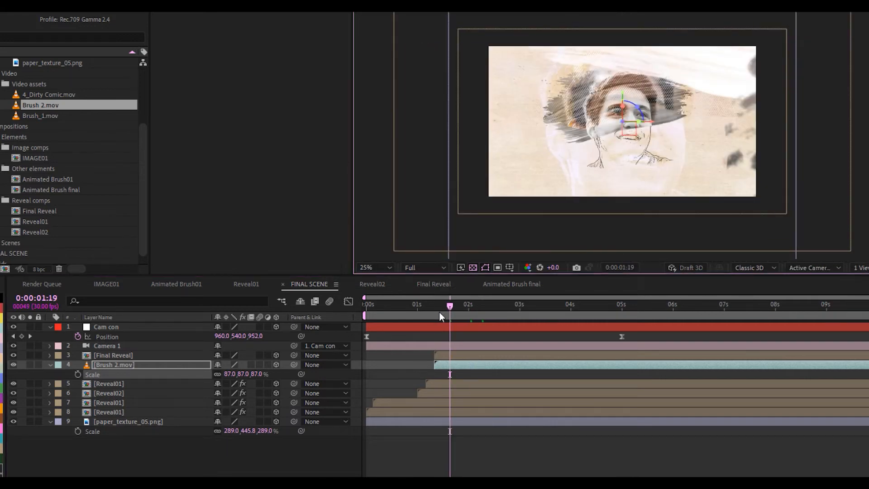
{"action": "left_click_drag", "start_coordinate": [427, 306], "coordinate": [358, 303]}
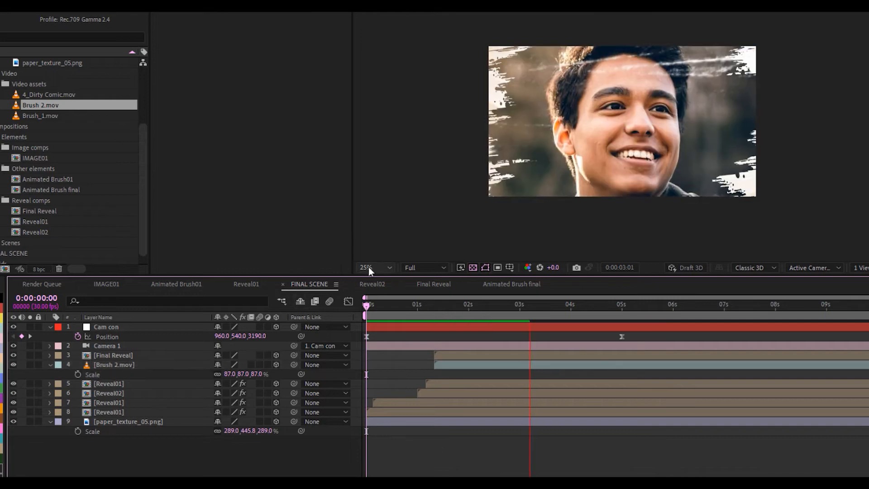
{"action": "left_click", "coordinate": [369, 267]}
{"action": "left_click", "coordinate": [376, 284]}
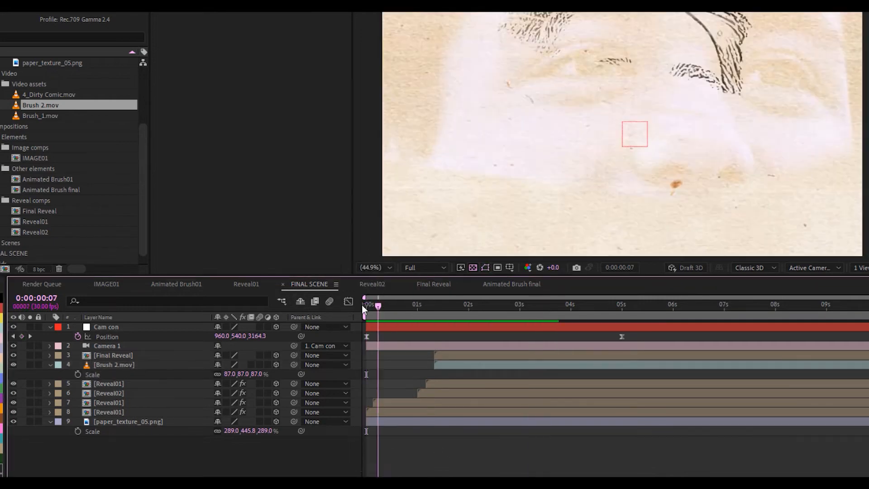
{"action": "left_click", "coordinate": [363, 304]}
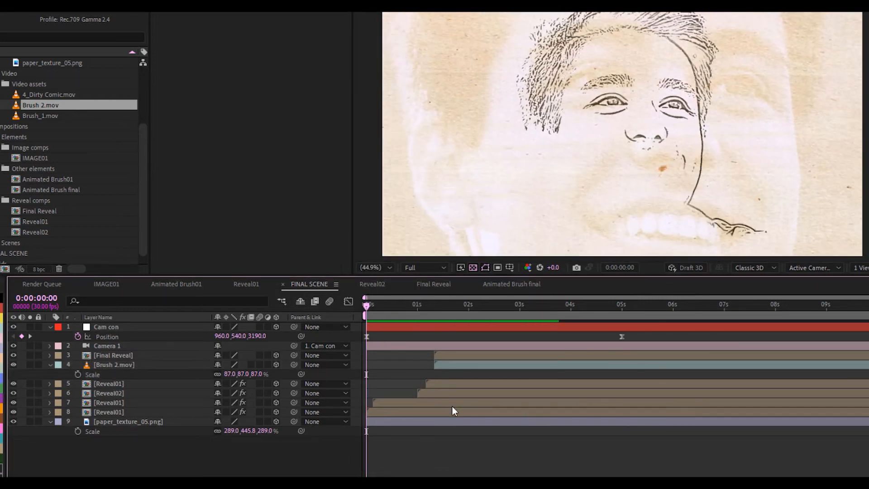
{"action": "key", "text": "space"}
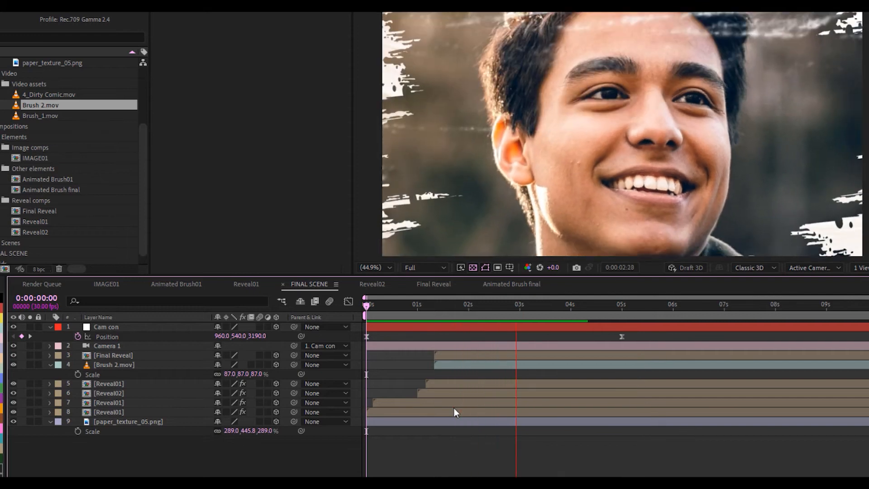
Step: Shift Final Reveal and Brush 2.mov together to start at about 1:19, nudge row 5 Reveal01 slightly later, and preview the timing
{"action": "left_click", "coordinate": [448, 356]}
{"action": "left_click", "coordinate": [447, 364], "text": "shift"}
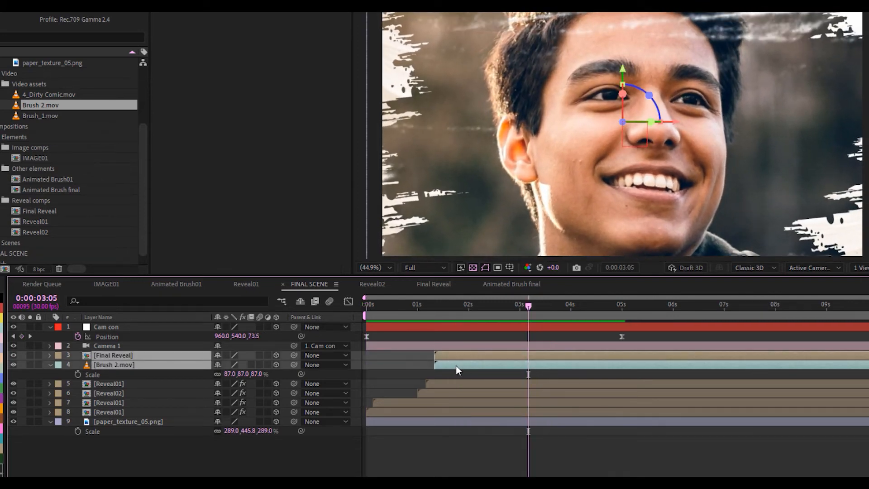
{"action": "mouse_move", "coordinate": [456, 365]}
{"action": "left_mouse_down"}
{"action": "mouse_move", "coordinate": [470, 366]}
{"action": "mouse_move", "coordinate": [454, 382]}
{"action": "left_mouse_up"}
{"action": "left_click_drag", "start_coordinate": [447, 309], "coordinate": [366, 308]}
{"action": "key", "text": "space"}
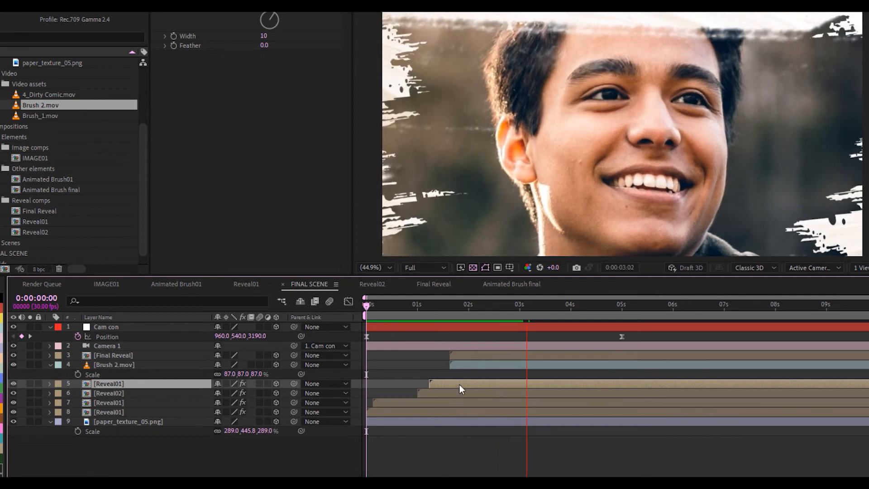
Step: Reduce the Brush 2.mov layer's opacity to 67% while viewing 2:14 and preview the scene from the start
{"action": "mouse_move", "coordinate": [483, 302]}
{"action": "left_mouse_down"}
{"action": "mouse_move", "coordinate": [458, 302]}
{"action": "mouse_move", "coordinate": [493, 302]}
{"action": "left_mouse_up"}
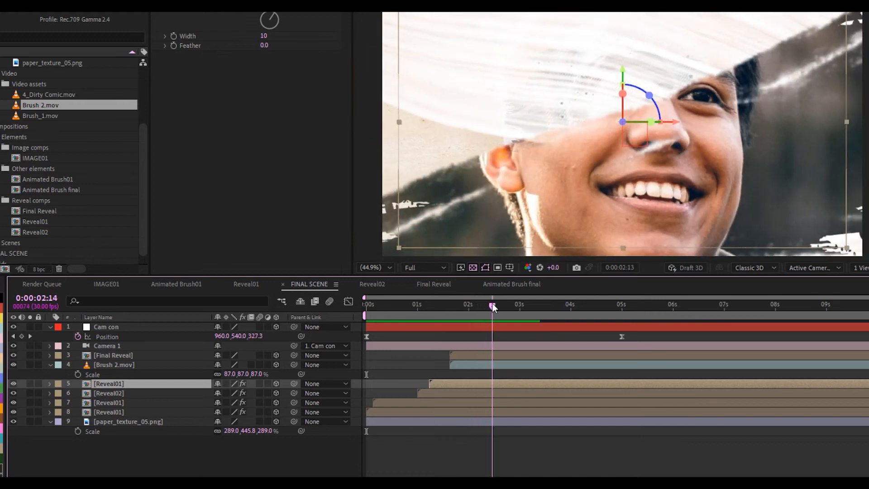
{"action": "left_click", "coordinate": [153, 365]}
{"action": "key", "text": "t"}
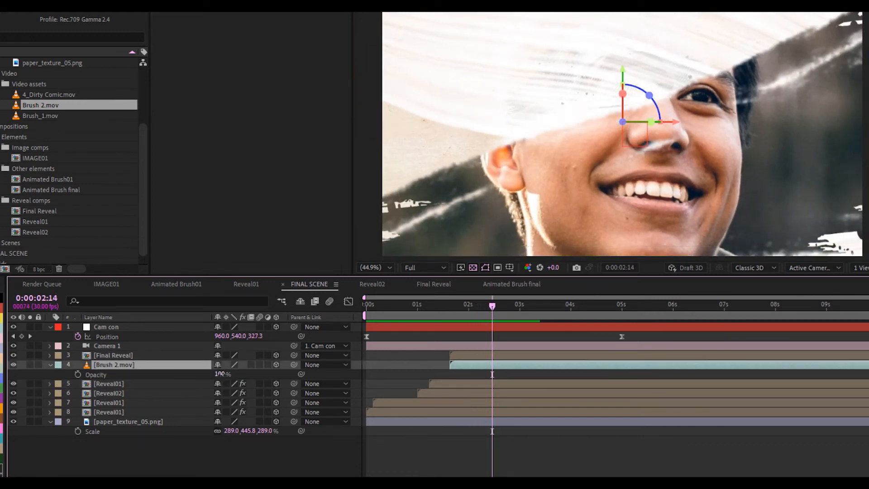
{"action": "left_click_drag", "start_coordinate": [220, 374], "coordinate": [202, 374]}
{"action": "left_click_drag", "start_coordinate": [482, 304], "coordinate": [364, 312]}
{"action": "key", "text": "space"}
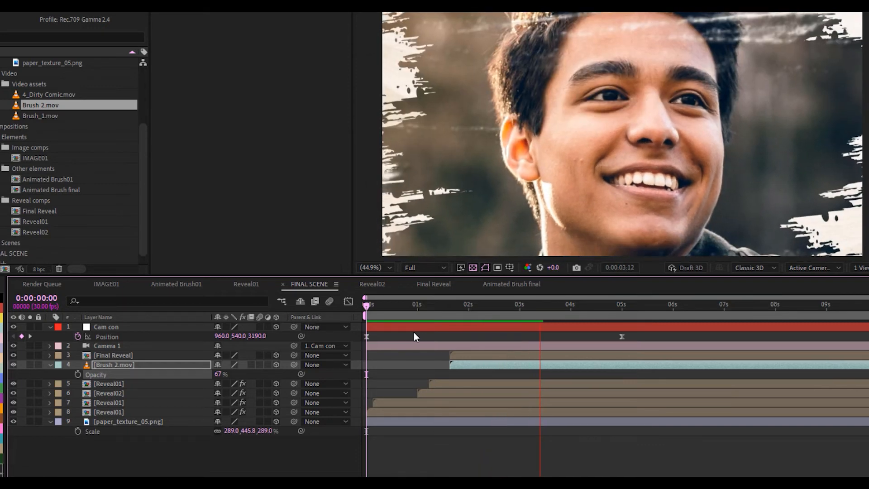
Step: Add a Zoom keyframe to Camera 1 with the current zoom value and place it at 3 seconds
{"action": "left_click", "coordinate": [512, 306]}
{"action": "left_click_drag", "start_coordinate": [518, 306], "coordinate": [623, 305]}
{"action": "left_click", "coordinate": [596, 344]}
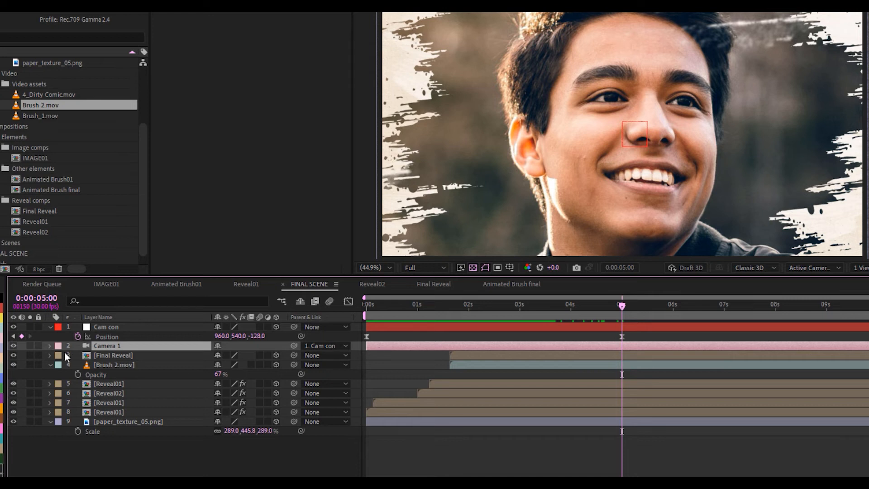
{"action": "left_click", "coordinate": [49, 345]}
{"action": "left_click", "coordinate": [59, 363]}
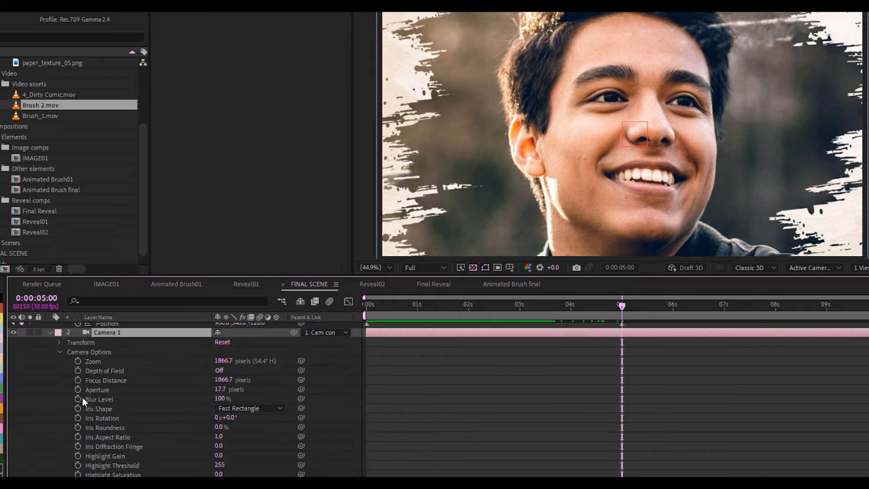
{"action": "left_click", "coordinate": [77, 361]}
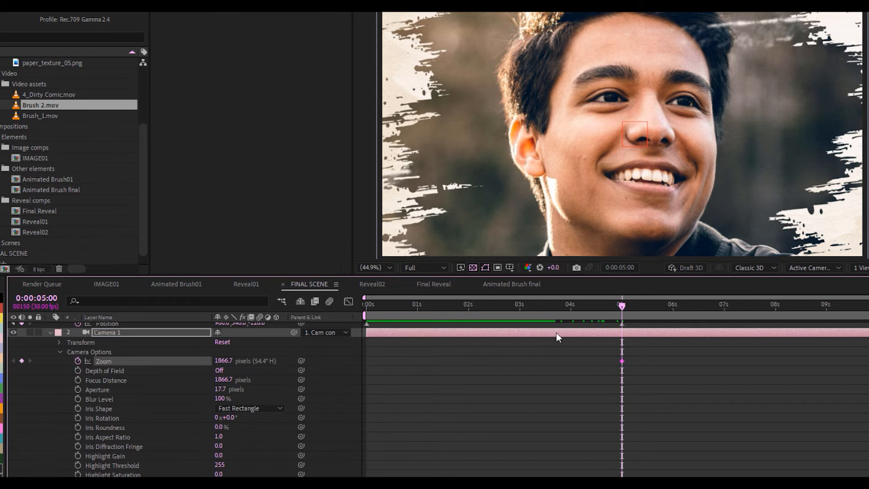
{"action": "key", "text": "u"}
{"action": "key", "text": "u"}
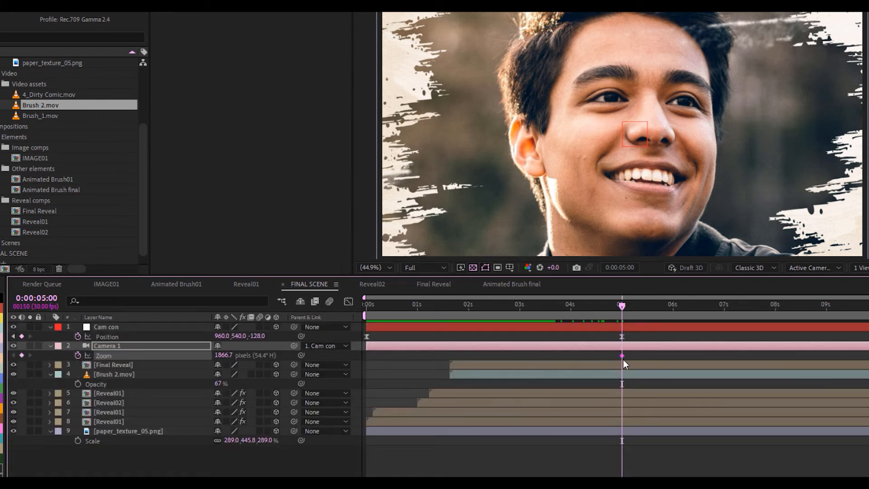
{"action": "left_click_drag", "start_coordinate": [622, 355], "coordinate": [519, 356]}
Step: Keyframe Camera 1's Zoom at 1521.7 pixels at 9:29 and scale paper_texture_05.png to 349.0, 538.3, 349.0% so it fills the frame
{"action": "left_click_drag", "start_coordinate": [627, 308], "coordinate": [865, 308]}
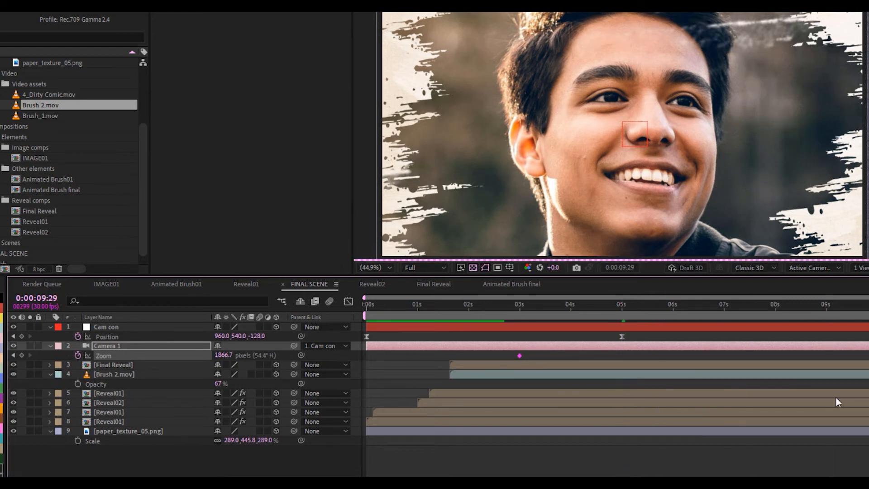
{"action": "left_click_drag", "start_coordinate": [223, 355], "coordinate": [217, 354]}
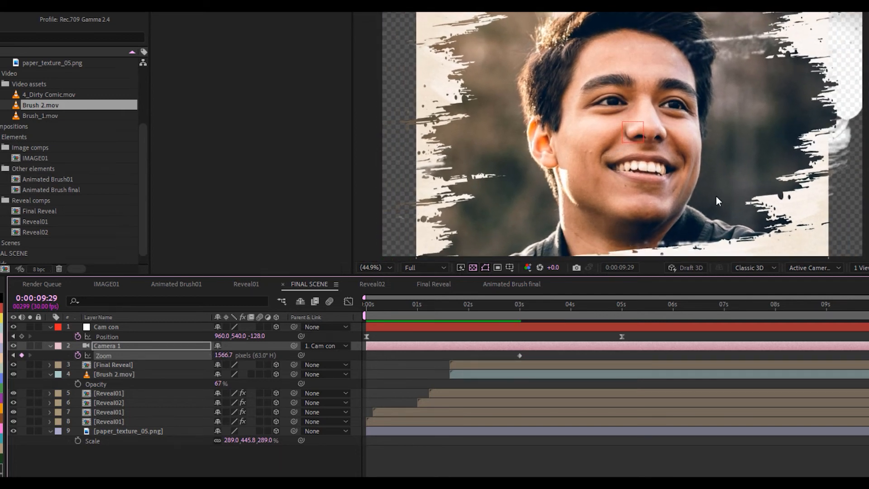
{"action": "left_click", "coordinate": [116, 430]}
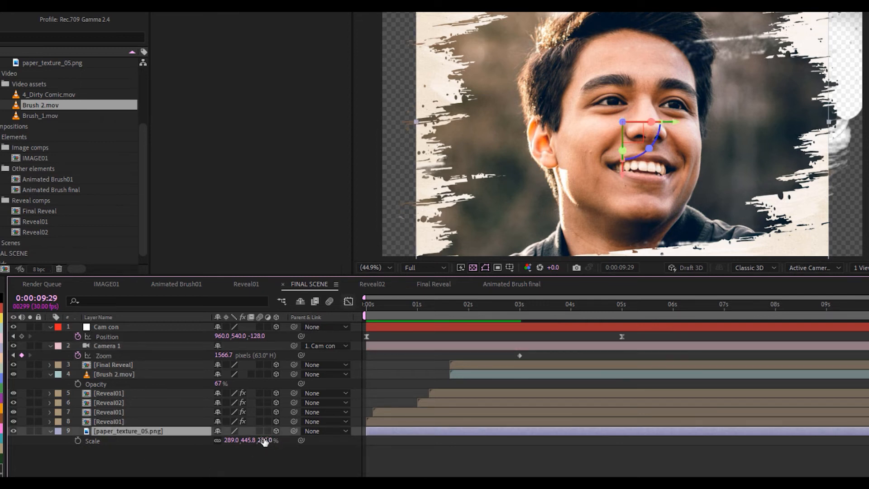
{"action": "left_click_drag", "start_coordinate": [265, 440], "coordinate": [293, 440]}
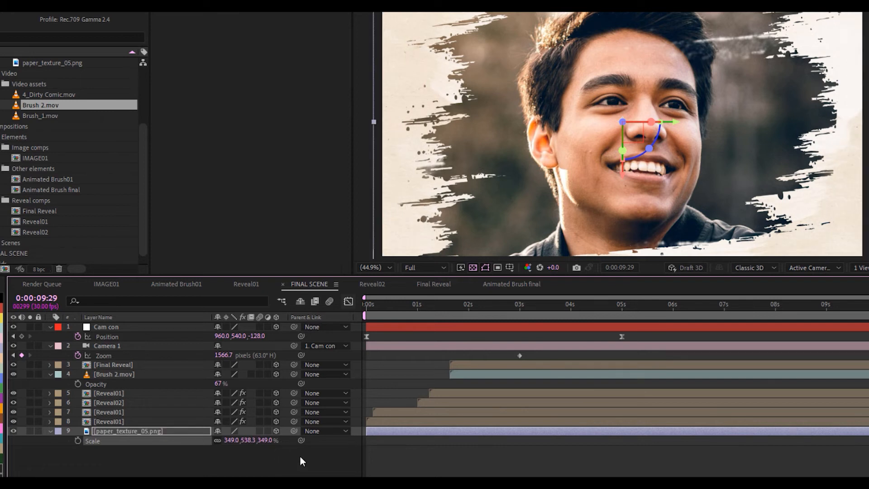
{"action": "left_click_drag", "start_coordinate": [224, 355], "coordinate": [202, 357]}
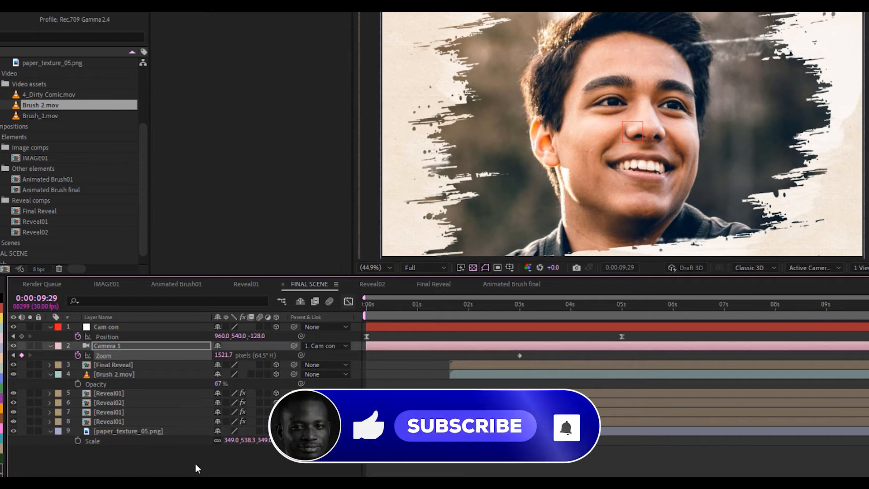
{"action": "left_click", "coordinate": [197, 467]}
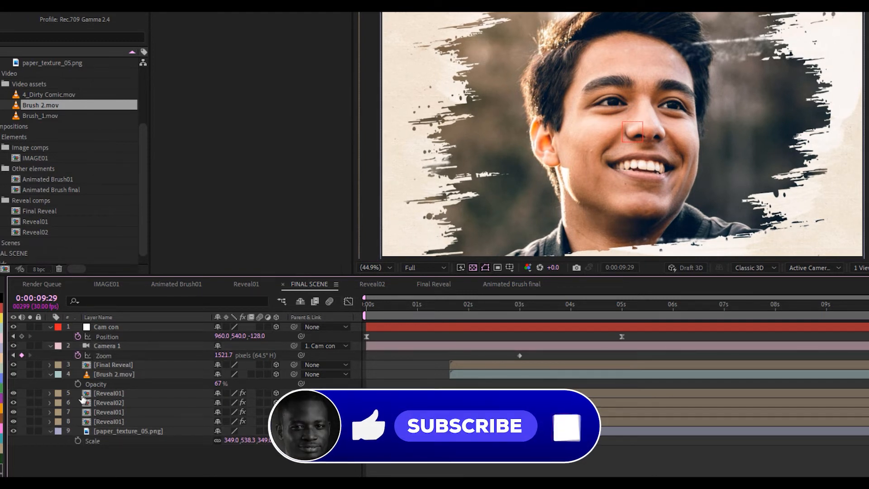
Step: Create a magenta 1920 × 1080 px solid named "Gradient overlay" above all the other layers
{"action": "right_click", "coordinate": [132, 457]}
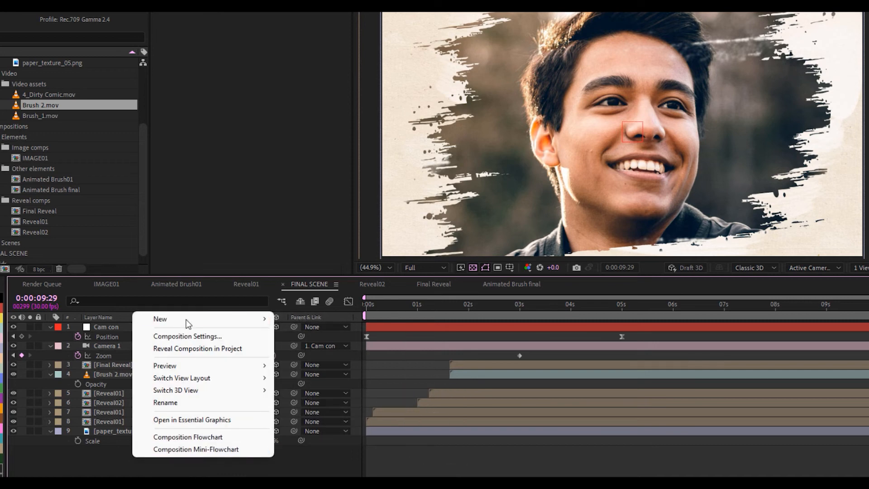
{"action": "mouse_move", "coordinate": [188, 324]}
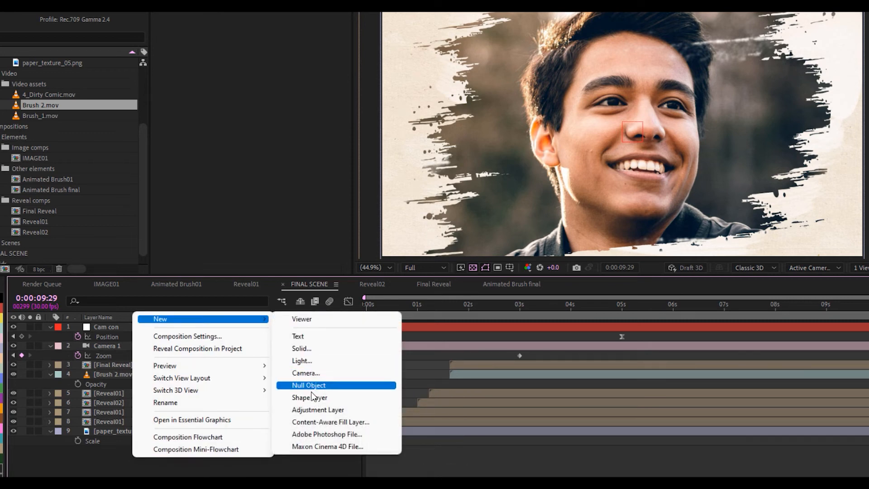
{"action": "left_click", "coordinate": [304, 349]}
{"action": "left_click", "coordinate": [441, 281]}
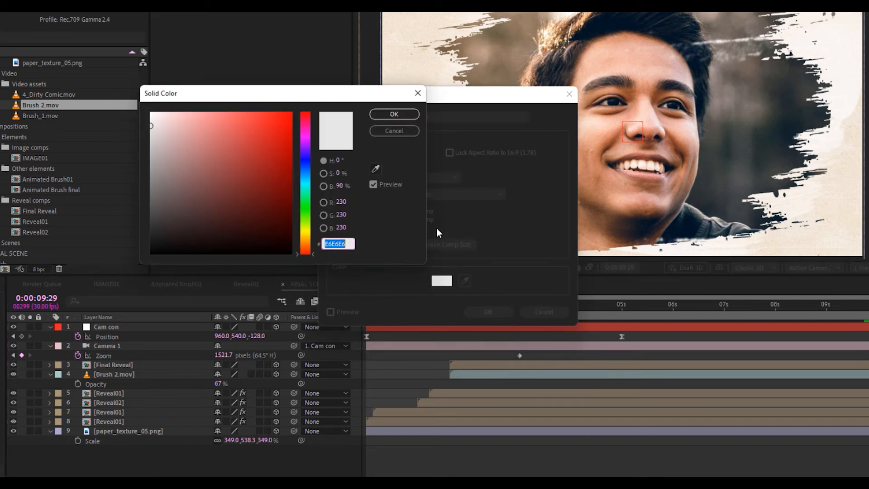
{"action": "left_click", "coordinate": [306, 142]}
{"action": "left_click", "coordinate": [285, 130]}
{"action": "left_click", "coordinate": [376, 114]}
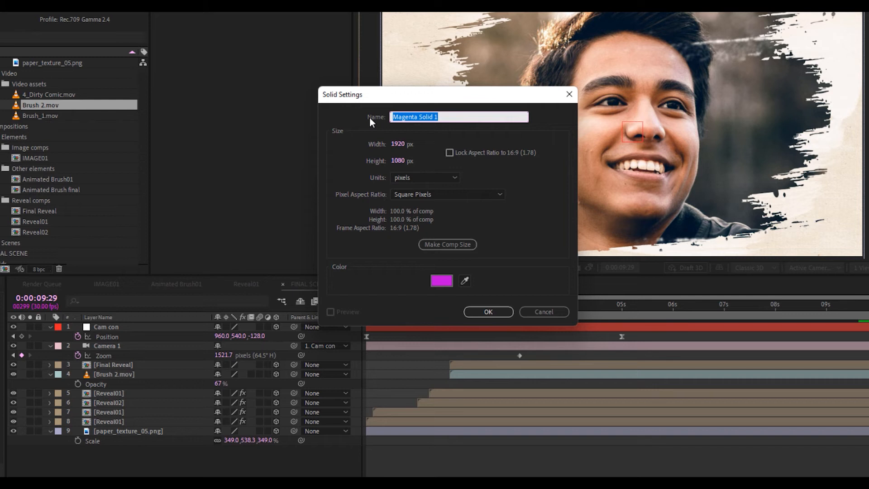
{"action": "type", "text": "Gradient overlay"}
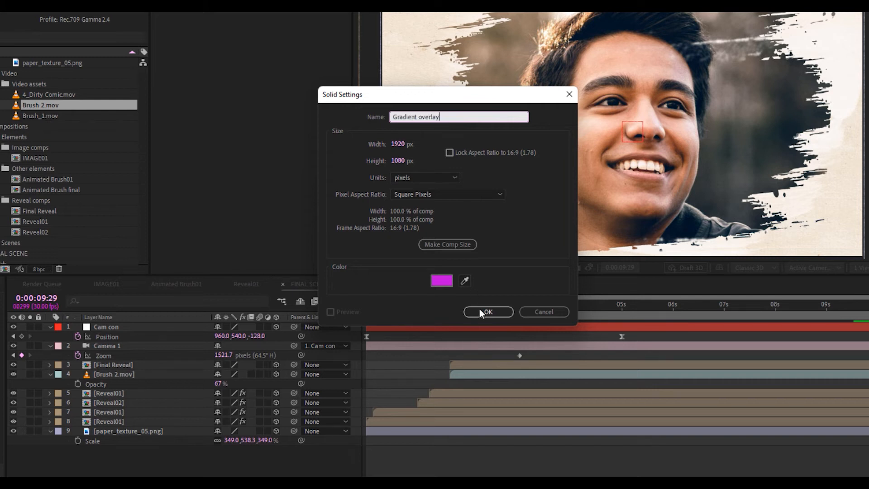
{"action": "left_click", "coordinate": [479, 311]}
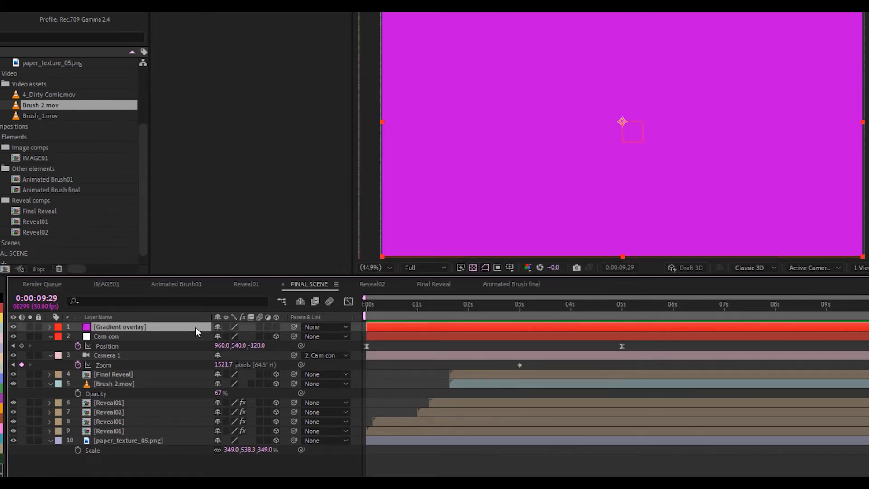
Step: Apply Gradient Ramp to the Gradient overlay solid with start color E400FF and end color FFF000
{"action": "key", "text": "ctrl+space"}
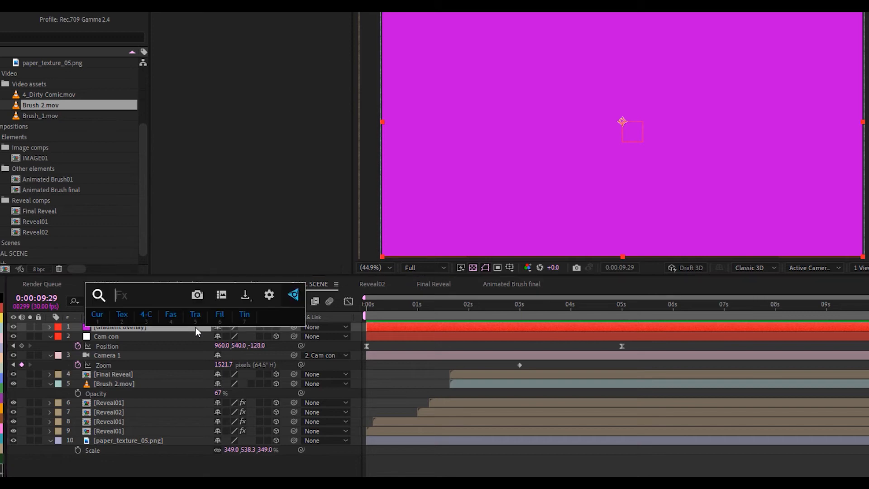
{"action": "type", "text": "gradien"}
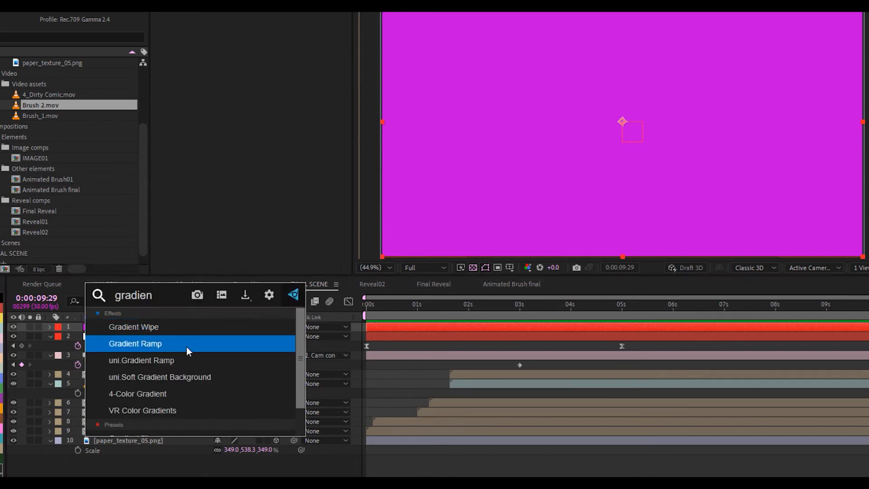
{"action": "left_click", "coordinate": [187, 346]}
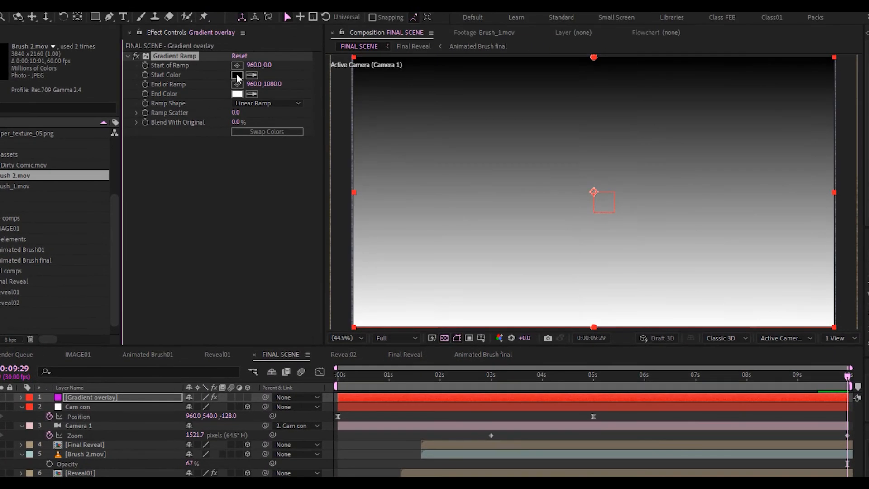
{"action": "left_click", "coordinate": [262, 12]}
{"action": "type", "text": "E400FF"}
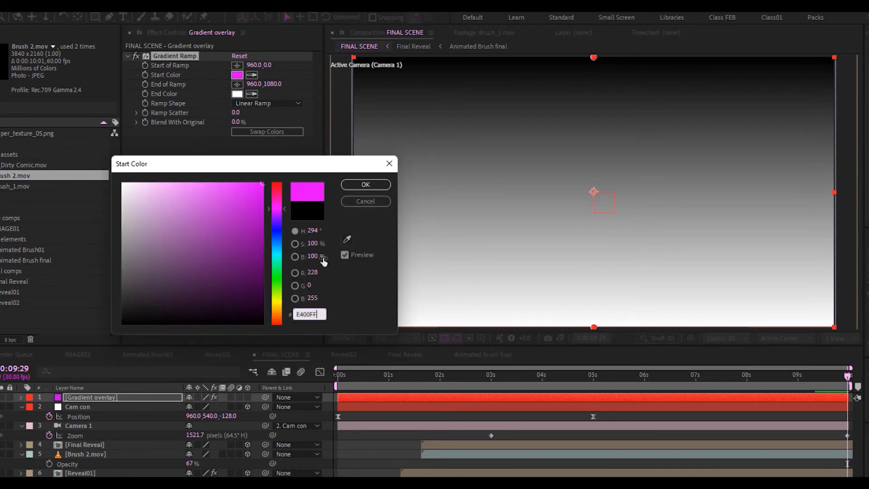
{"action": "left_click", "coordinate": [366, 185]}
{"action": "left_click", "coordinate": [237, 94]}
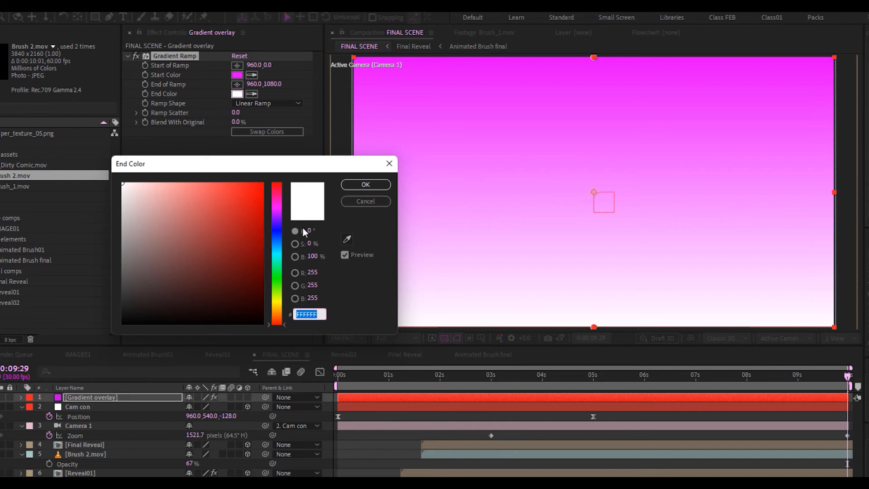
{"action": "type", "text": "FFF000"}
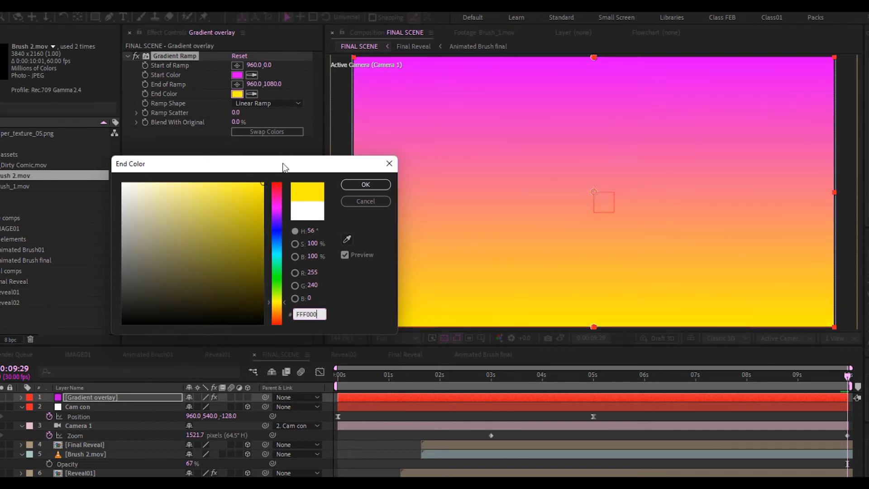
{"action": "left_click", "coordinate": [364, 185]}
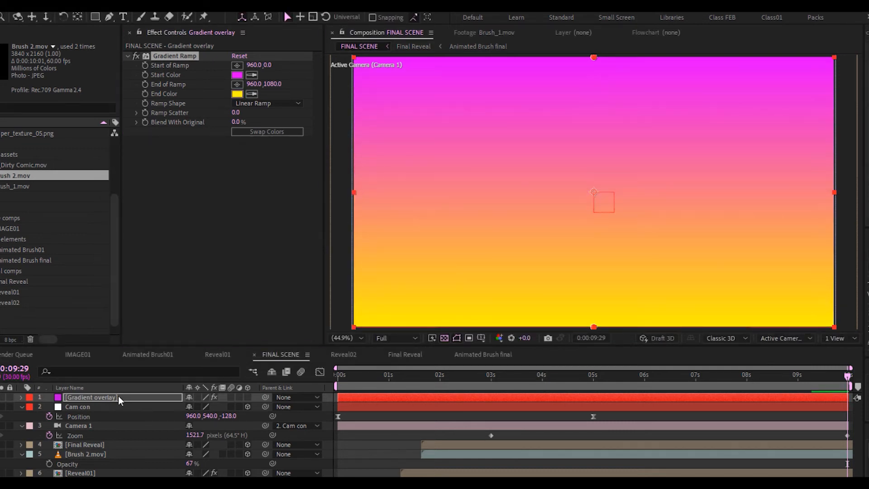
Step: Set the Gradient overlay layer's blending mode to Soft Light and its opacity to 40%
{"action": "key", "text": "Return"}
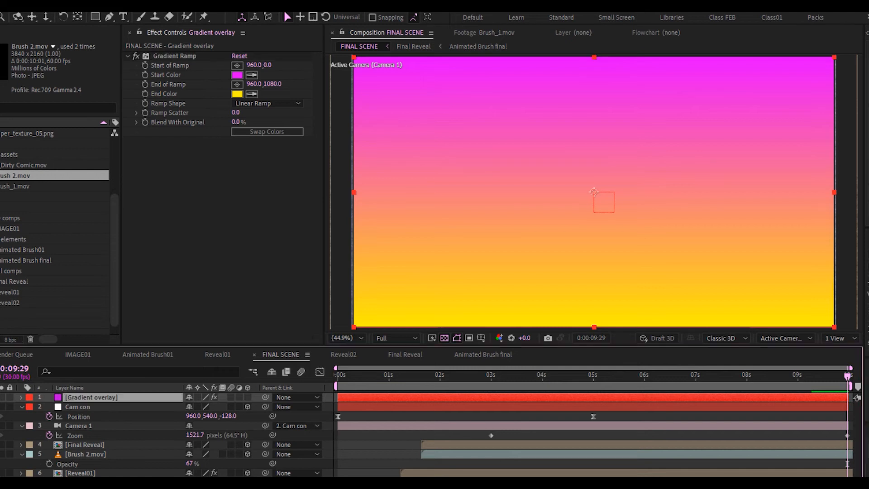
{"action": "key", "text": "F4"}
{"action": "left_click", "coordinate": [199, 397]}
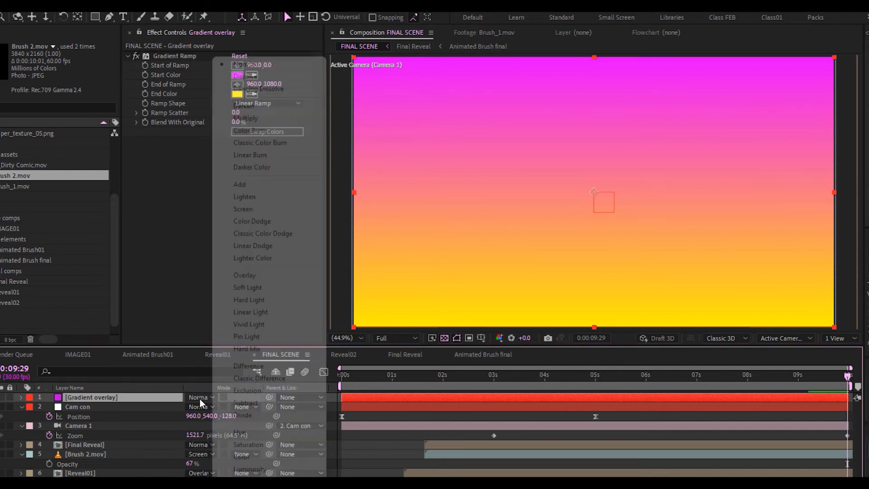
{"action": "left_click", "coordinate": [250, 287]}
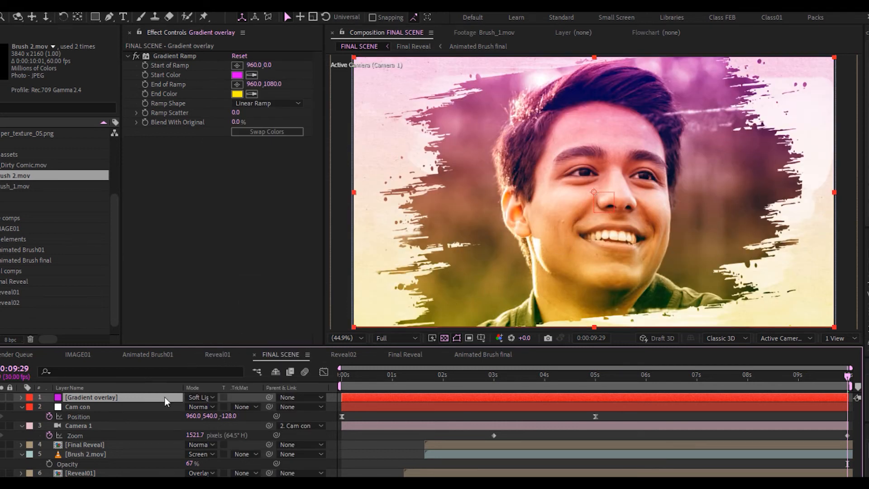
{"action": "key", "text": "t"}
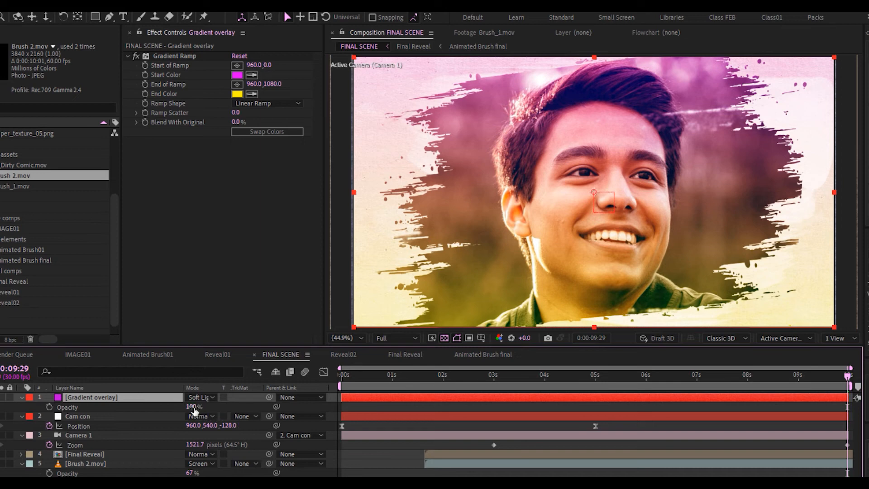
{"action": "left_click", "coordinate": [194, 407]}
{"action": "type", "text": "40"}
{"action": "key", "text": "Return"}
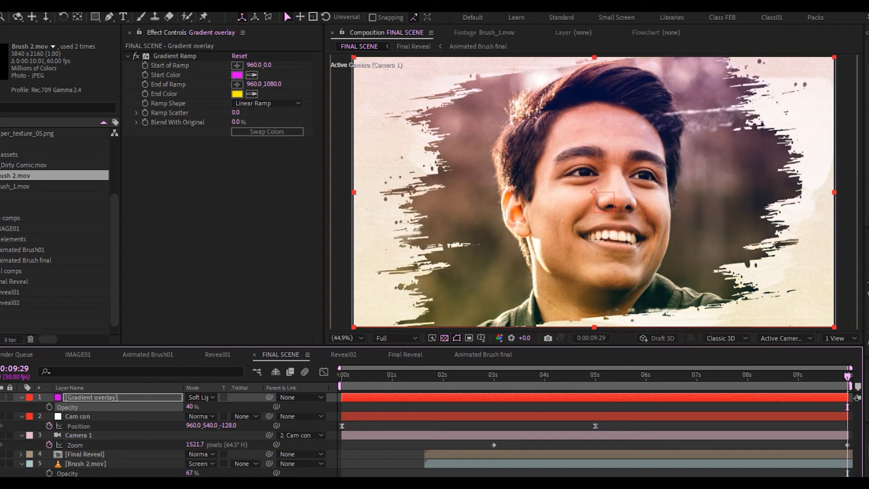
{"action": "left_click", "coordinate": [127, 56]}
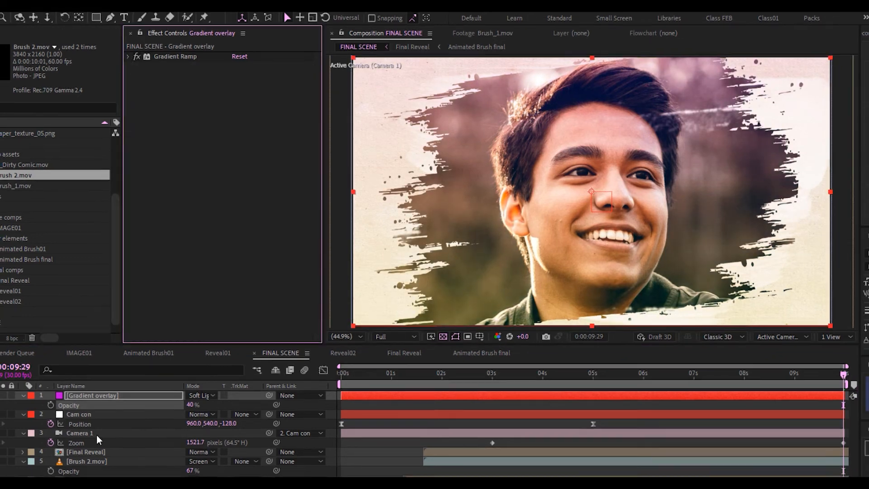
Step: Add an adjustment layer above the Gradient overlay and rename it "CC"
{"action": "right_click", "coordinate": [16, 412]}
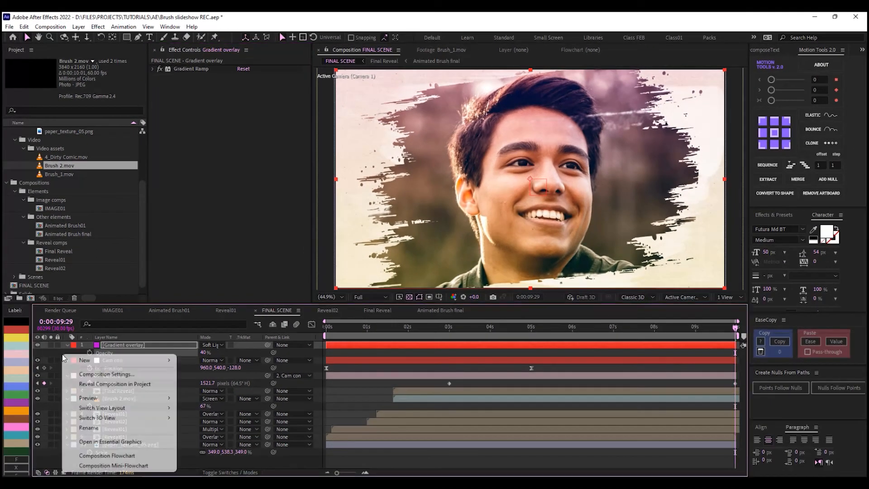
{"action": "mouse_move", "coordinate": [84, 360]}
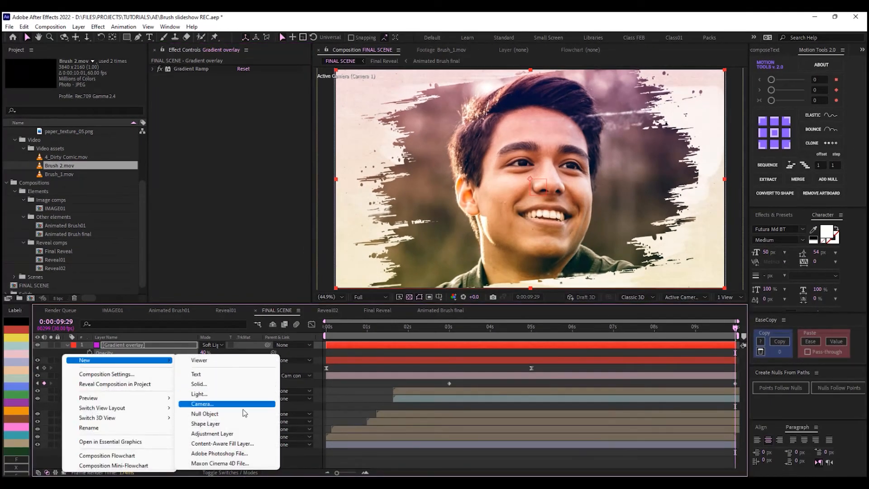
{"action": "left_click", "coordinate": [204, 437]}
{"action": "left_click", "coordinate": [166, 346]}
{"action": "key", "text": "Return"}
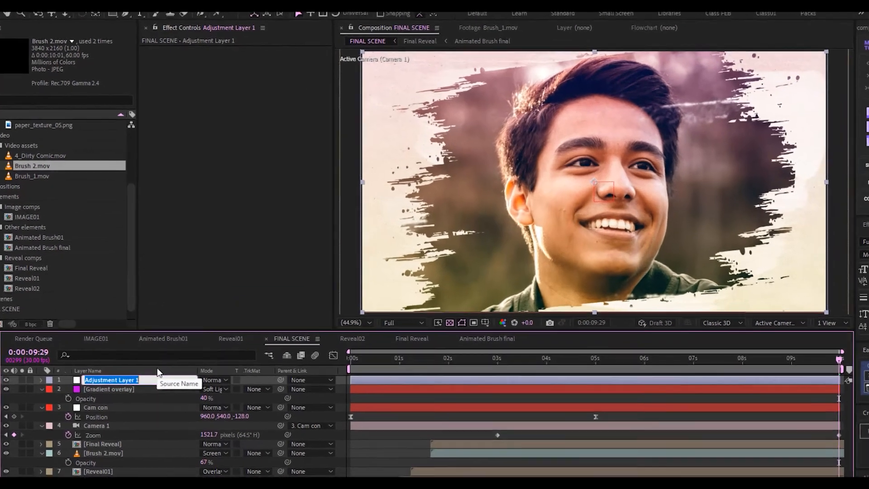
{"action": "type", "text": "cc"}
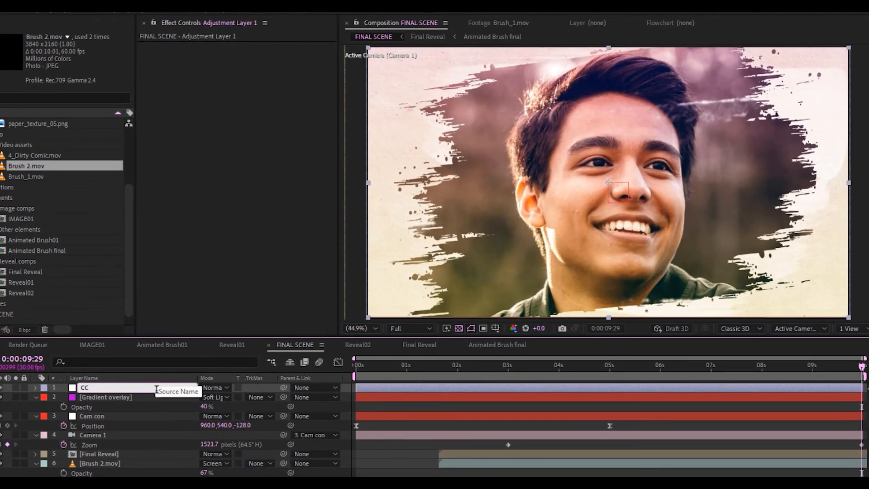
{"action": "key", "text": "Return"}
Step: Apply the Curves effect to the CC adjustment layer
{"action": "key", "text": "ctrl+space"}
{"action": "type", "text": "cur"}
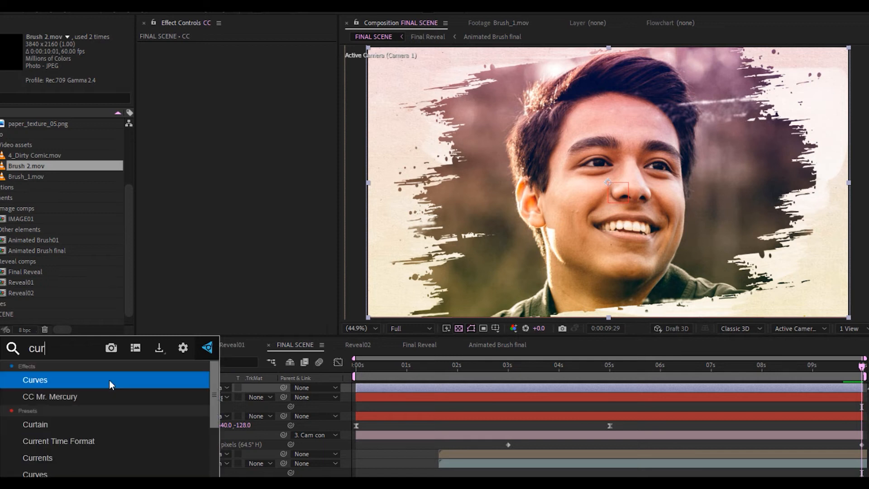
{"action": "left_click", "coordinate": [110, 379]}
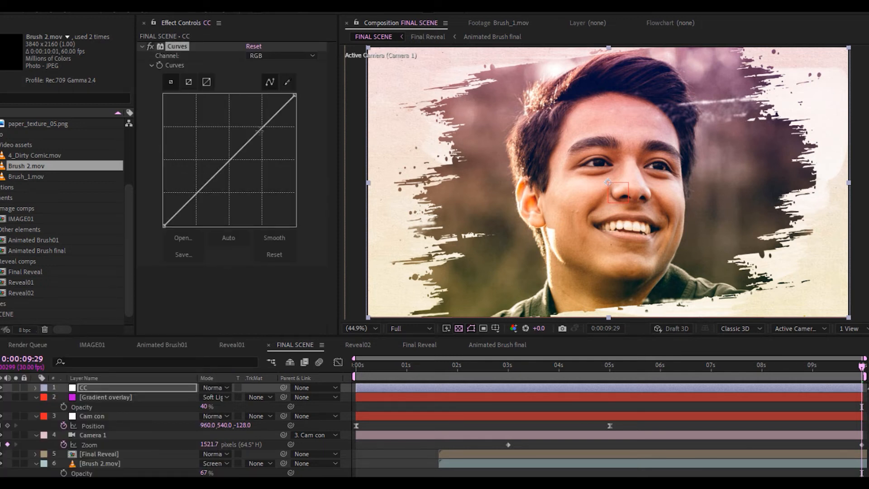
Step: Raise the highlights and anchor the shadows on the CC layer's RGB curve, and lift the Blue channel's midtones
{"action": "left_click_drag", "start_coordinate": [259, 131], "coordinate": [256, 127]}
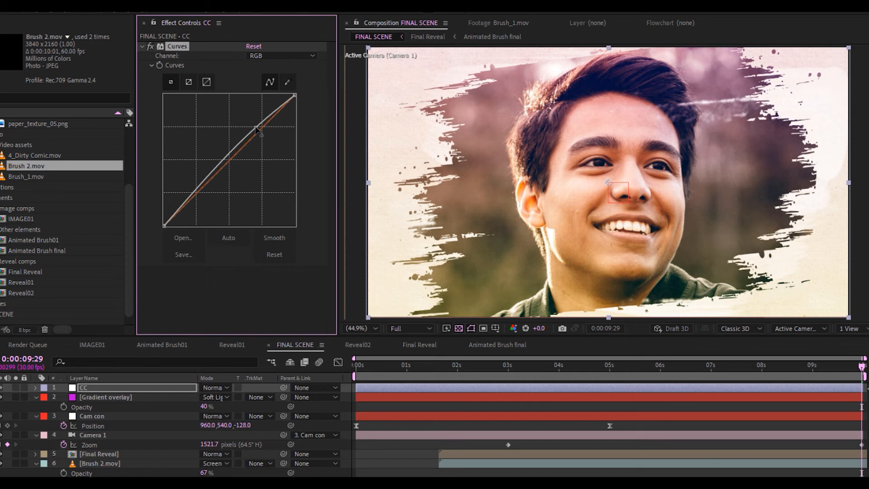
{"action": "left_click_drag", "start_coordinate": [195, 192], "coordinate": [197, 195]}
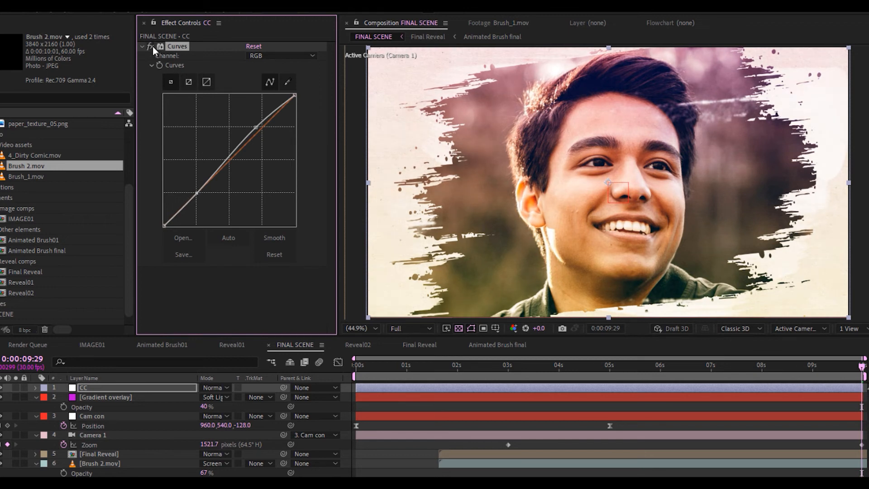
{"action": "left_click", "coordinate": [266, 55]}
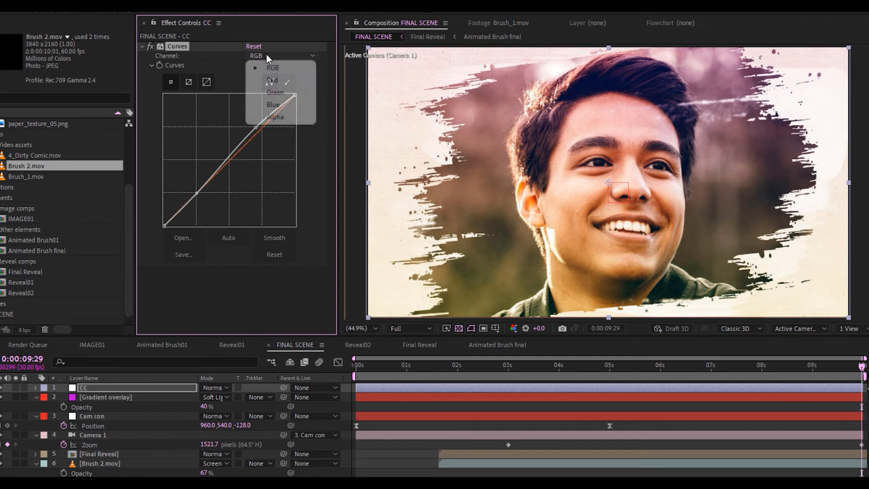
{"action": "left_click", "coordinate": [277, 105]}
{"action": "left_click_drag", "start_coordinate": [228, 162], "coordinate": [224, 156]}
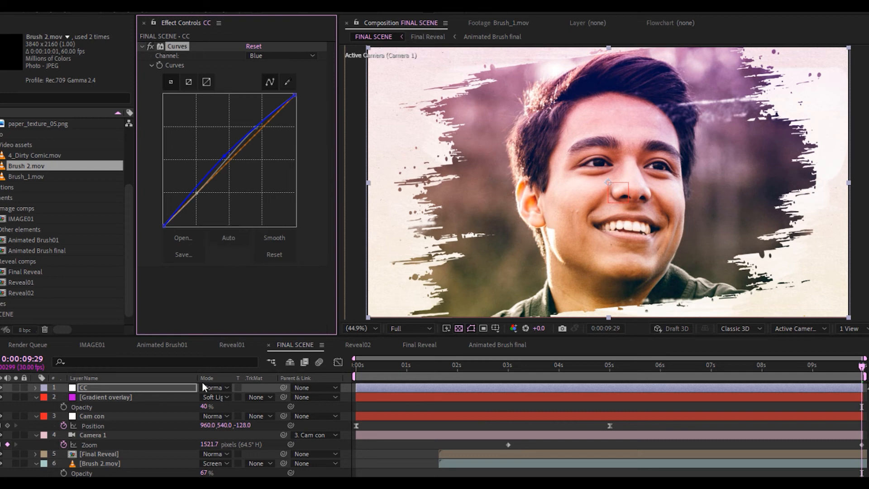
Step: Add an adjustment layer above the CC layer and rename it "Noise"
{"action": "right_click", "coordinate": [30, 409]}
{"action": "mouse_move", "coordinate": [123, 270]}
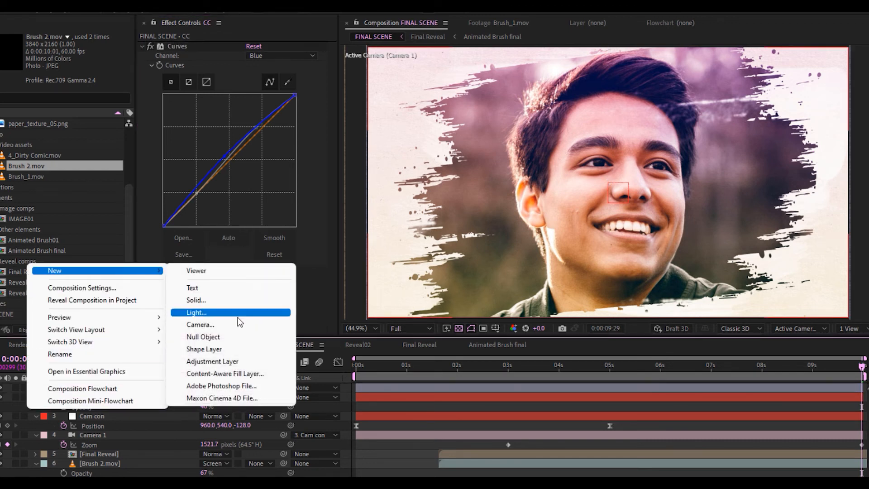
{"action": "left_click", "coordinate": [221, 361]}
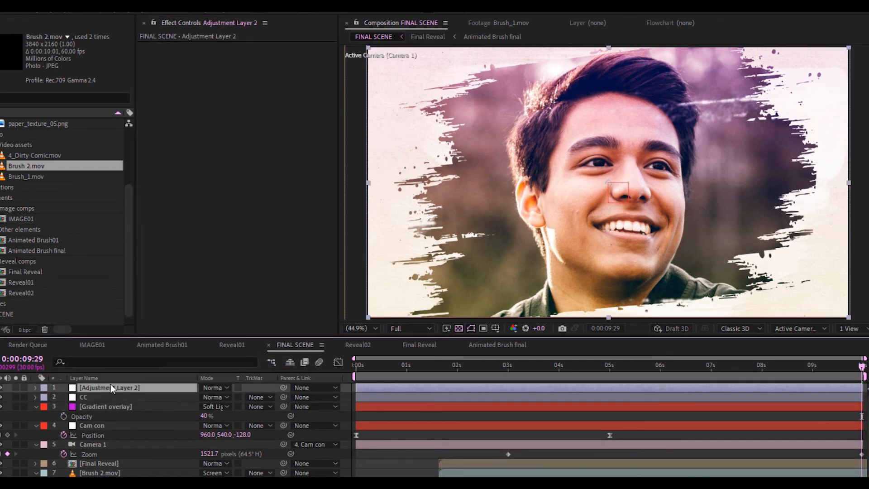
{"action": "key", "text": "Return"}
{"action": "type", "text": "Noise"}
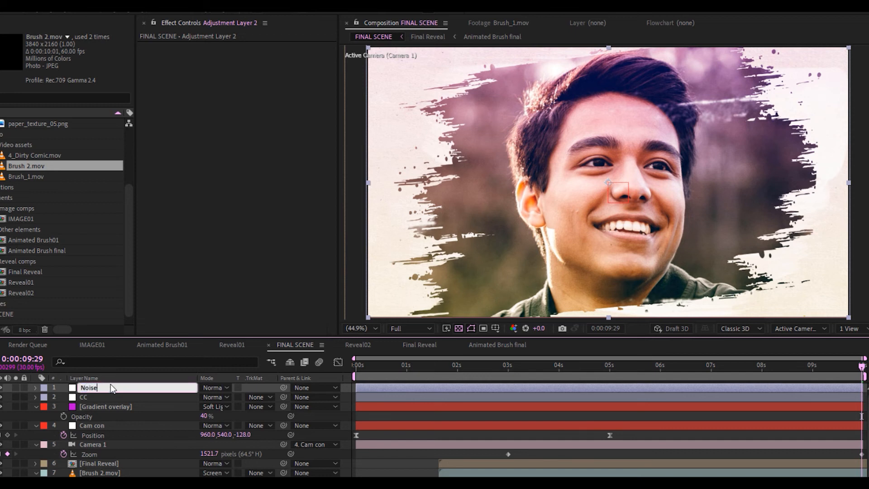
{"action": "key", "text": "Return"}
Step: Apply the Noise effect to the Noise layer with color noise off and the amount set to 6%
{"action": "key", "text": "ctrl+space"}
{"action": "type", "text": "noise"}
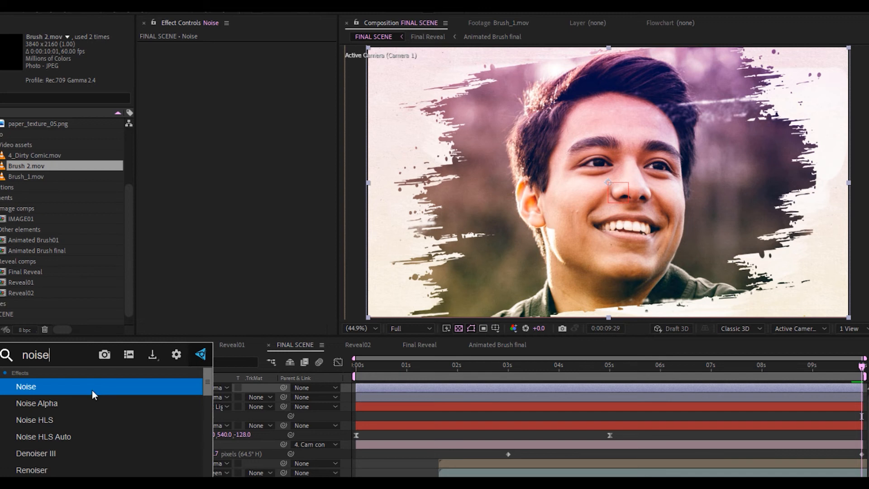
{"action": "left_click", "coordinate": [92, 390]}
{"action": "left_click", "coordinate": [249, 65]}
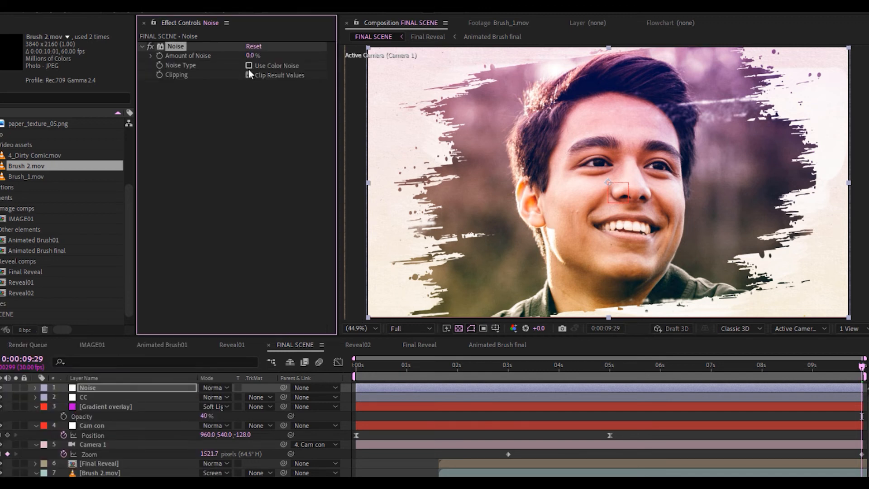
{"action": "left_click", "coordinate": [250, 55]}
{"action": "type", "text": "6"}
{"action": "key", "text": "Return"}
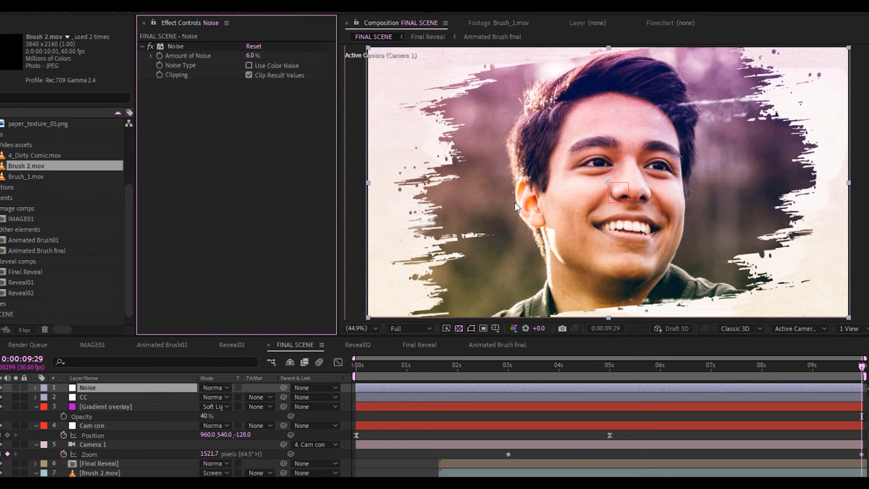
Step: Add an adjustment layer above the Noise layer, apply the Tint effect to it and rename it "Tint"
{"action": "right_click", "coordinate": [25, 415]}
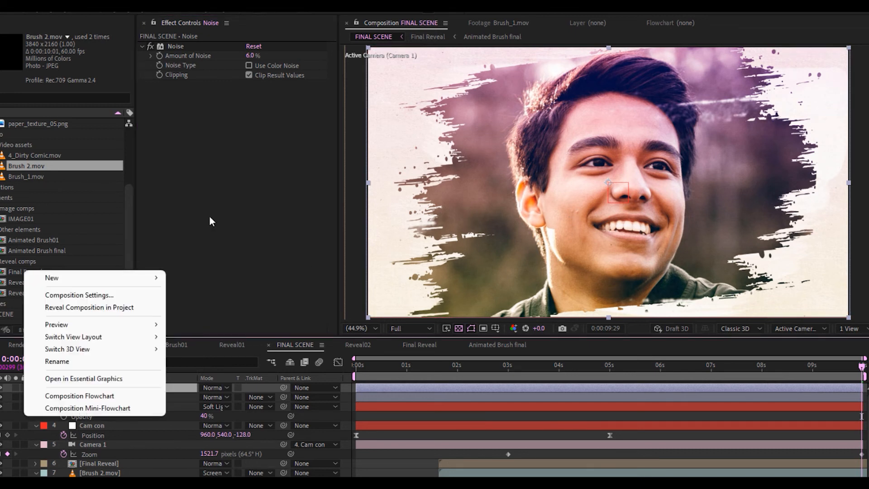
{"action": "mouse_move", "coordinate": [92, 277]}
{"action": "left_click", "coordinate": [222, 368]}
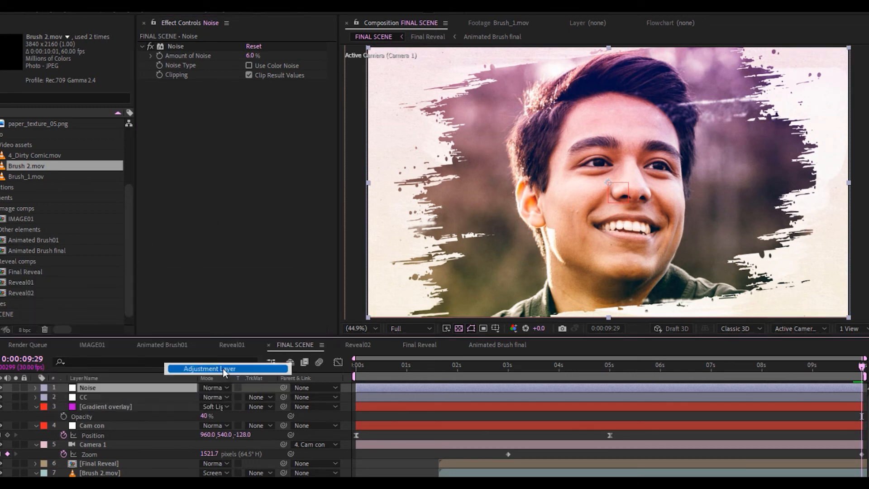
{"action": "key", "text": "ctrl+space"}
{"action": "type", "text": "tint"}
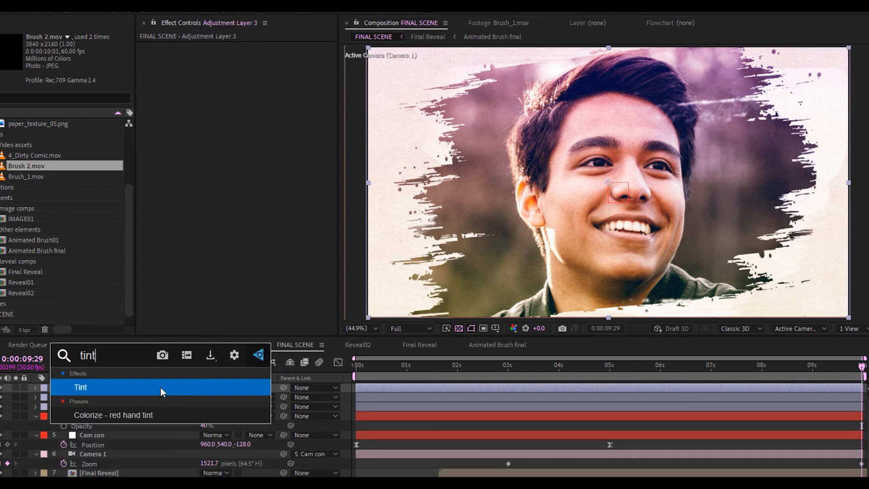
{"action": "key", "text": "Return"}
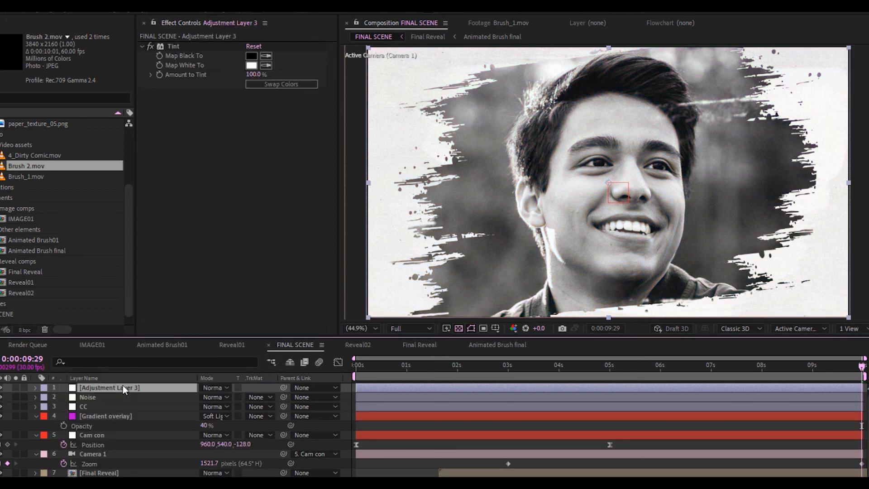
{"action": "type", "text": "Tint"}
{"action": "key", "text": "Return"}
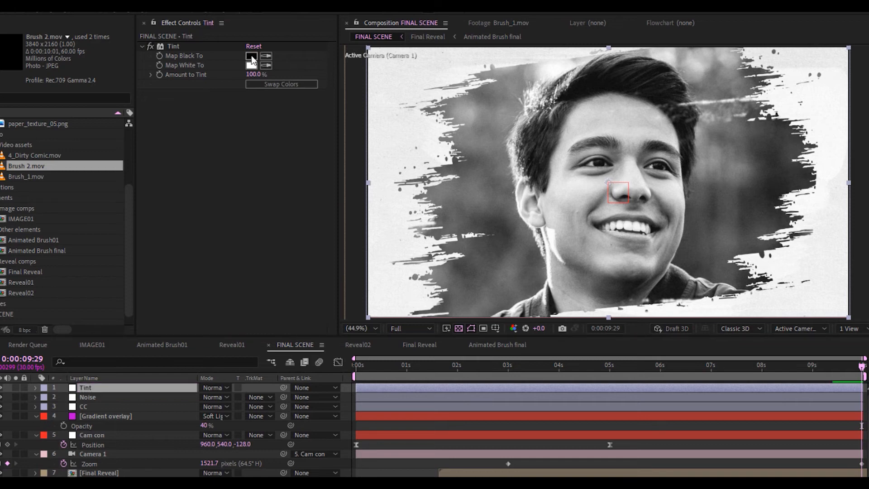
Step: Set the Tint effect to map black to A00393 and white to FFE786
{"action": "left_click", "coordinate": [251, 55]}
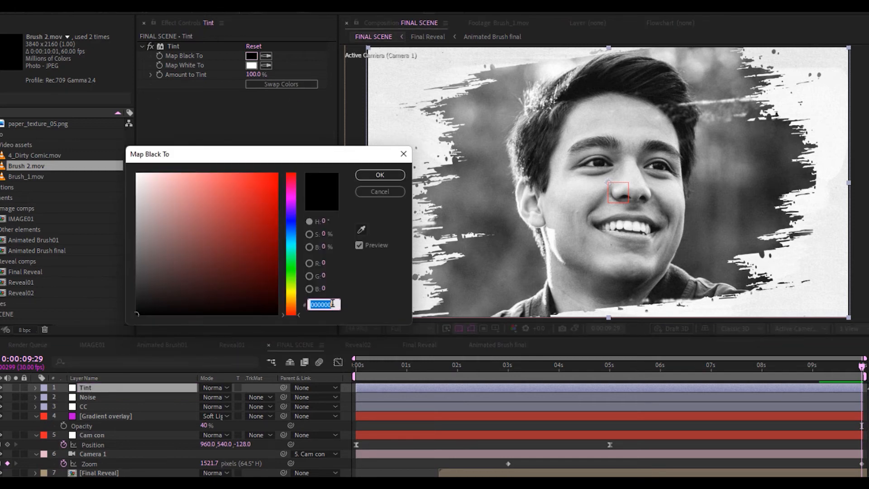
{"action": "type", "text": "A00393"}
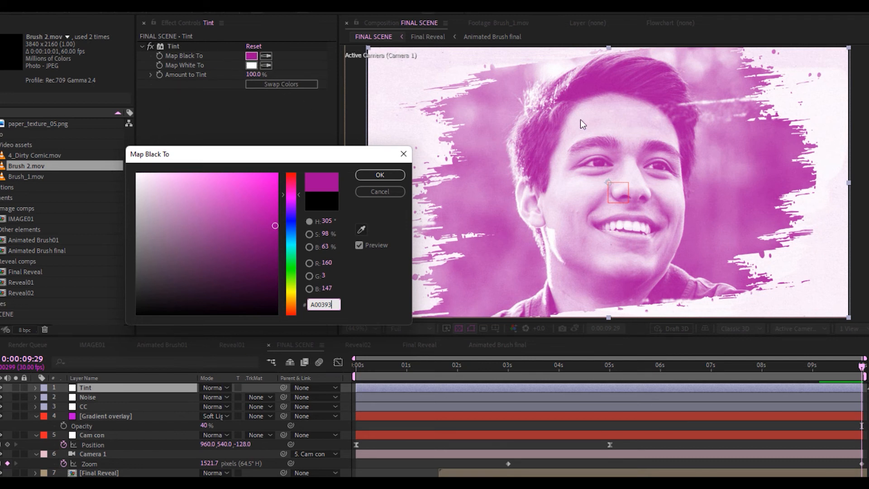
{"action": "left_click", "coordinate": [378, 175]}
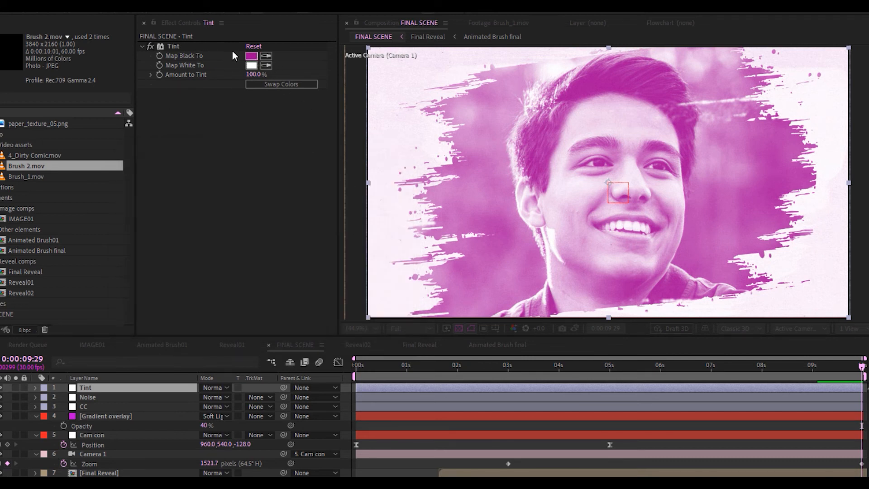
{"action": "left_click", "coordinate": [252, 65]}
{"action": "type", "text": "FFE786"}
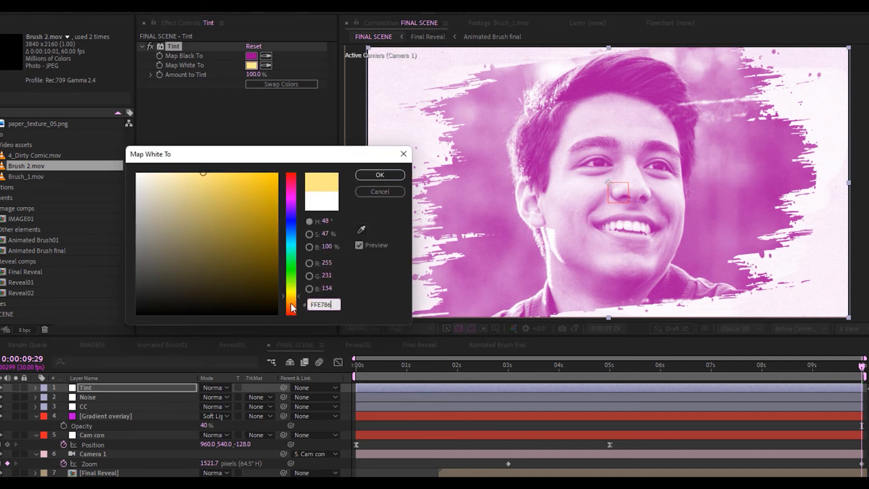
{"action": "key", "text": "Return"}
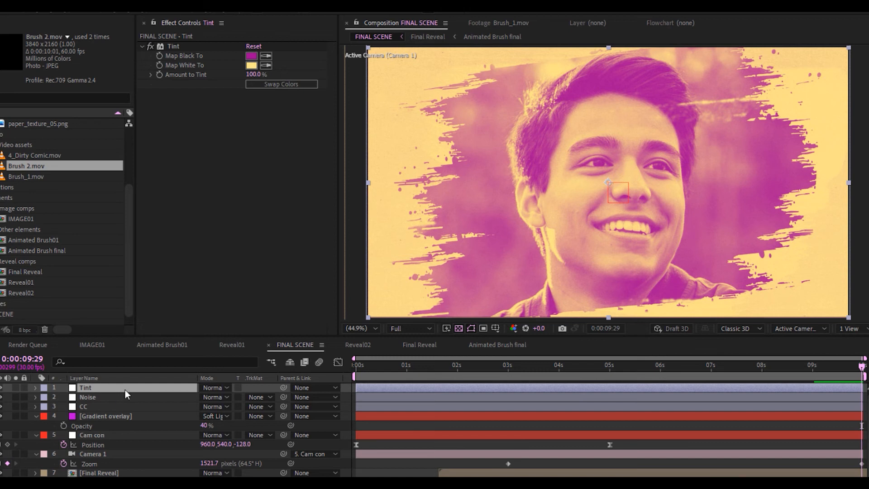
Step: Set the Tint effect's Amount to Tint to 10%
{"action": "key", "text": "t"}
{"action": "key", "text": "t"}
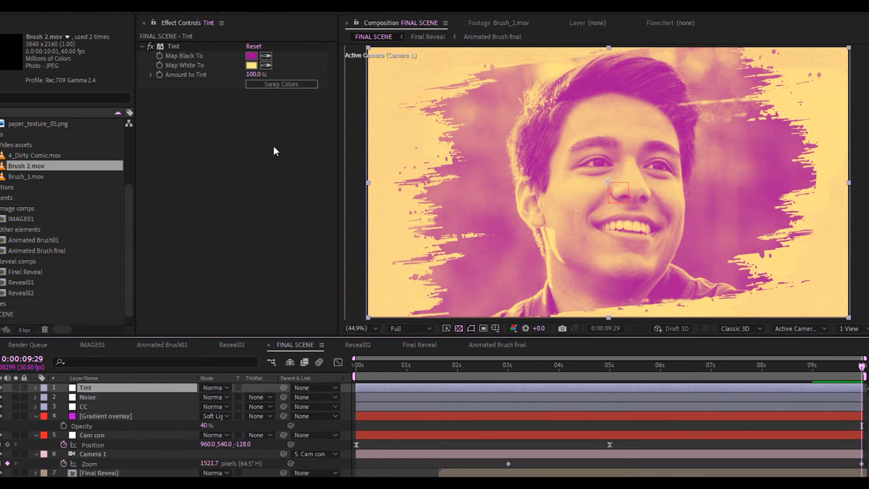
{"action": "left_click_drag", "start_coordinate": [252, 79], "coordinate": [252, 80]}
{"action": "left_click", "coordinate": [252, 76]}
{"action": "type", "text": "10"}
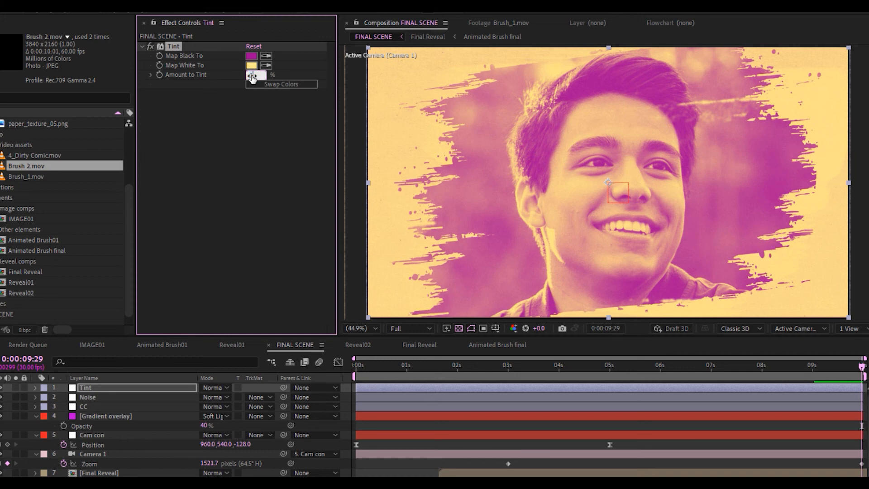
{"action": "key", "text": "Return"}
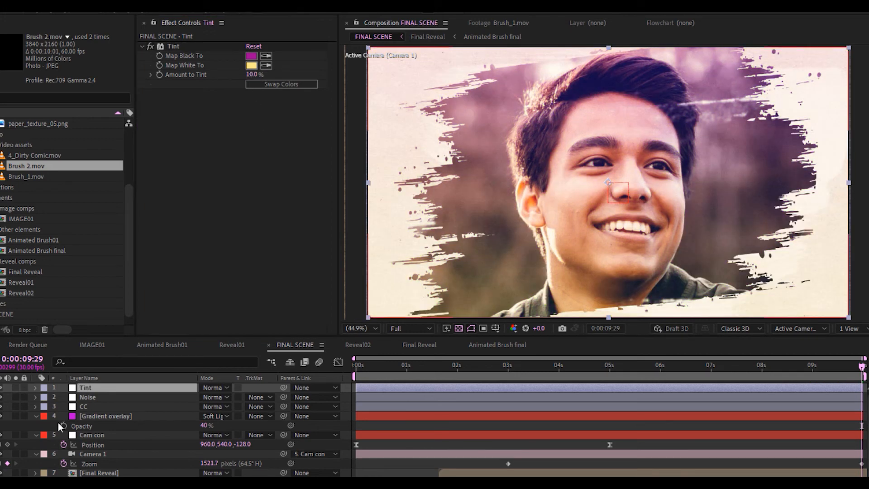
Step: Add an adjustment layer above the Tint layer and rename it "Vignette"
{"action": "right_click", "coordinate": [30, 428]}
{"action": "mouse_move", "coordinate": [91, 288]}
{"action": "left_click", "coordinate": [220, 379]}
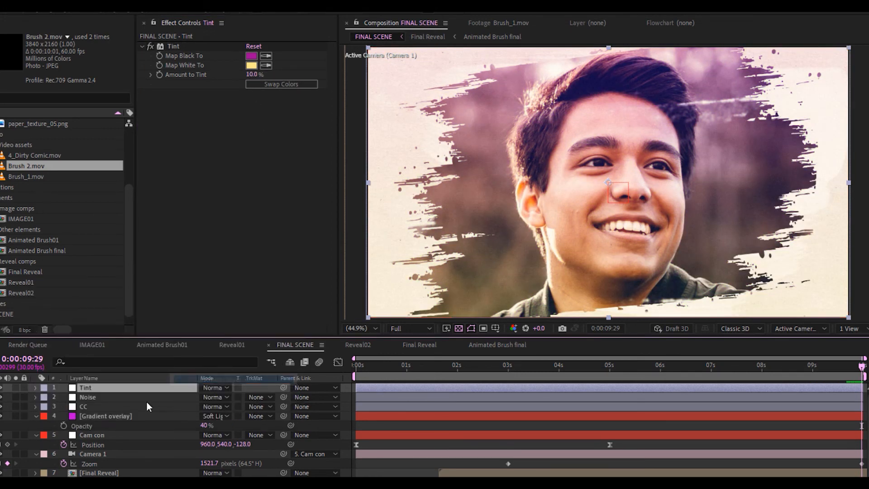
{"action": "key", "text": "Return"}
{"action": "type", "text": "Vignette"}
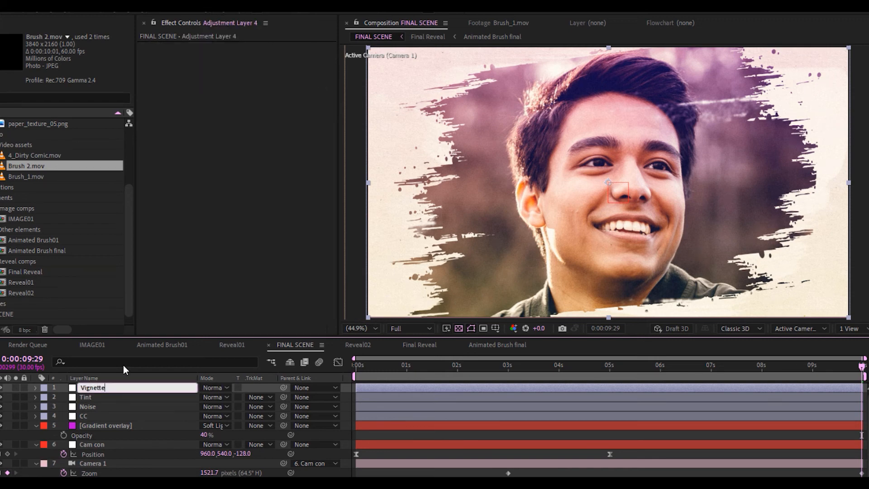
{"action": "key", "text": "Return"}
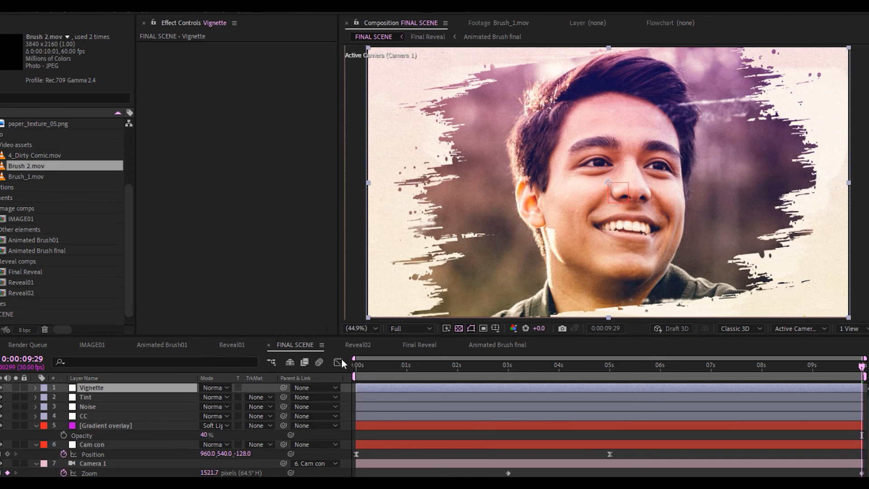
Step: Apply CC Vignette to the Vignette layer with Amount 67 and Pin Highlights 100, and compare the image with the effect off and on
{"action": "key", "text": "ctrl+space"}
{"action": "type", "text": "cc vi"}
{"action": "key", "text": "Return"}
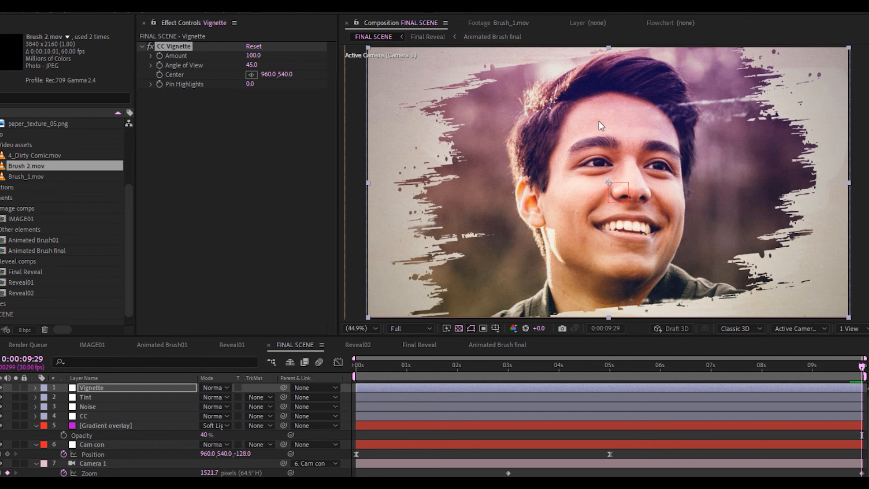
{"action": "left_click", "coordinate": [254, 56]}
{"action": "type", "text": "67"}
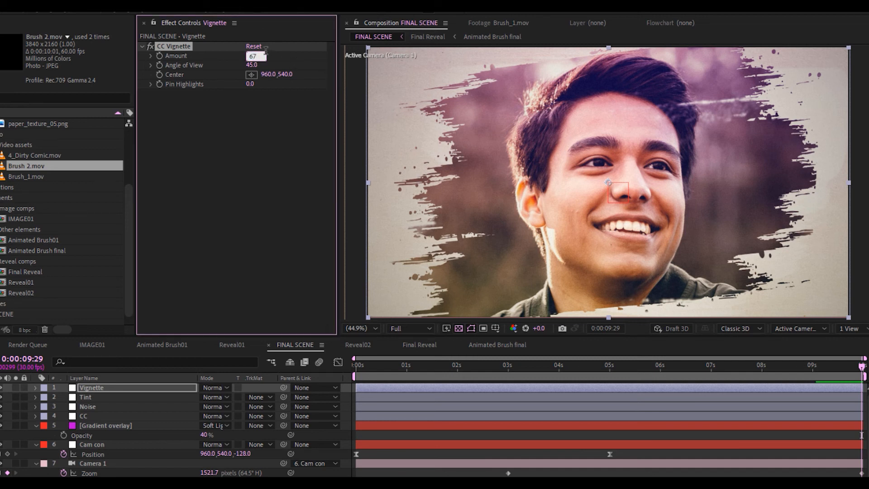
{"action": "key", "text": "Return"}
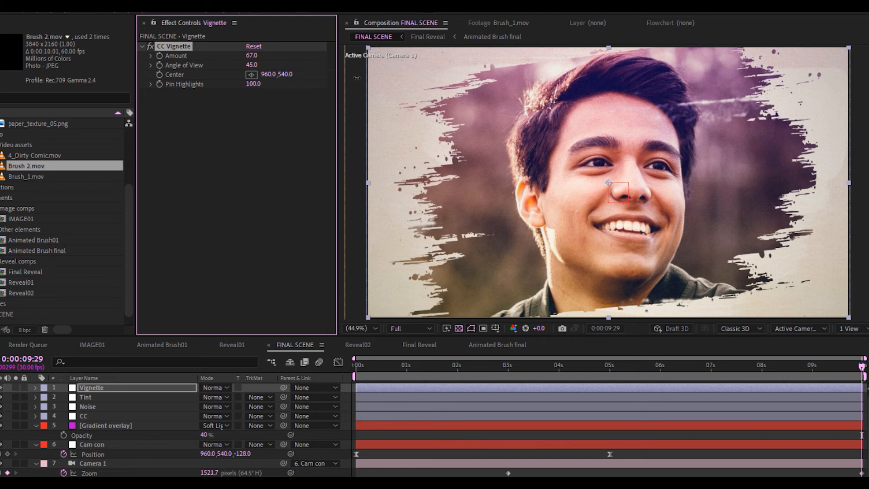
{"action": "left_click", "coordinate": [152, 46]}
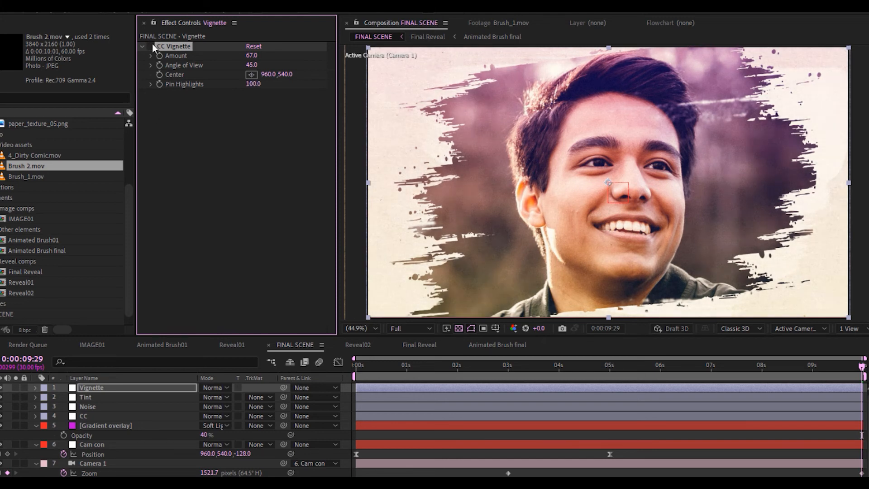
{"action": "left_click", "coordinate": [151, 45]}
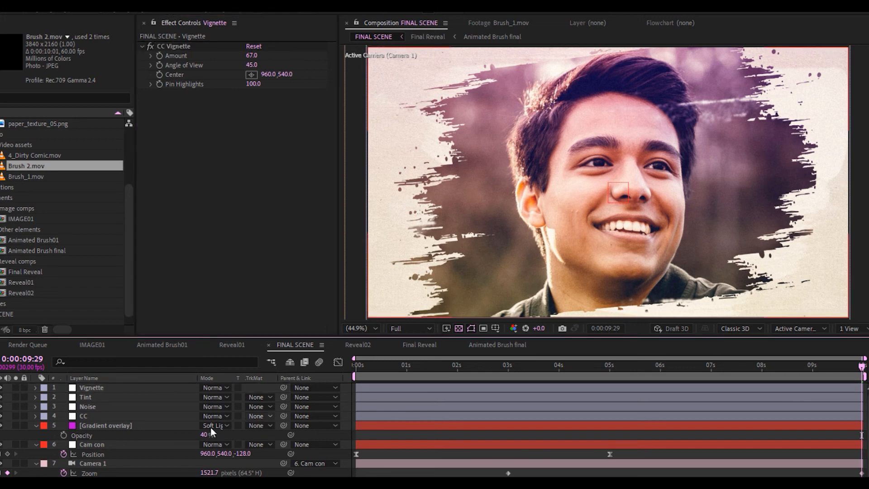
Step: Preview the 4_Dirty Comic.mov footage, place it in FINAL SCENE directly below the Gradient overlay layer, and go to the 2-second mark
{"action": "left_click", "coordinate": [28, 155]}
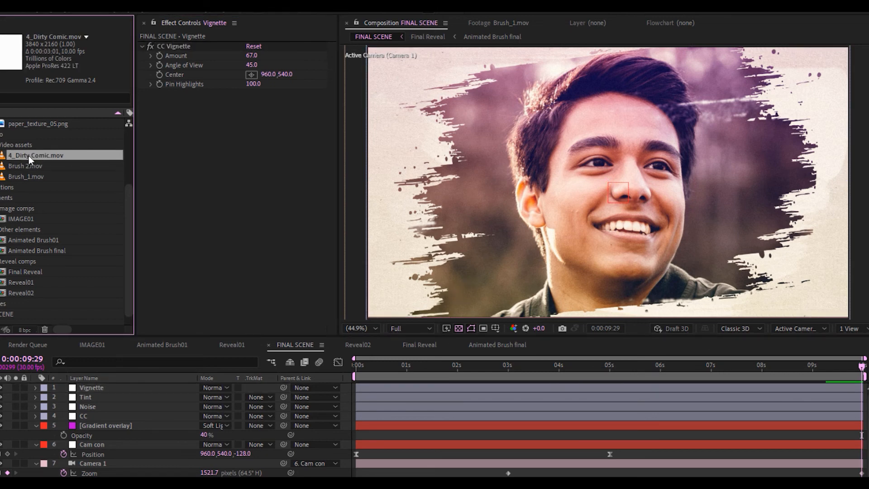
{"action": "double_click", "coordinate": [28, 155]}
{"action": "mouse_move", "coordinate": [406, 303]}
{"action": "left_mouse_down"}
{"action": "mouse_move", "coordinate": [544, 304]}
{"action": "mouse_move", "coordinate": [376, 294]}
{"action": "mouse_move", "coordinate": [393, 301]}
{"action": "left_mouse_up"}
{"action": "left_click_drag", "start_coordinate": [30, 157], "coordinate": [95, 445]}
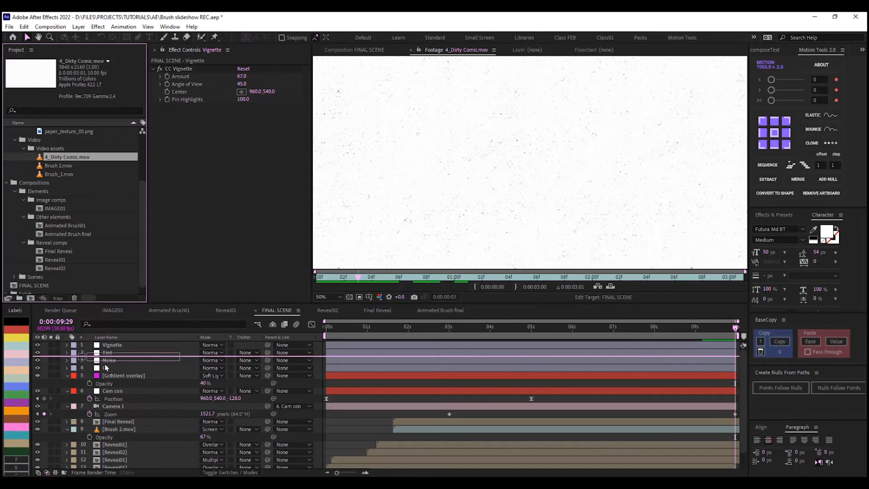
{"action": "left_click_drag", "start_coordinate": [117, 394], "coordinate": [118, 392]}
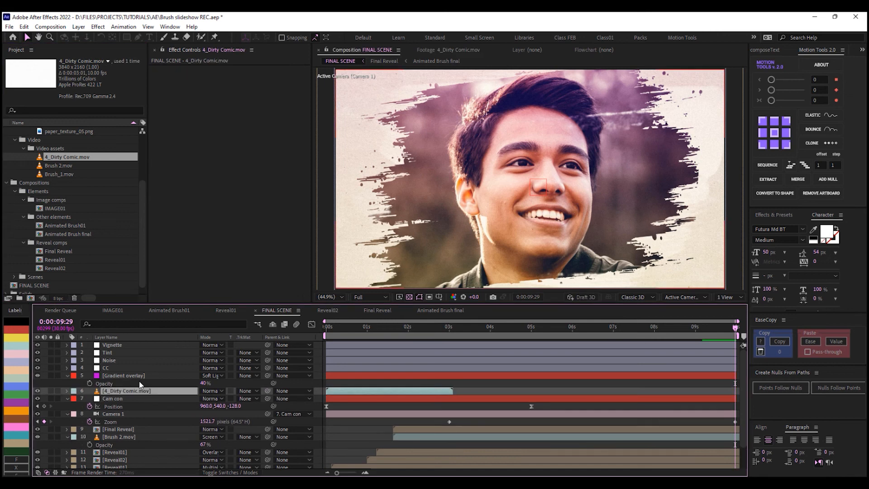
{"action": "left_click", "coordinate": [409, 326]}
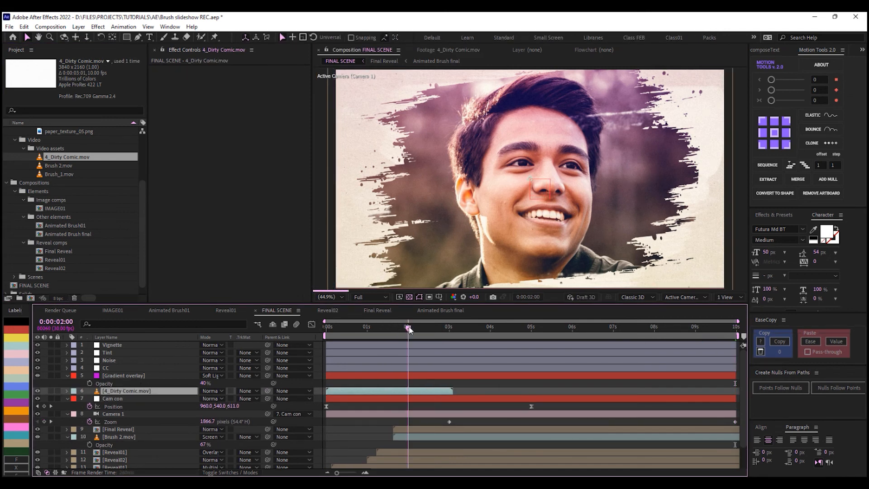
Step: Scale the 4_Dirty Comic.mov layer down to 52% so it covers the frame, and fit the composition view
{"action": "scroll", "coordinate": [483, 217], "scroll_direction": "down", "scroll_amount": 4}
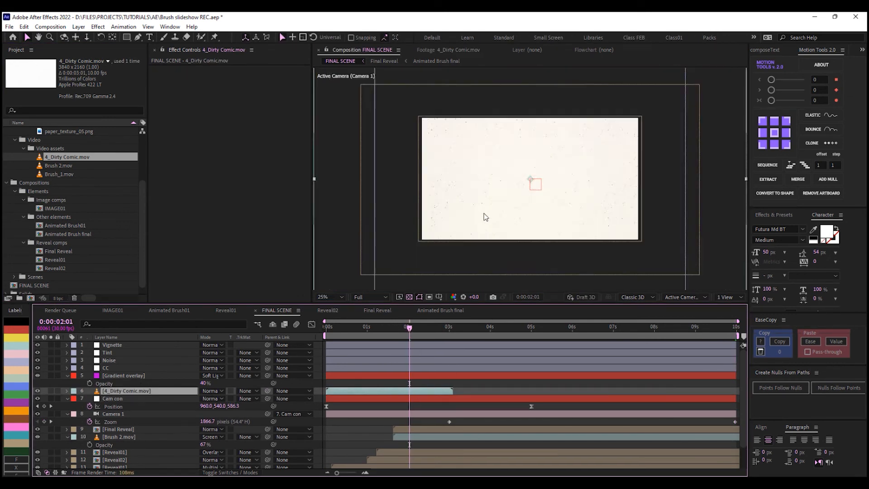
{"action": "key", "text": "s"}
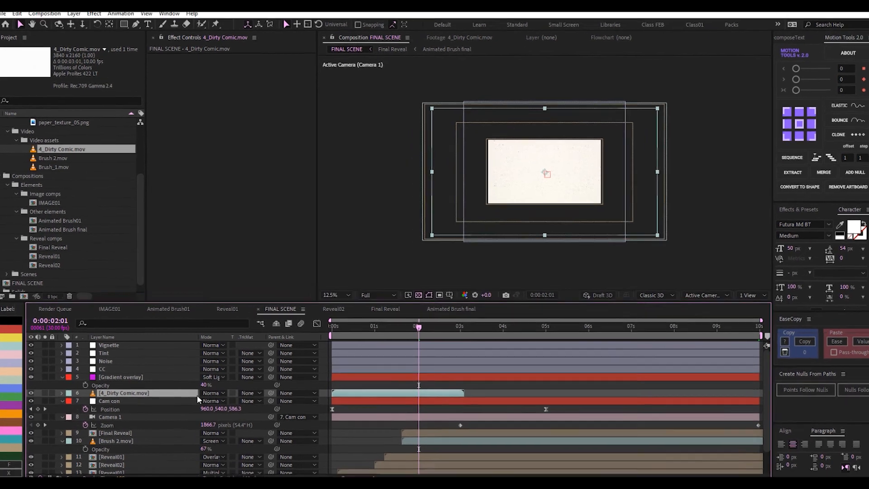
{"action": "left_click_drag", "start_coordinate": [234, 410], "coordinate": [215, 412]}
{"action": "left_click", "coordinate": [362, 286]}
{"action": "left_click", "coordinate": [376, 310]}
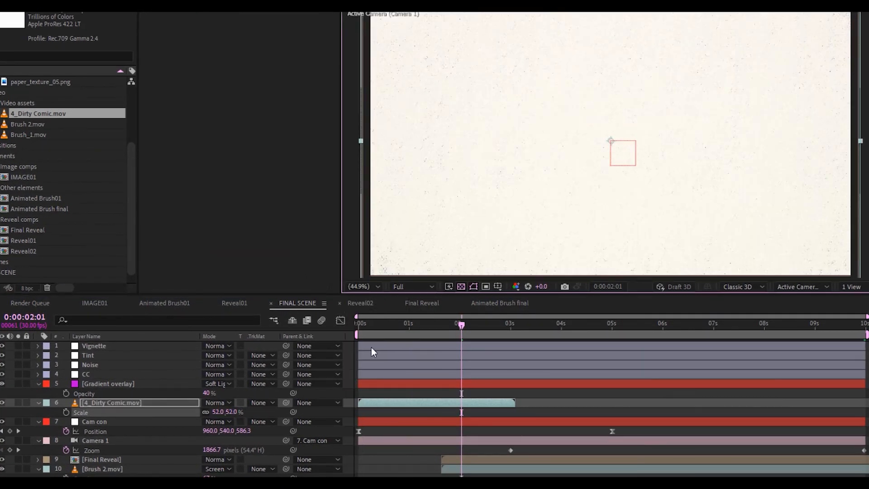
Step: Set the 4_Dirty Comic.mov layer's blending mode to Multiply and inspect its texture alone and over the scene
{"action": "left_click", "coordinate": [229, 401]}
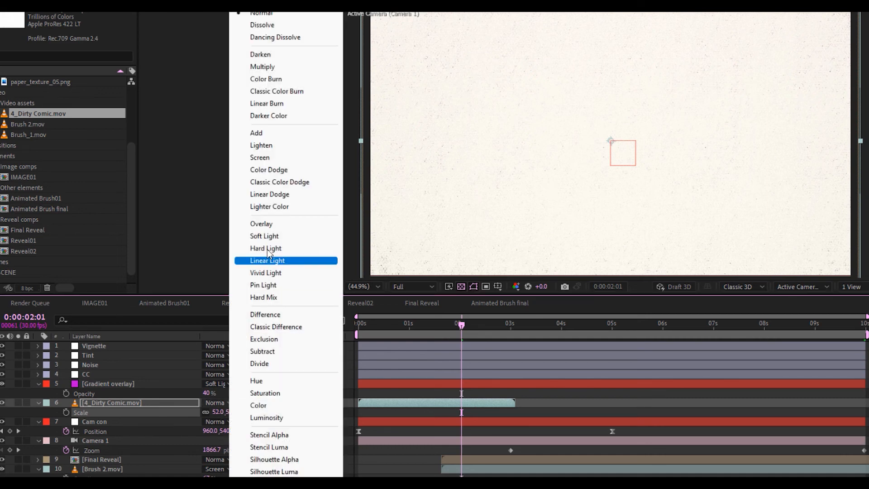
{"action": "left_click", "coordinate": [276, 68]}
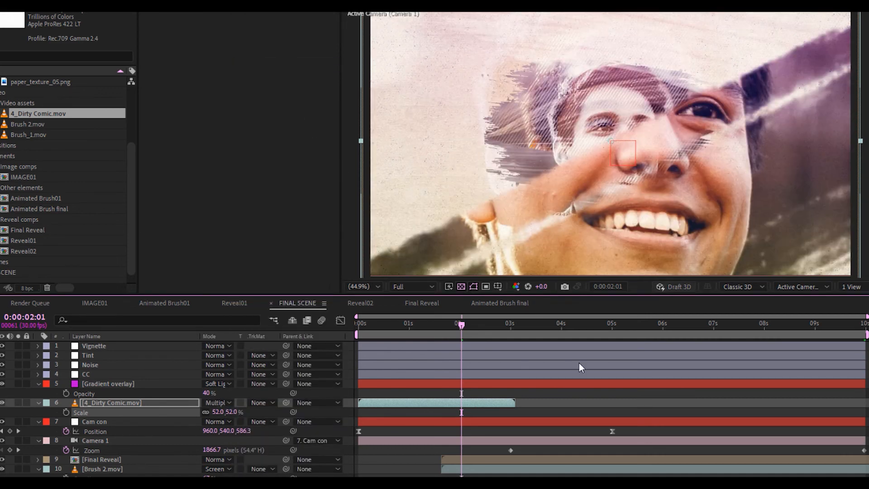
{"action": "left_click", "coordinate": [483, 325]}
{"action": "left_click_drag", "start_coordinate": [486, 326], "coordinate": [489, 325]}
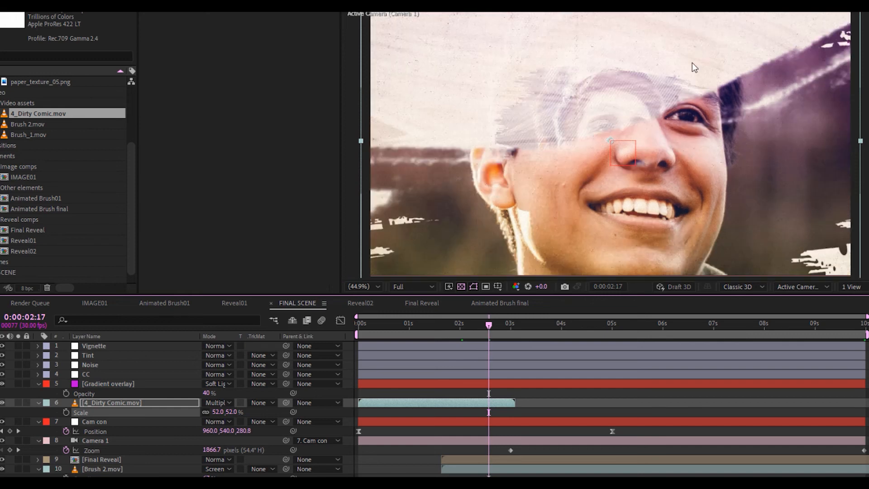
{"action": "left_click", "coordinate": [19, 403]}
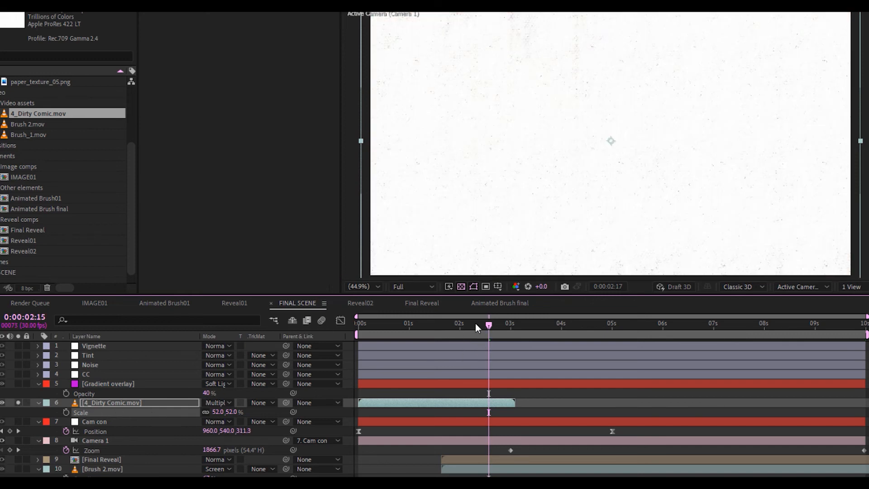
{"action": "left_click", "coordinate": [490, 327]}
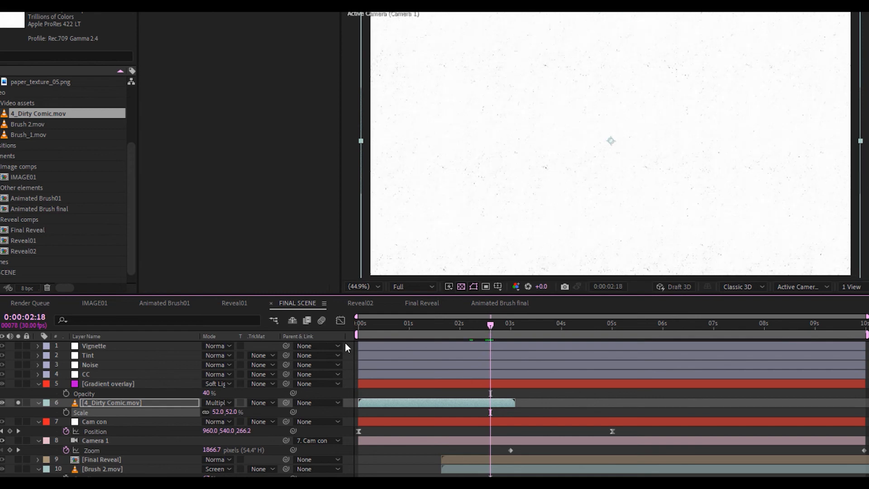
{"action": "left_click", "coordinate": [18, 402]}
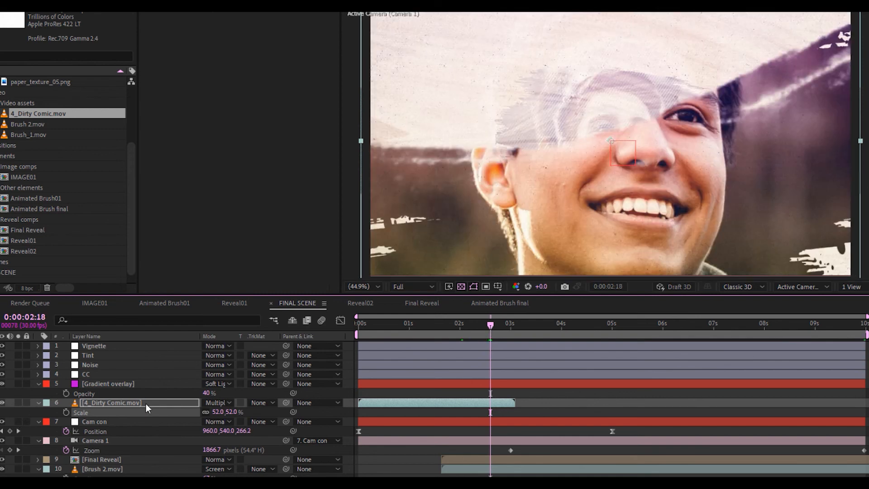
Step: Set the 4_Dirty Comic.mov layer's opacity to 60% and check the scene around 0:00:02:10
{"action": "left_click", "coordinate": [145, 401]}
{"action": "key", "text": "t"}
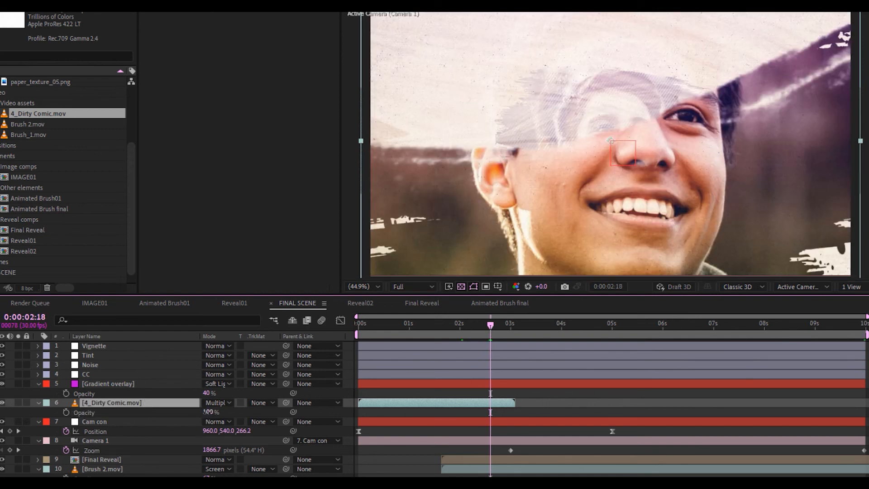
{"action": "left_click", "coordinate": [204, 412]}
{"action": "type", "text": "60"}
{"action": "key", "text": "Return"}
{"action": "left_click_drag", "start_coordinate": [489, 324], "coordinate": [475, 325]}
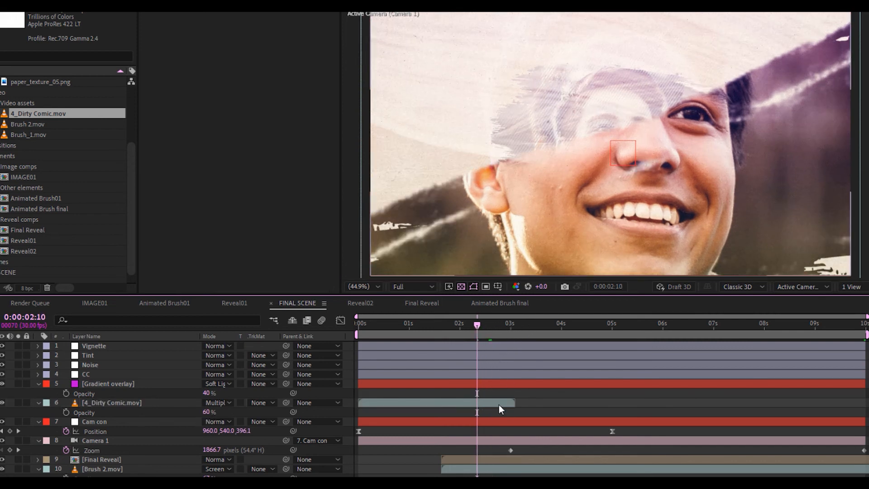
Step: Enable time remapping on the 4_Dirty Comic.mov layer, add a Time Remap keyframe at 0:00:03:02 and delete the original end keyframe
{"action": "right_click", "coordinate": [382, 404]}
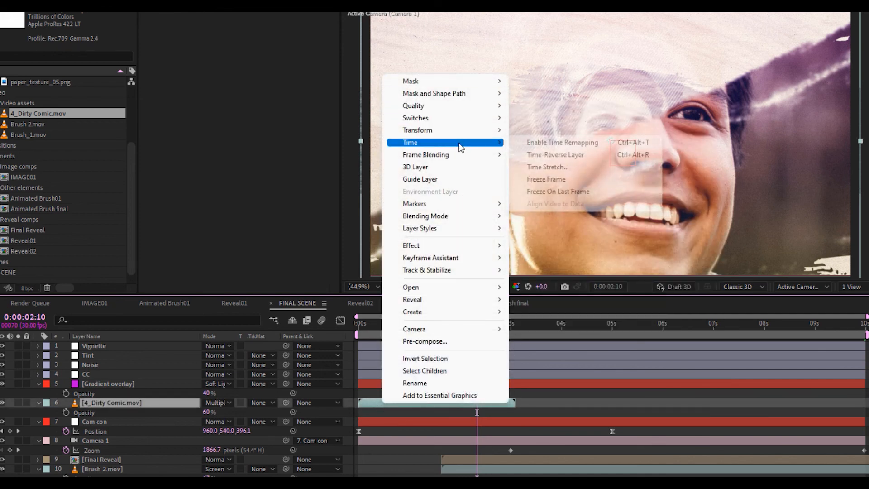
{"action": "mouse_move", "coordinate": [493, 155]}
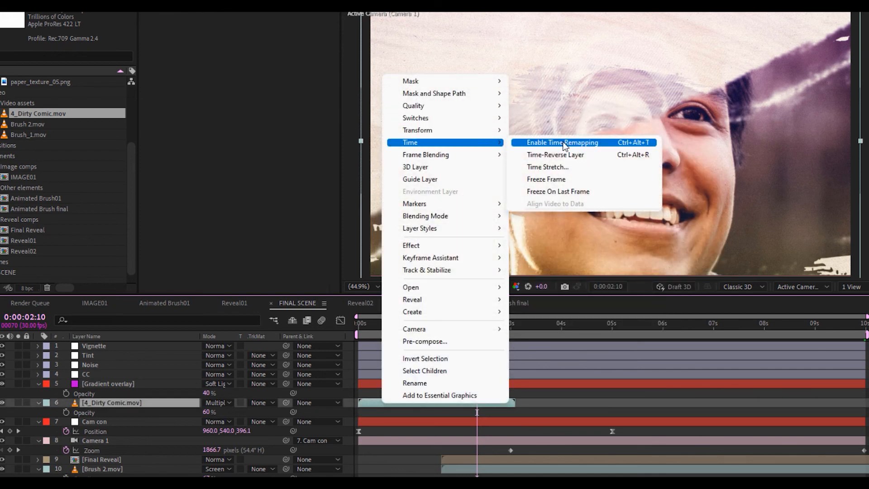
{"action": "left_click", "coordinate": [566, 144]}
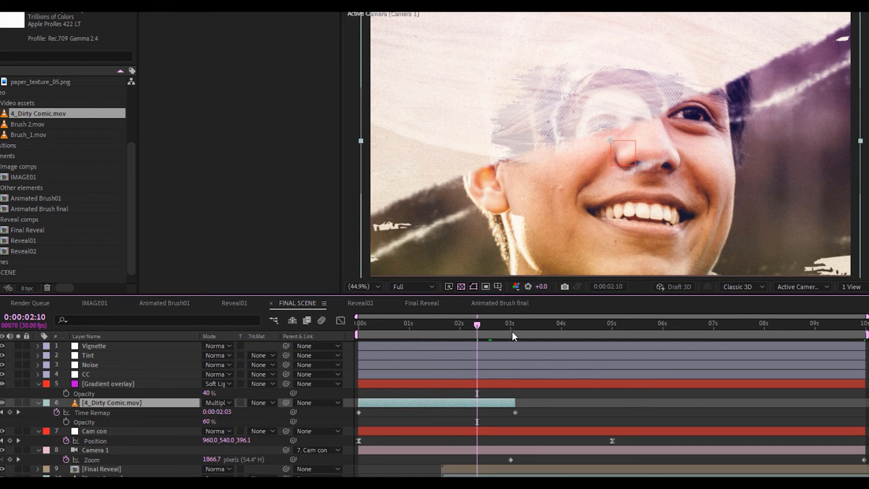
{"action": "left_click_drag", "start_coordinate": [509, 327], "coordinate": [514, 325]}
{"action": "scroll", "coordinate": [495, 444], "scroll_direction": "up", "scroll_amount": 4}
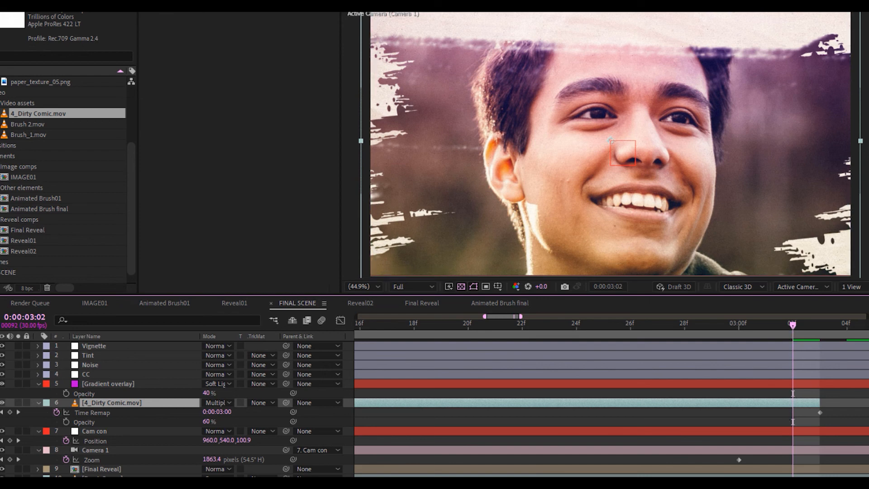
{"action": "left_click", "coordinate": [10, 411]}
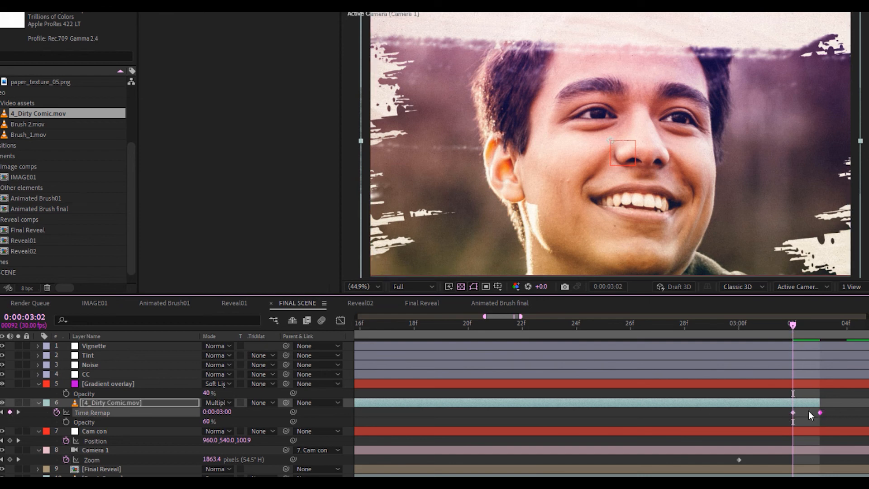
{"action": "key", "text": "Delete"}
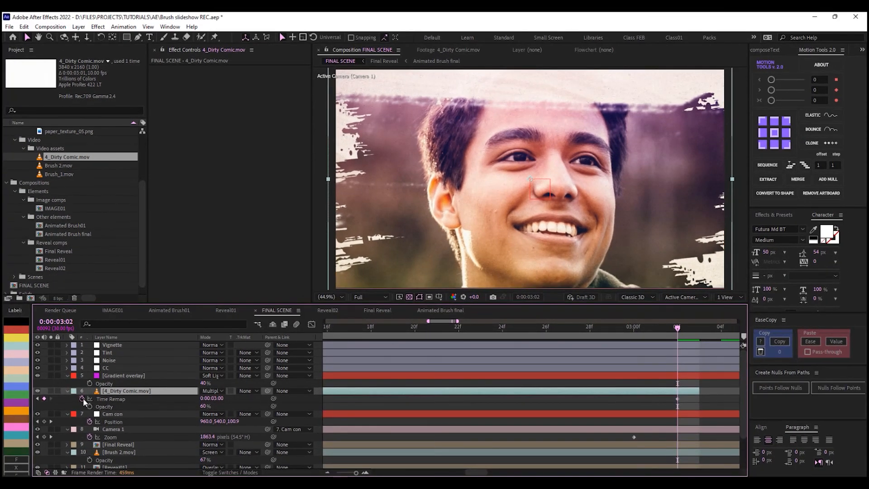
Step: Add the expression loopOut() to the Time Remap property of the 4_Dirty Comic.mov layer
{"action": "left_click", "coordinate": [82, 398], "text": "alt"}
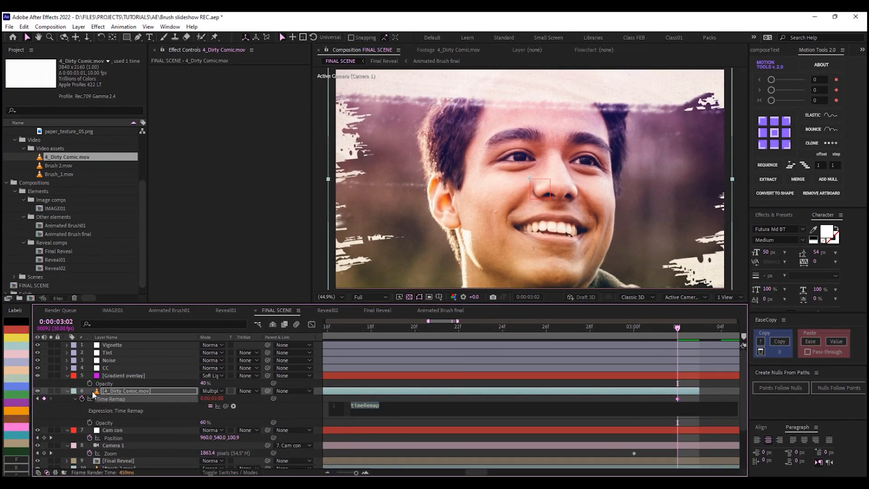
{"action": "type", "text": "loop"}
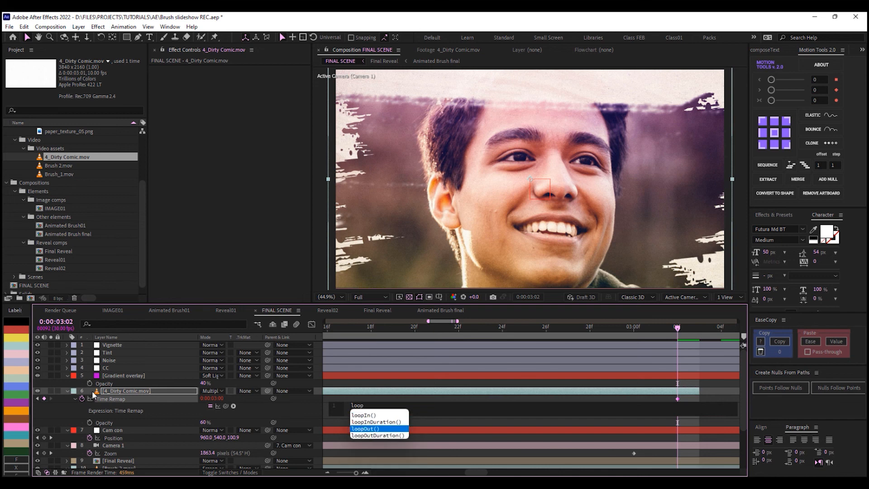
{"action": "key", "text": "Return"}
{"action": "left_click", "coordinate": [50, 406]}
Step: Extend the 4_Dirty Comic.mov layer to the end of the composition, check a later frame and return to the start
{"action": "scroll", "coordinate": [396, 373], "scroll_direction": "down", "scroll_amount": 5}
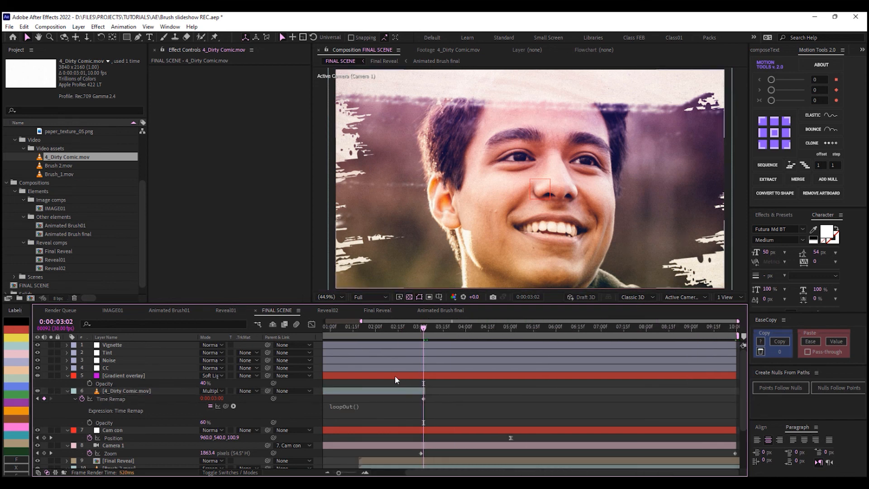
{"action": "scroll", "coordinate": [419, 390], "scroll_direction": "down", "scroll_amount": 2}
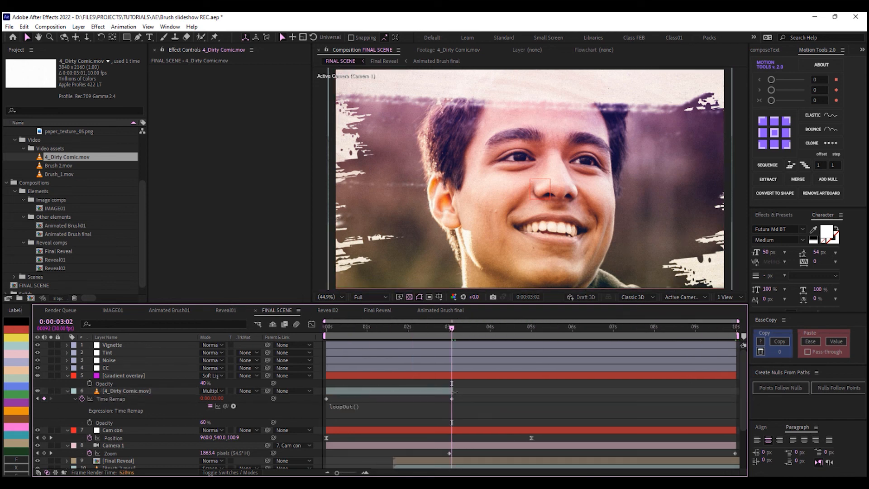
{"action": "left_click_drag", "start_coordinate": [454, 392], "coordinate": [739, 391]}
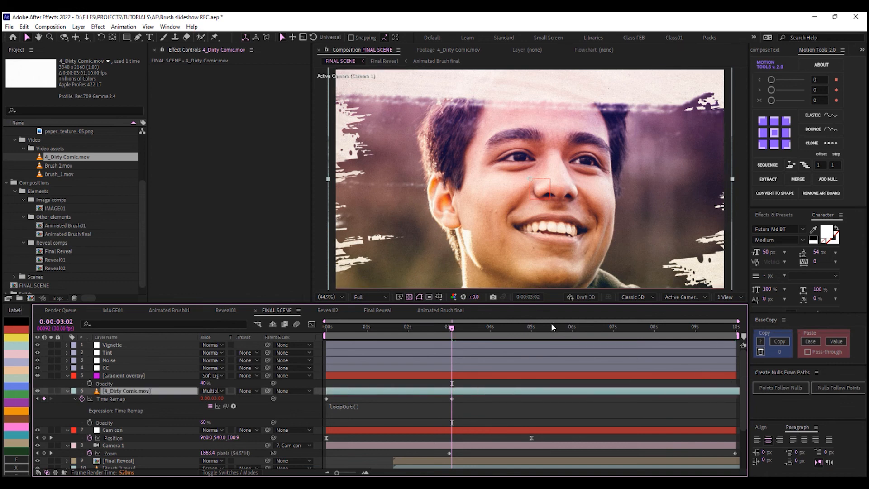
{"action": "left_click_drag", "start_coordinate": [569, 331], "coordinate": [610, 330]}
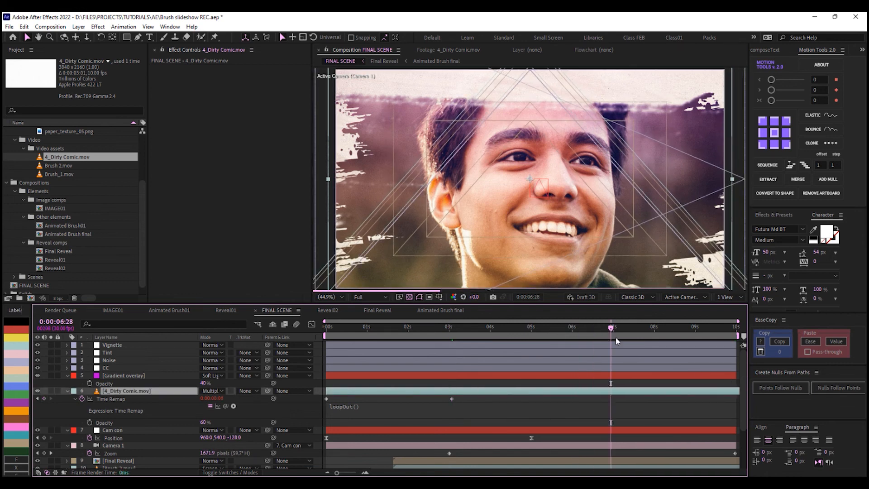
{"action": "left_click_drag", "start_coordinate": [410, 330], "coordinate": [309, 331]}
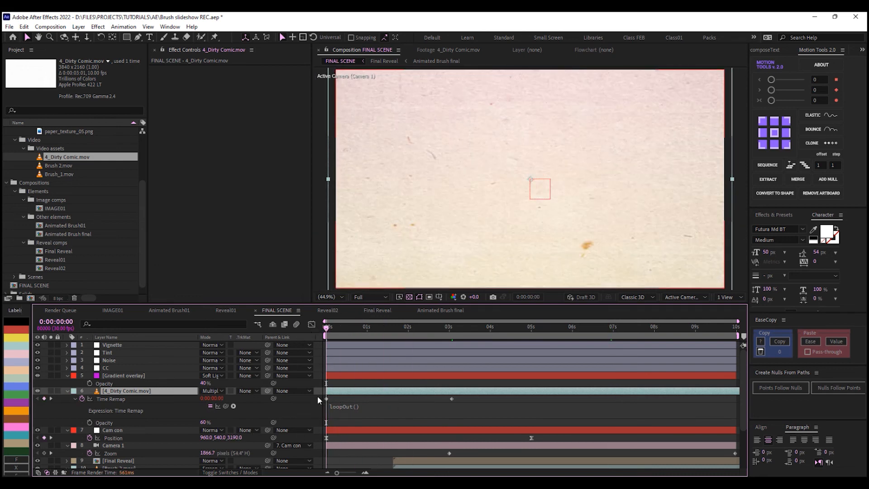
Step: Collapse the properties of all FINAL SCENE layers and preview the scene from the start
{"action": "key", "text": "ctrl+a"}
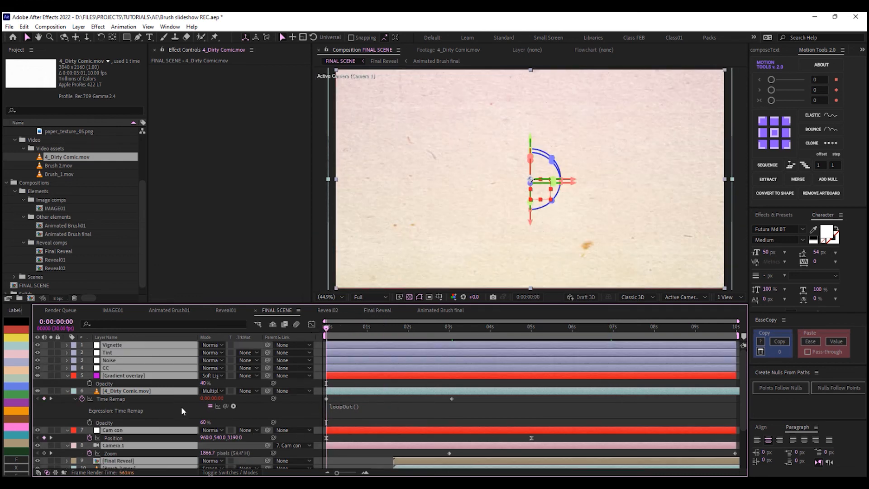
{"action": "key", "text": "u"}
{"action": "key", "text": "ctrl+shift+a"}
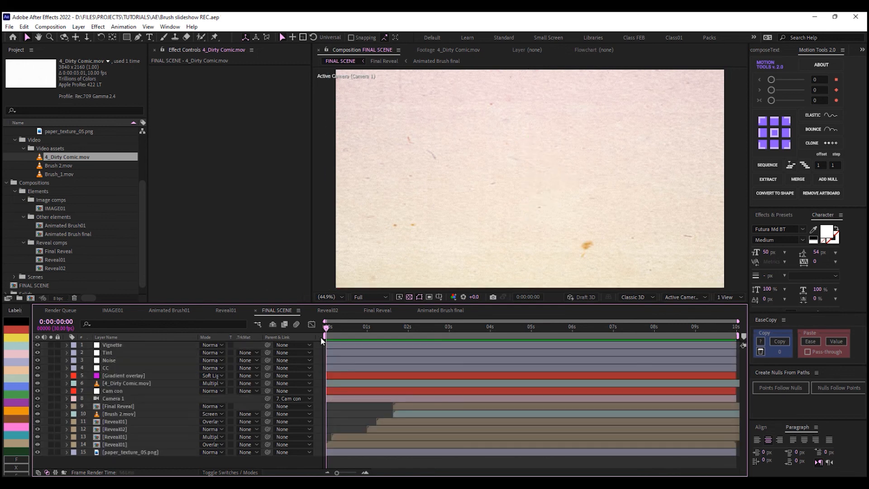
{"action": "key", "text": "space"}
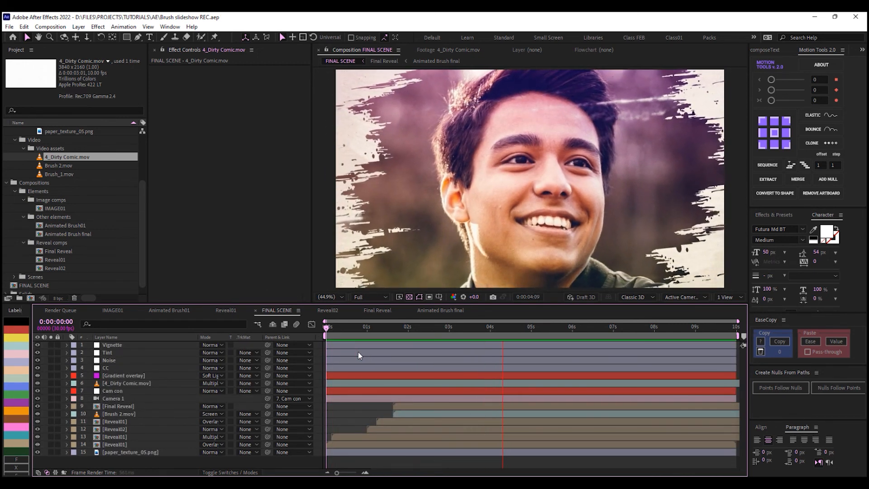
{"action": "key", "text": "space"}
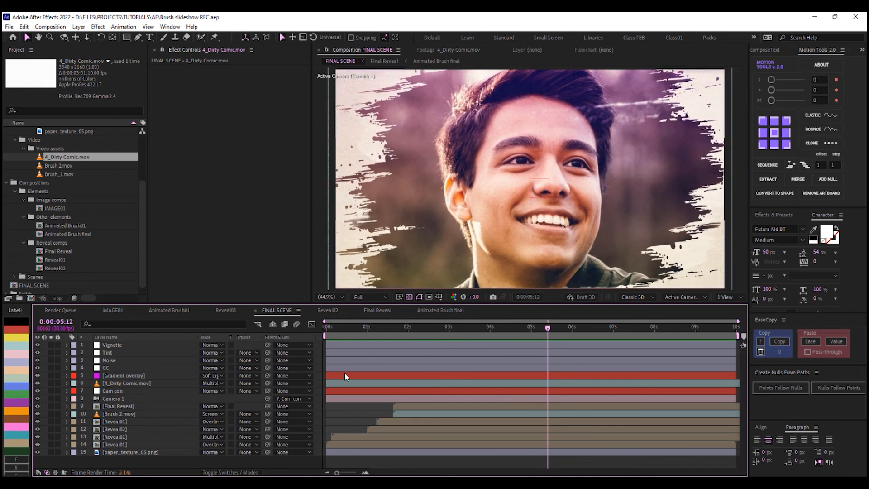
Step: Open the IMAGE01 composition and place the red-haired woman's stock picture above the existing photo layer
{"action": "left_click", "coordinate": [48, 209]}
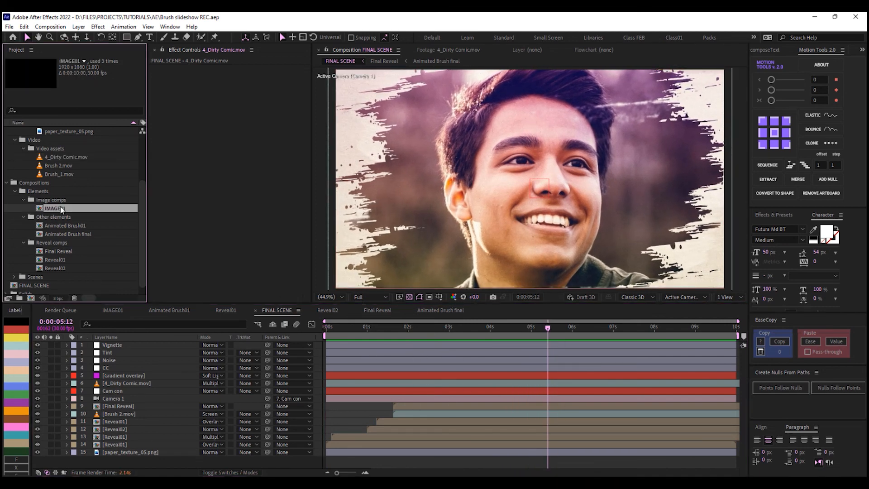
{"action": "double_click", "coordinate": [62, 209]}
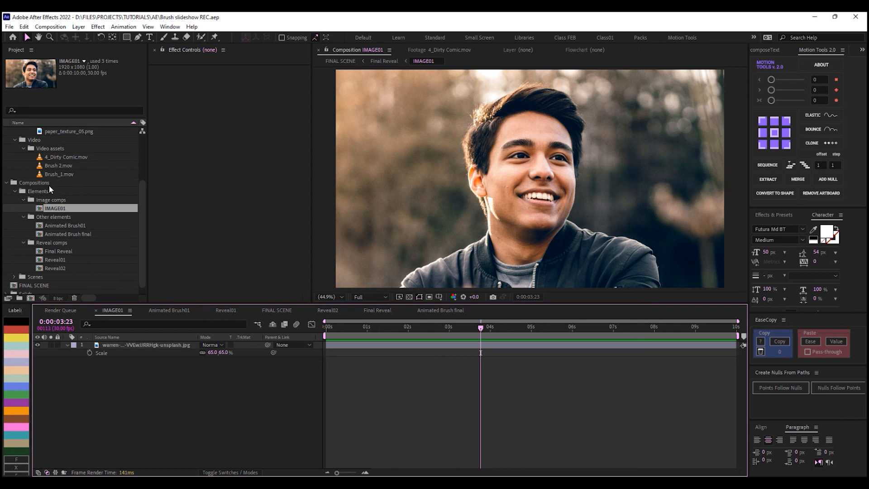
{"action": "scroll", "coordinate": [49, 185], "scroll_direction": "up", "scroll_amount": 3}
{"action": "left_click", "coordinate": [78, 146]}
{"action": "left_click", "coordinate": [68, 142]}
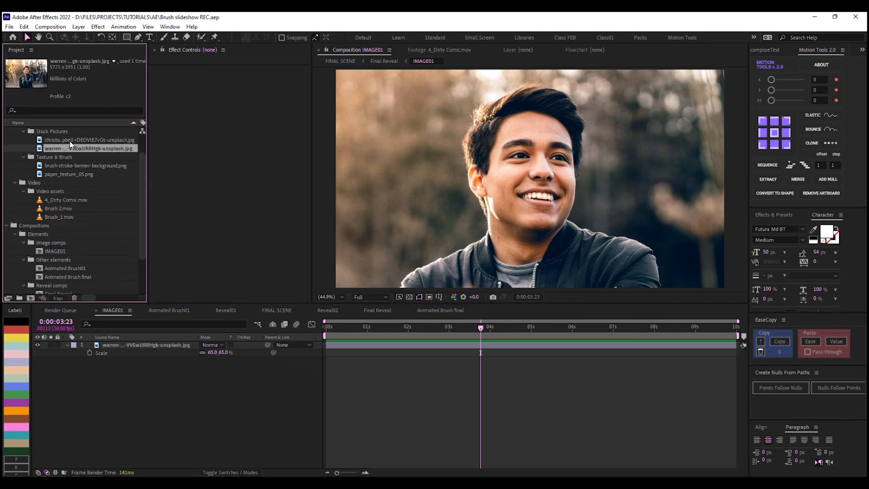
{"action": "left_click_drag", "start_coordinate": [84, 142], "coordinate": [160, 360]}
Step: Scale the woman's photo to 39% and position her portrait slightly lower in the frame
{"action": "key", "text": "s"}
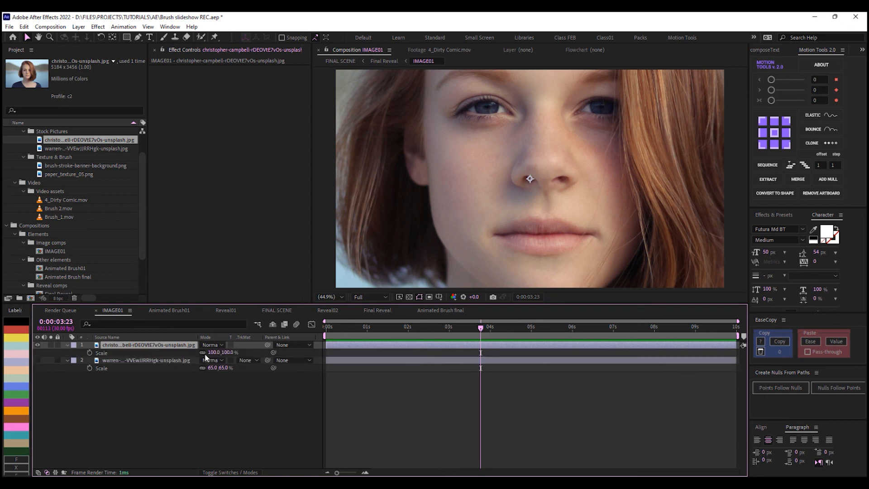
{"action": "left_click", "coordinate": [212, 353]}
{"action": "type", "text": "50"}
{"action": "key", "text": "Return"}
{"action": "left_click_drag", "start_coordinate": [514, 242], "coordinate": [514, 263]}
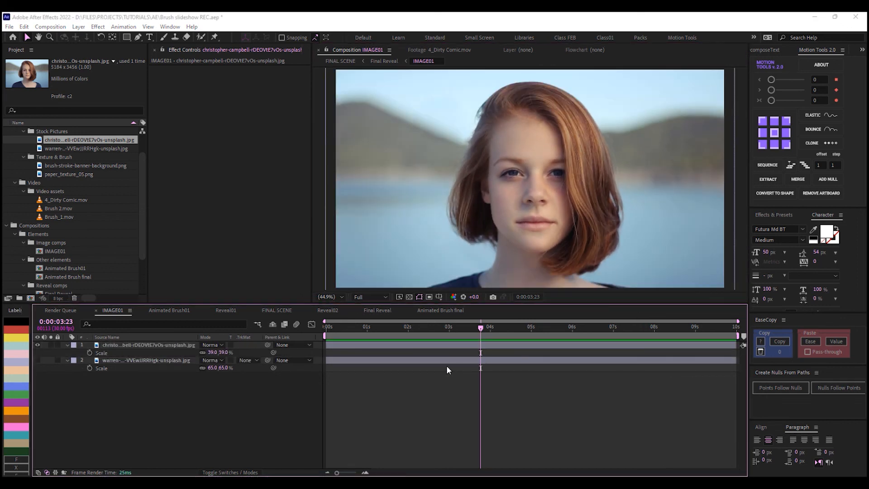
Step: Return through Final Reveal to FINAL SCENE and preview it from the start with the new photo
{"action": "key", "text": "Tab"}
{"action": "left_click", "coordinate": [396, 352]}
{"action": "key", "text": "Tab"}
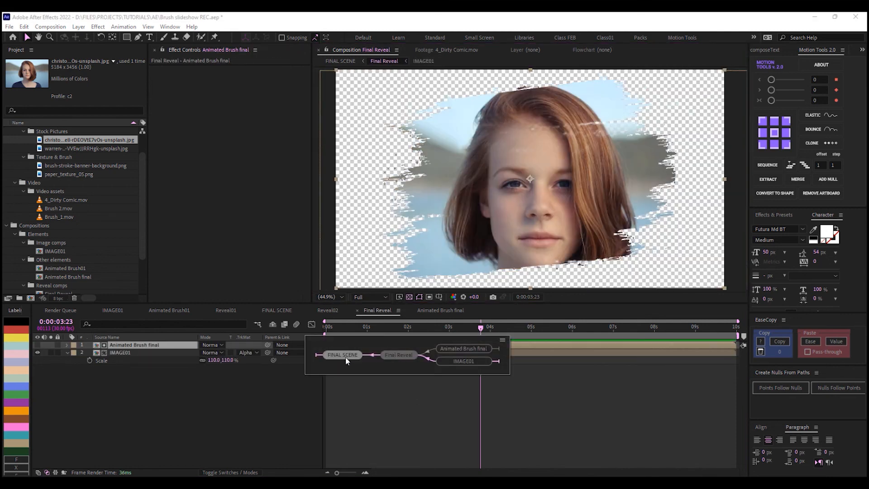
{"action": "left_click", "coordinate": [359, 360]}
{"action": "key", "text": "space"}
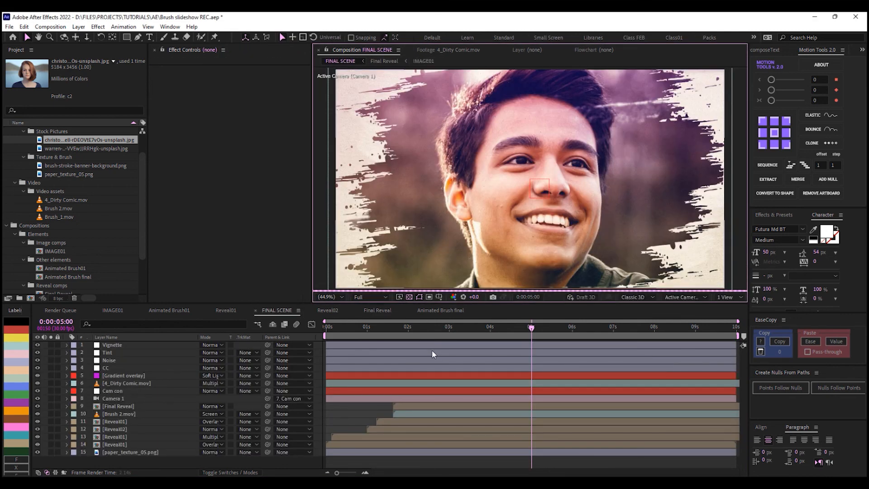
{"action": "left_click_drag", "start_coordinate": [304, 324], "coordinate": [291, 333]}
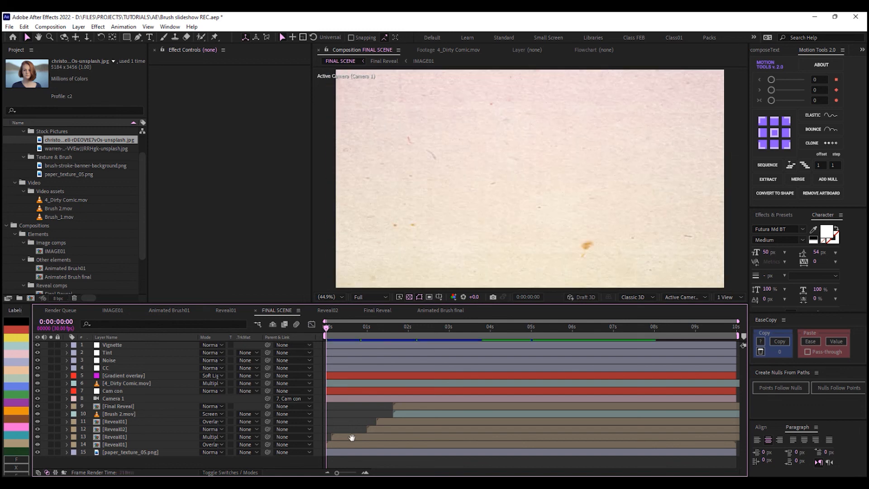
{"action": "key", "text": "space"}
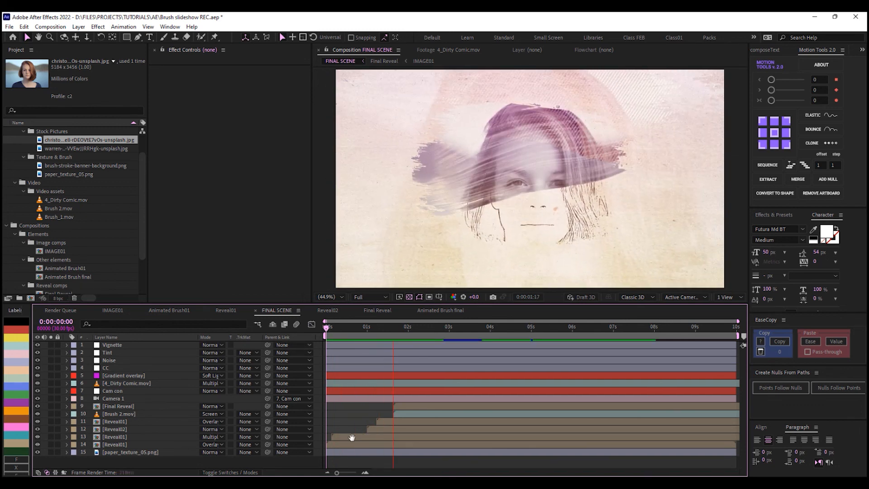